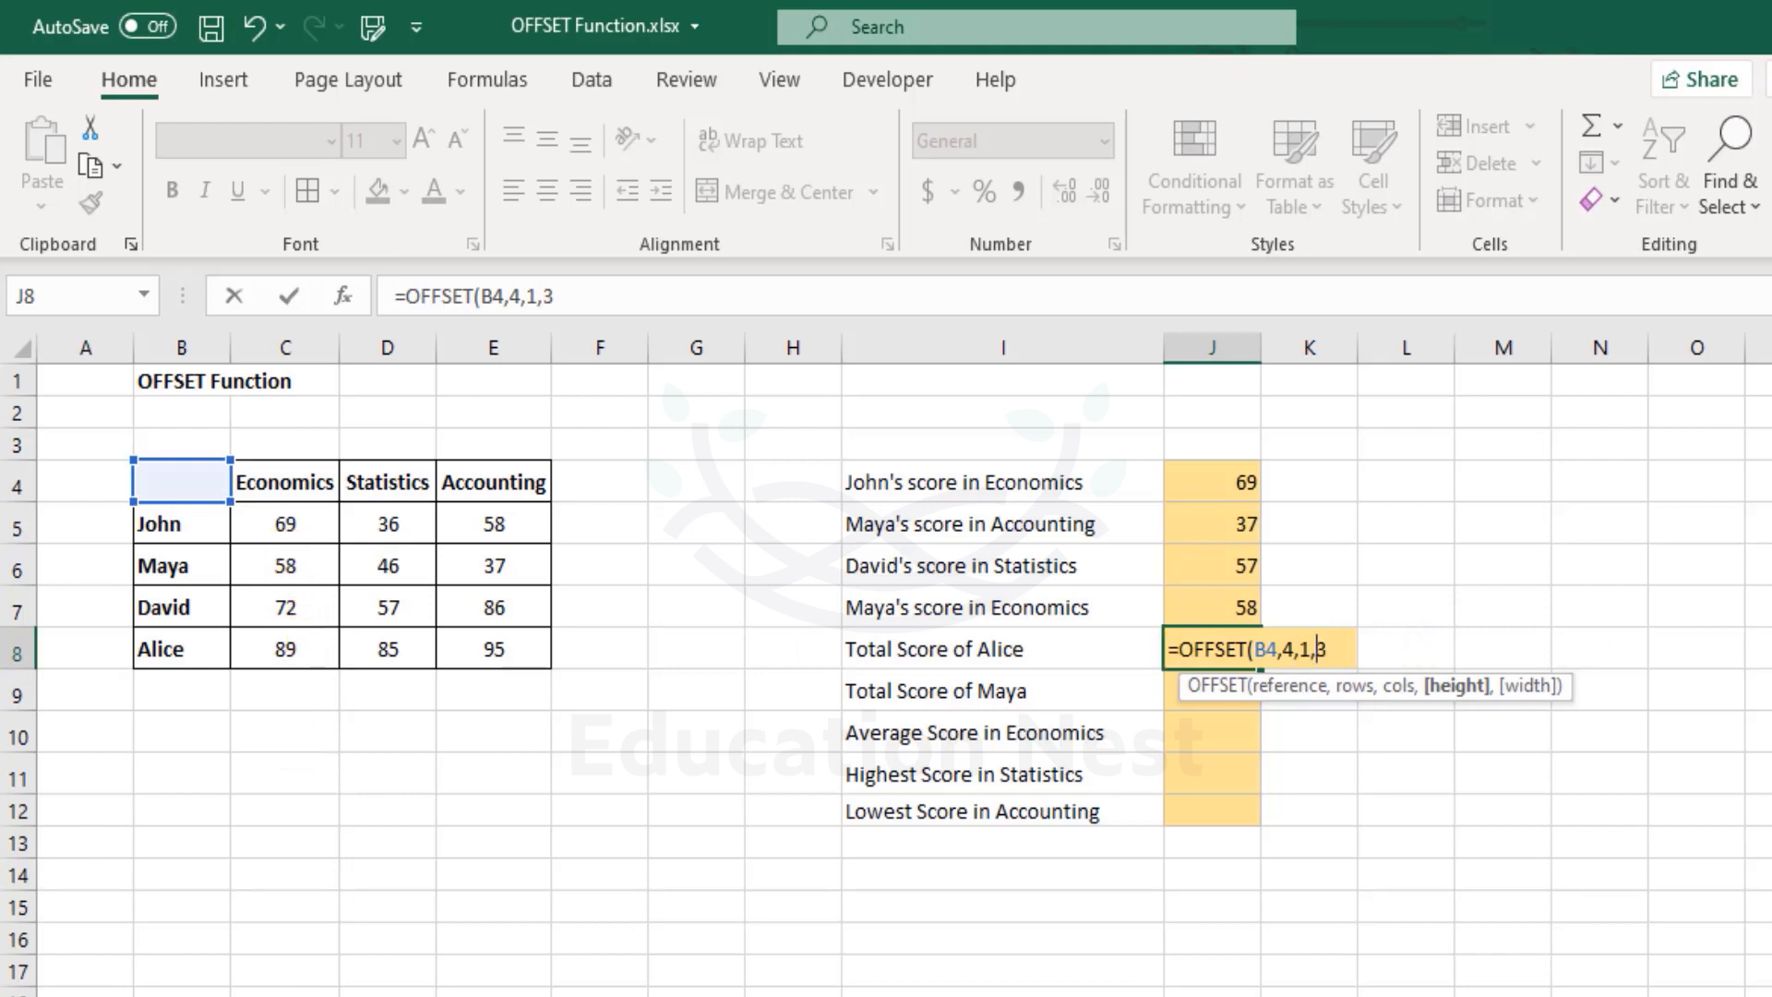
# Complete the total-score formula in J8 as =OFFSET(B4,4,1,1,3), returning a range one row high and three columns wide
pyautogui.write('-')
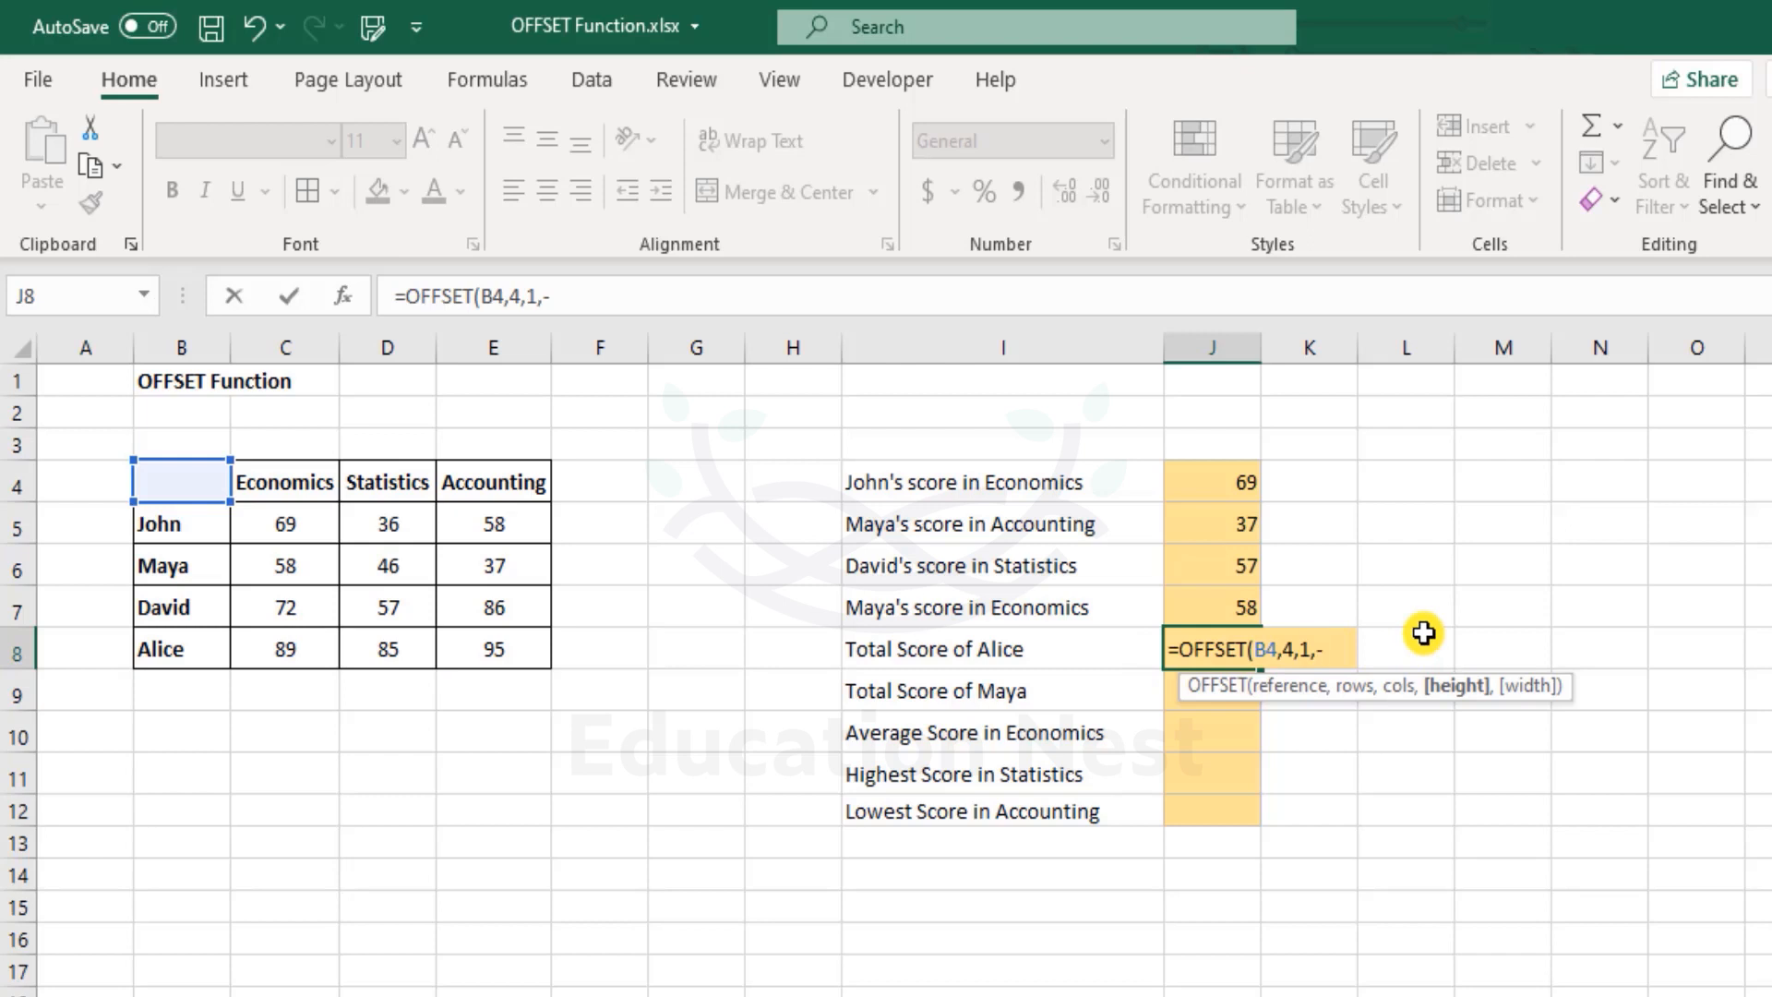
pyautogui.write('1')
pyautogui.press('BackSpace')
pyautogui.press('BackSpace')
pyautogui.write('1')
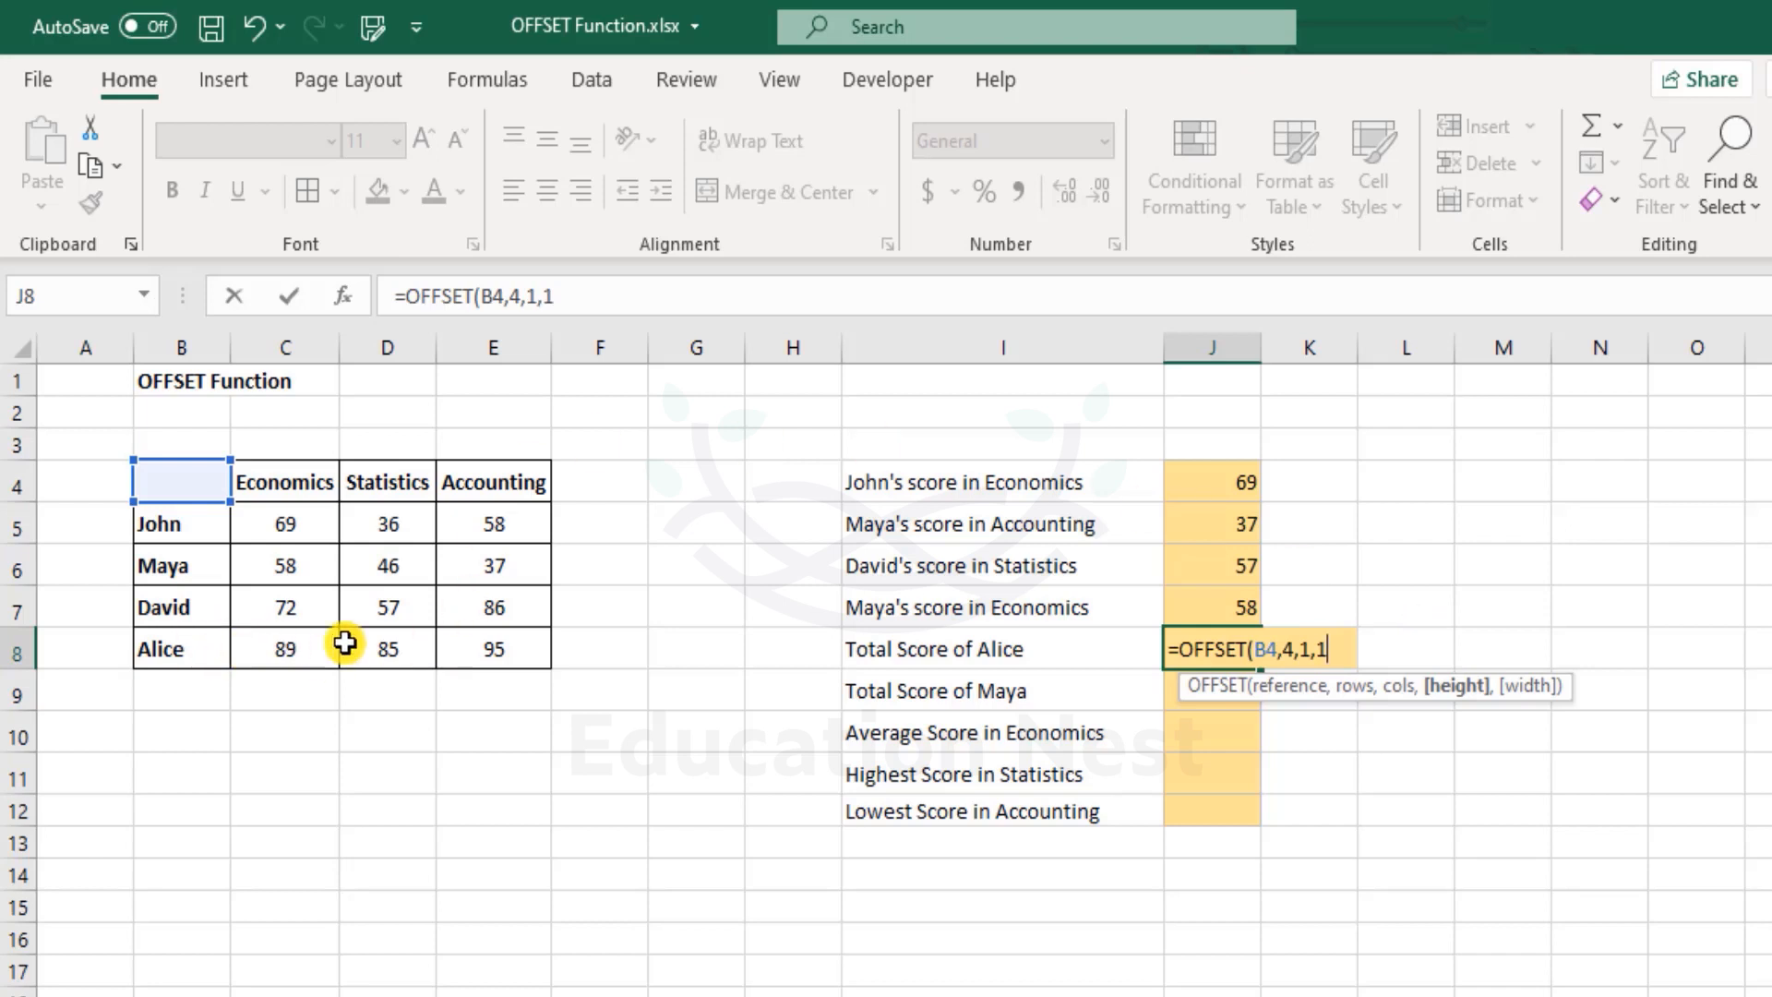
pyautogui.write(',')
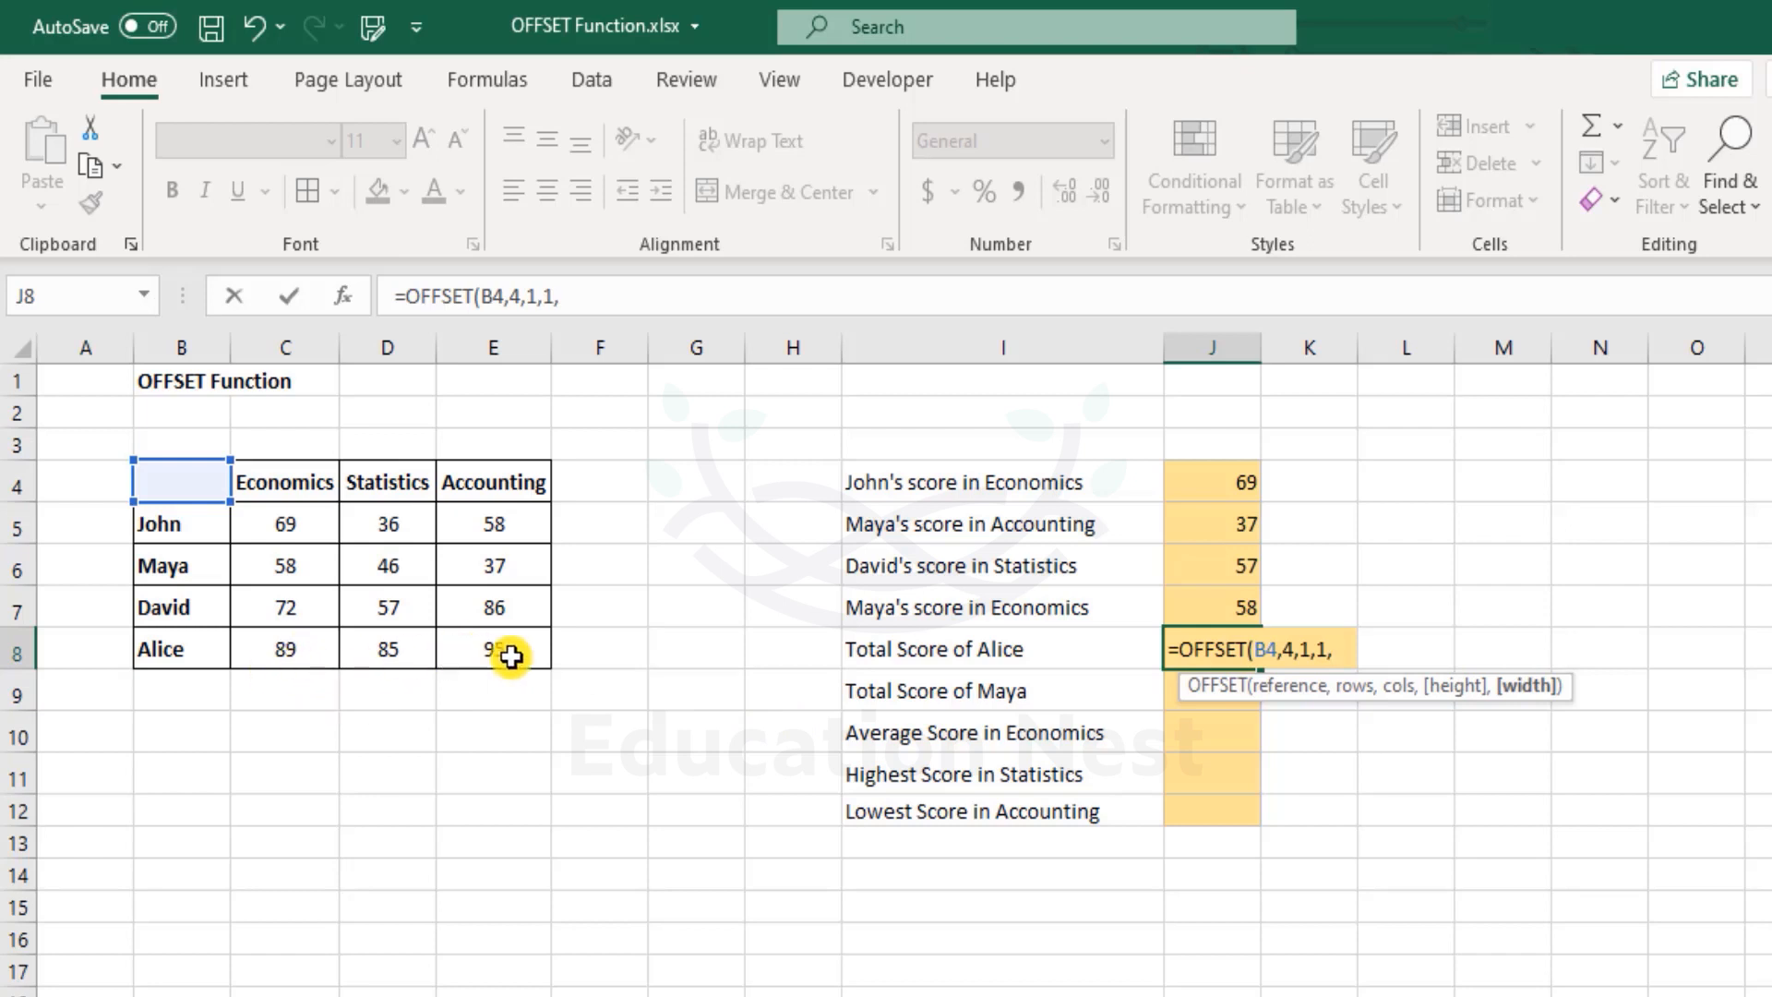
pyautogui.write('3')
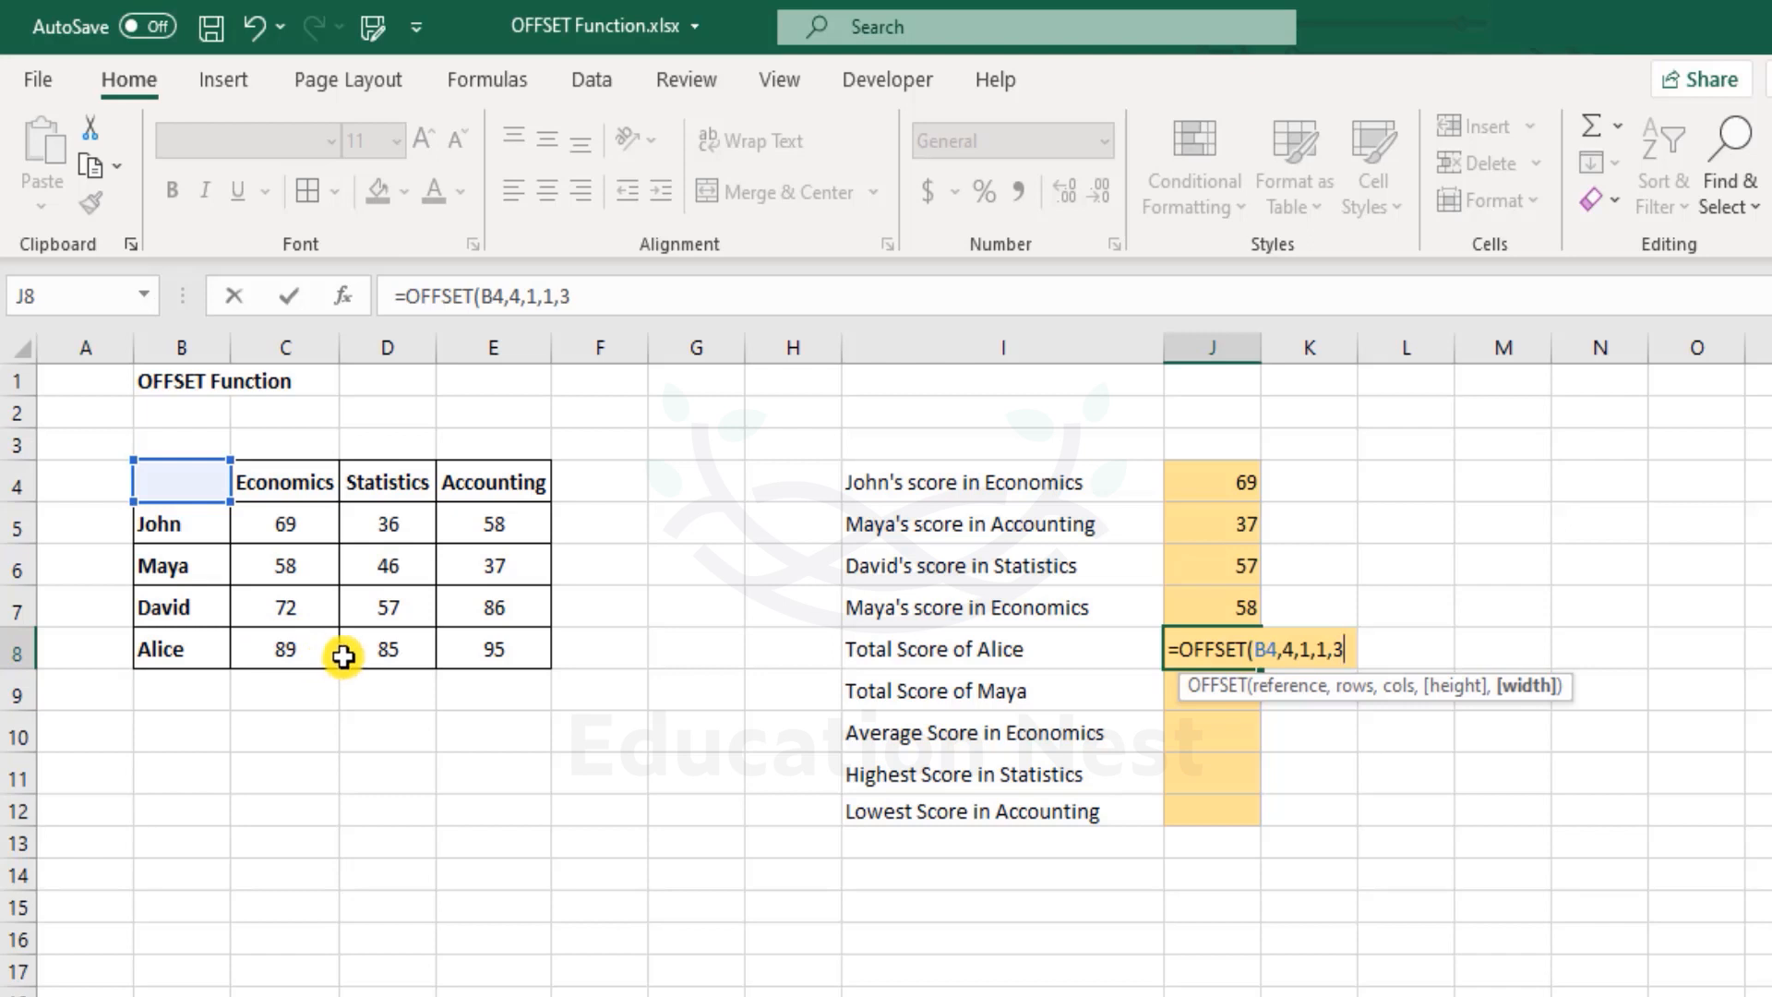
pyautogui.write(')')
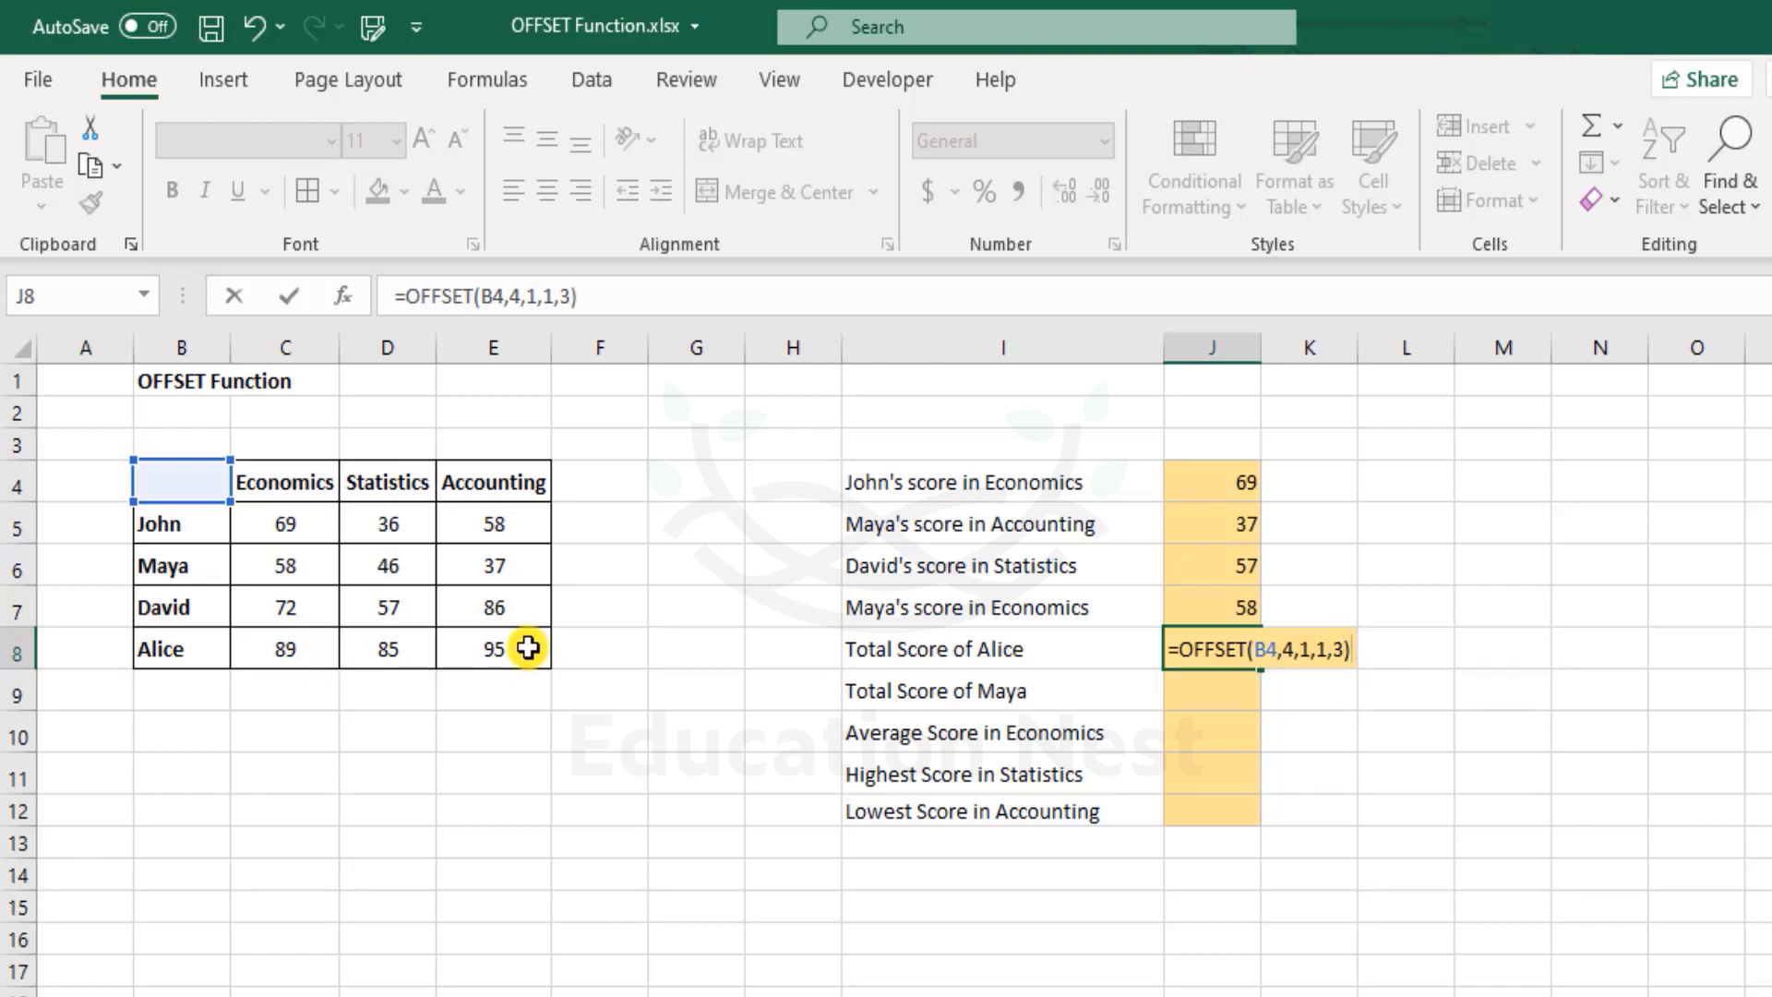
pyautogui.press('Return')
# Compare the range spilled from J8 across J8:L8 with the student's source scores in C8:E8
pyautogui.press('Up')
pyautogui.hotkey('shift', 'Right')
pyautogui.hotkey('shift', 'Right')
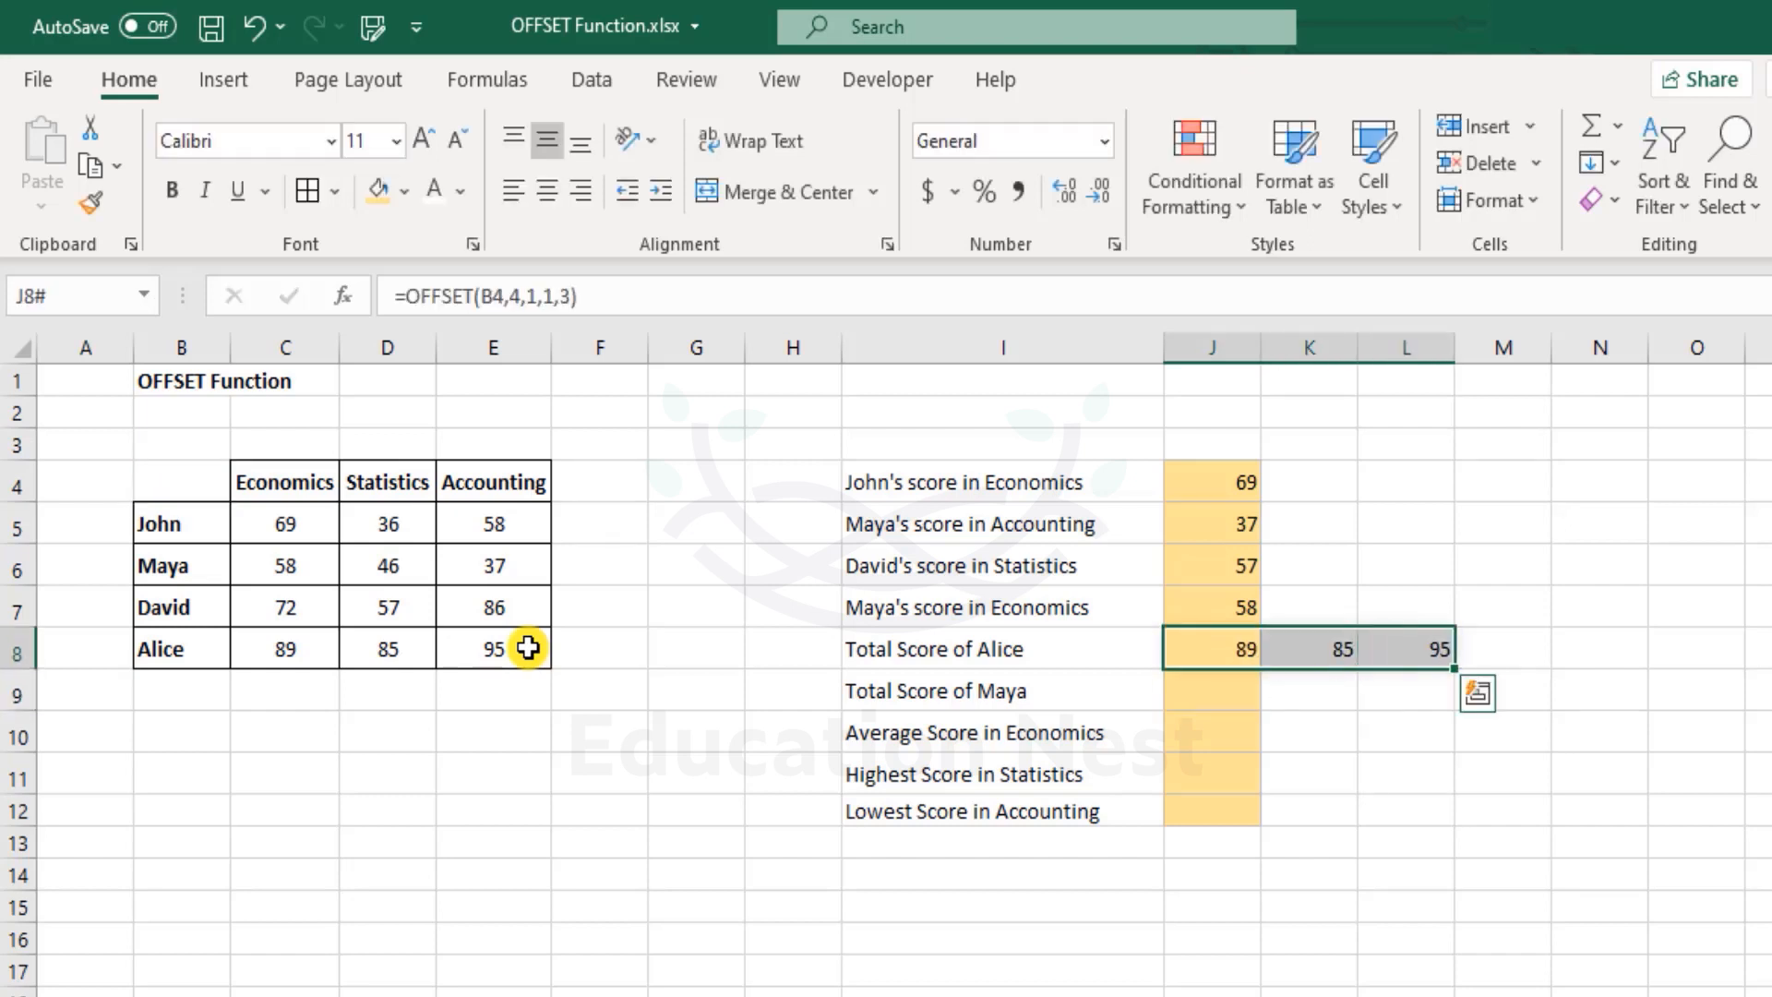
pyautogui.press('Left')
pyautogui.press('Right')
pyautogui.moveTo(324, 653); pyautogui.dragTo(471, 657)
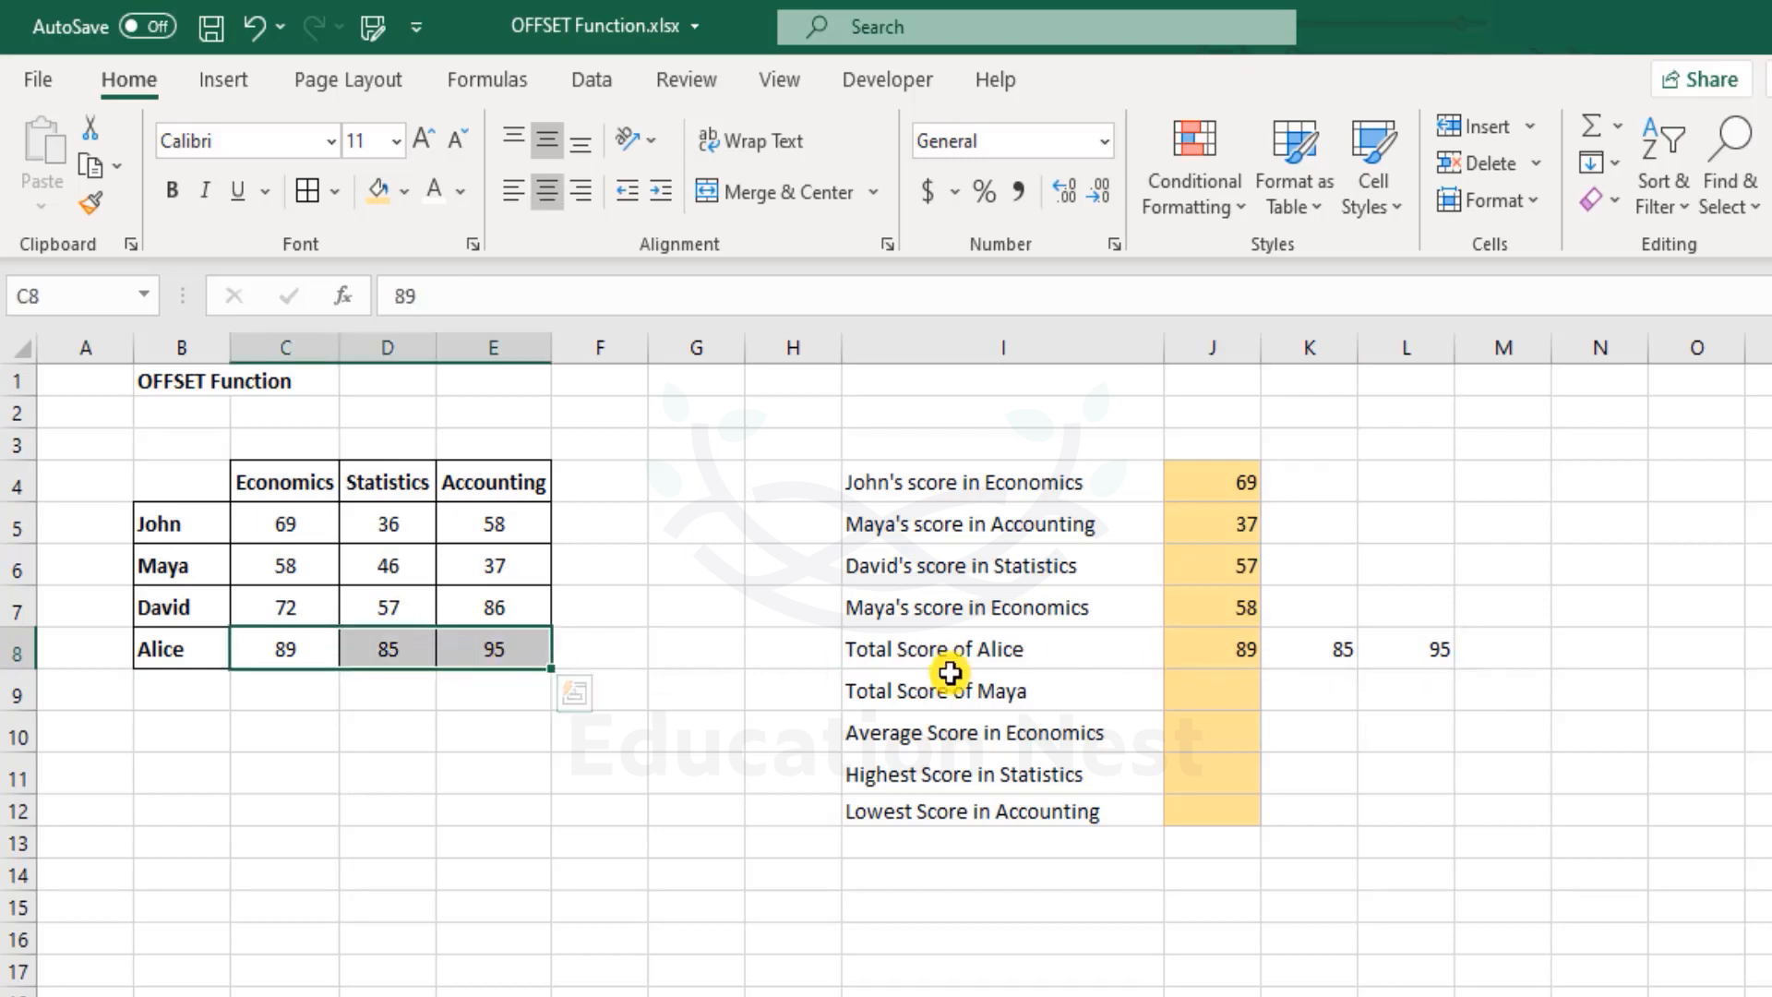
pyautogui.moveTo(1226, 652); pyautogui.dragTo(1394, 650)
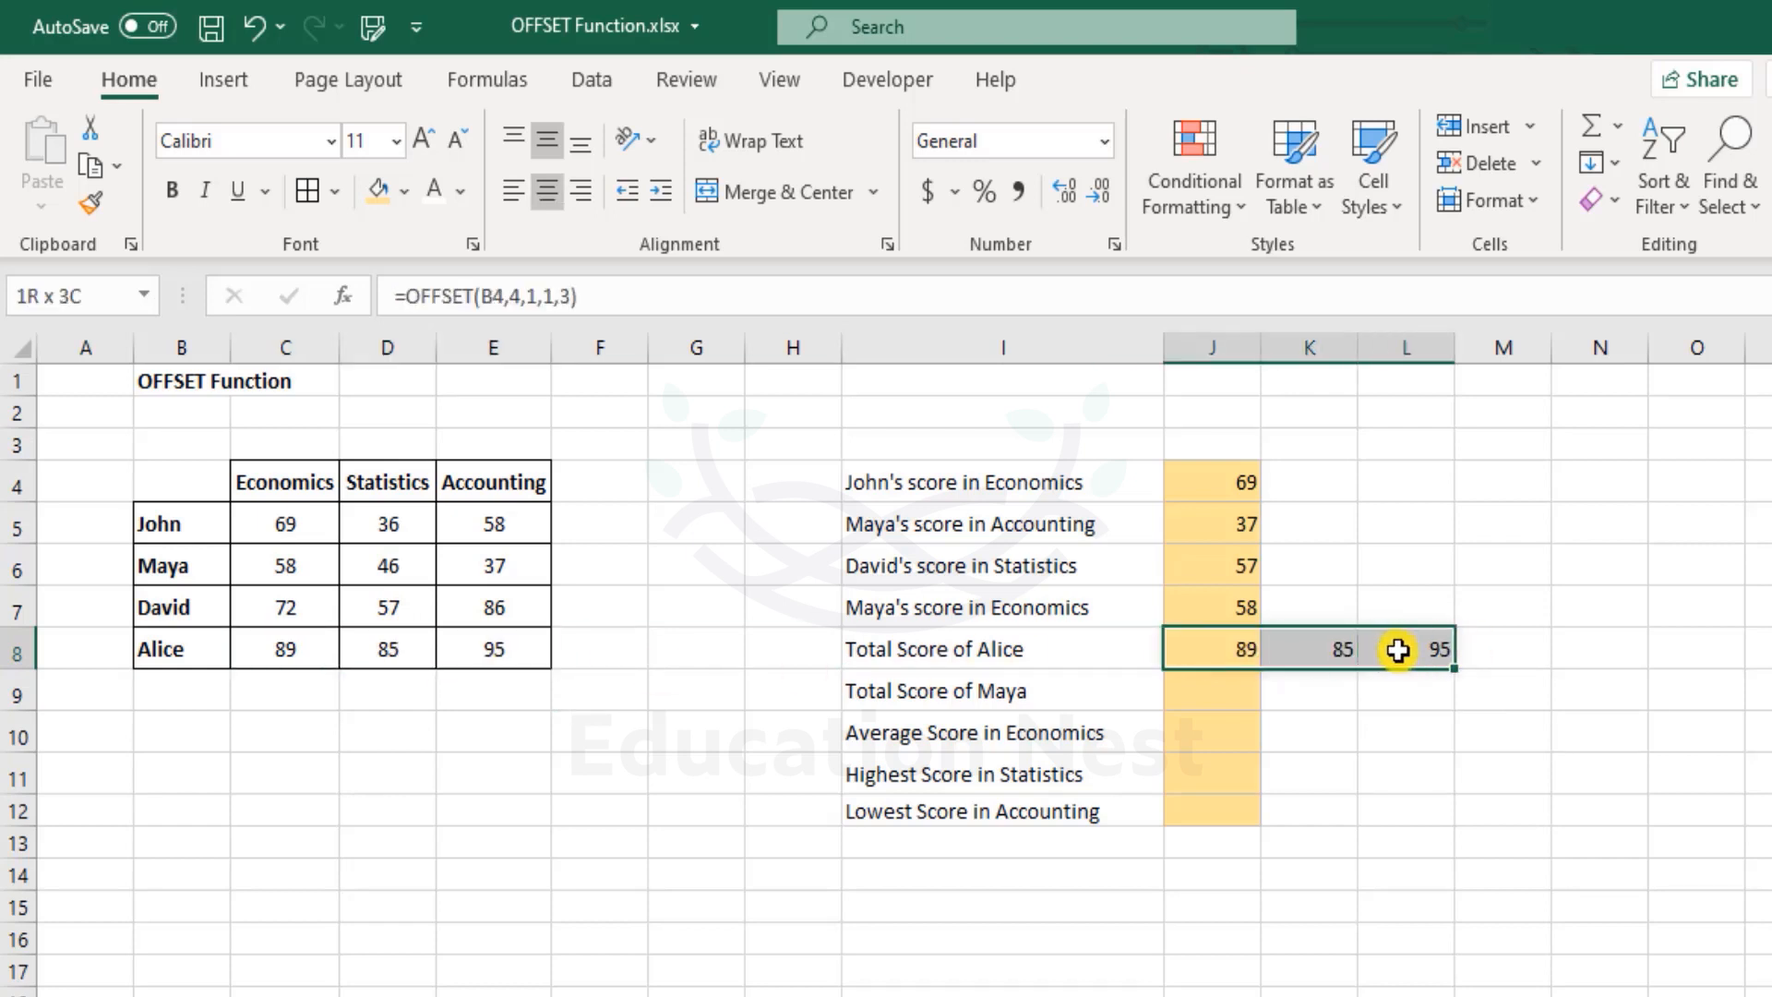
# Enter #VALUE! in cell N8 as a sample error, compare it with the spilled range, and clear it again
pyautogui.click(1613, 640)
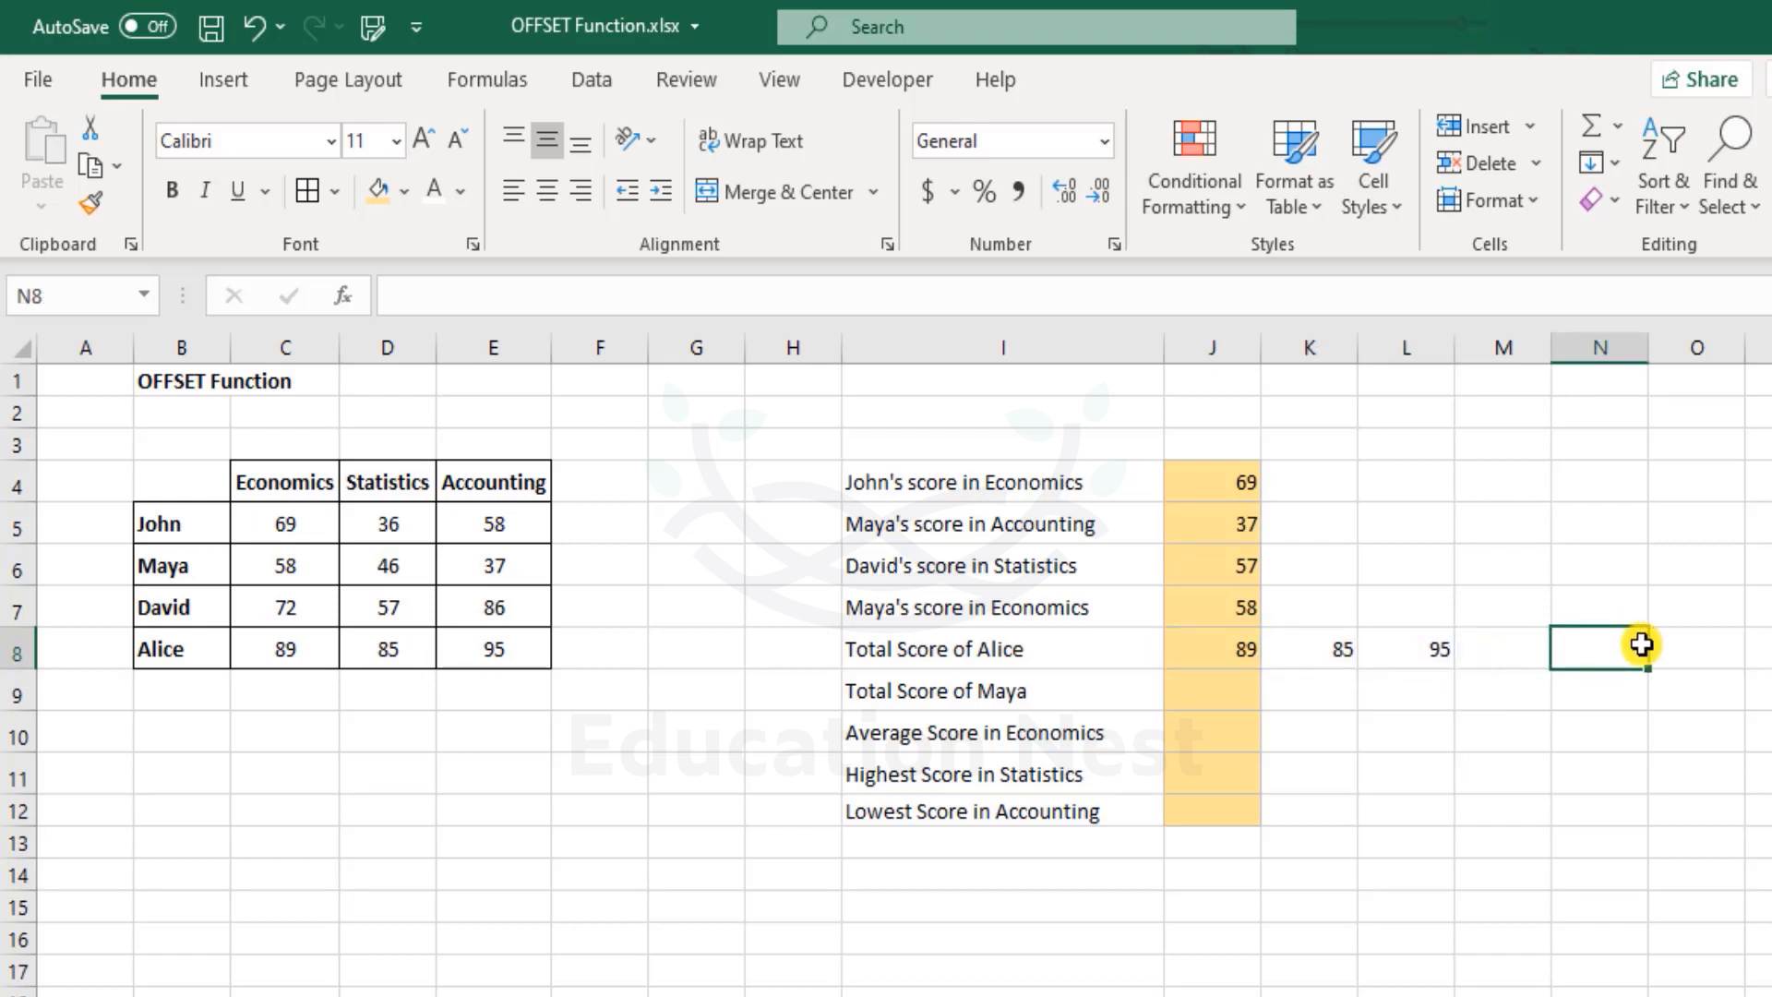
pyautogui.write('#VALUE!')
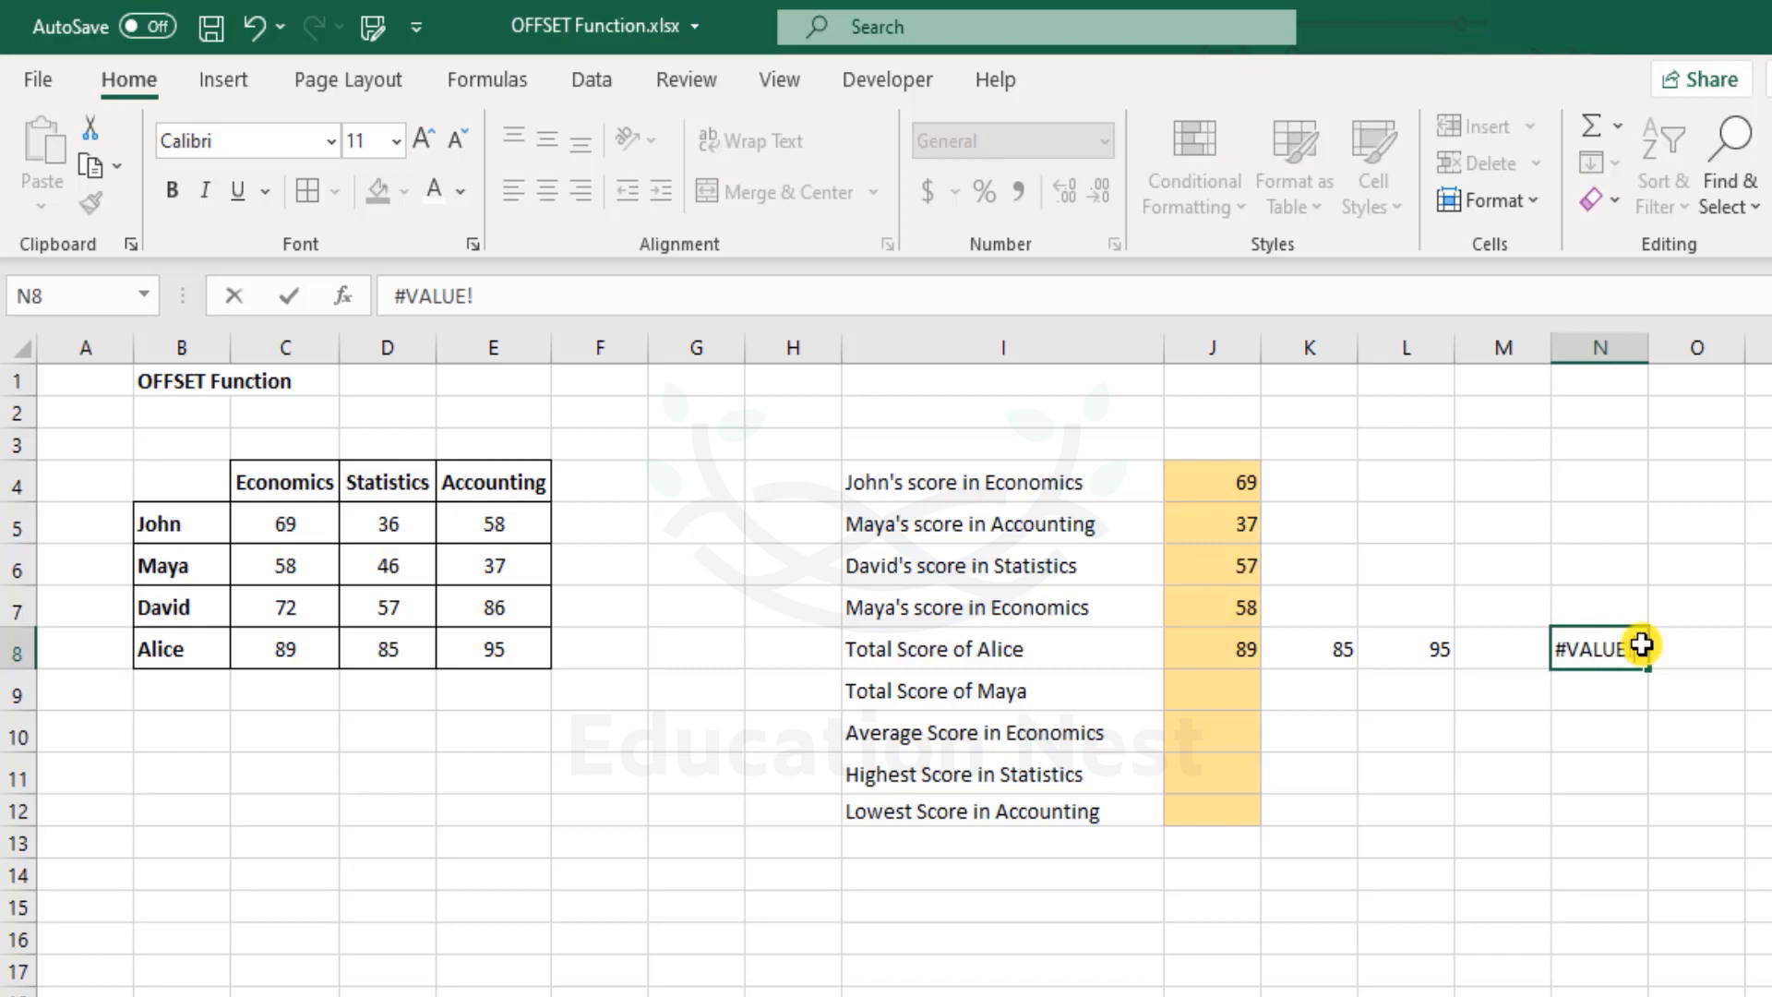
pyautogui.press('Return')
pyautogui.click(1640, 646)
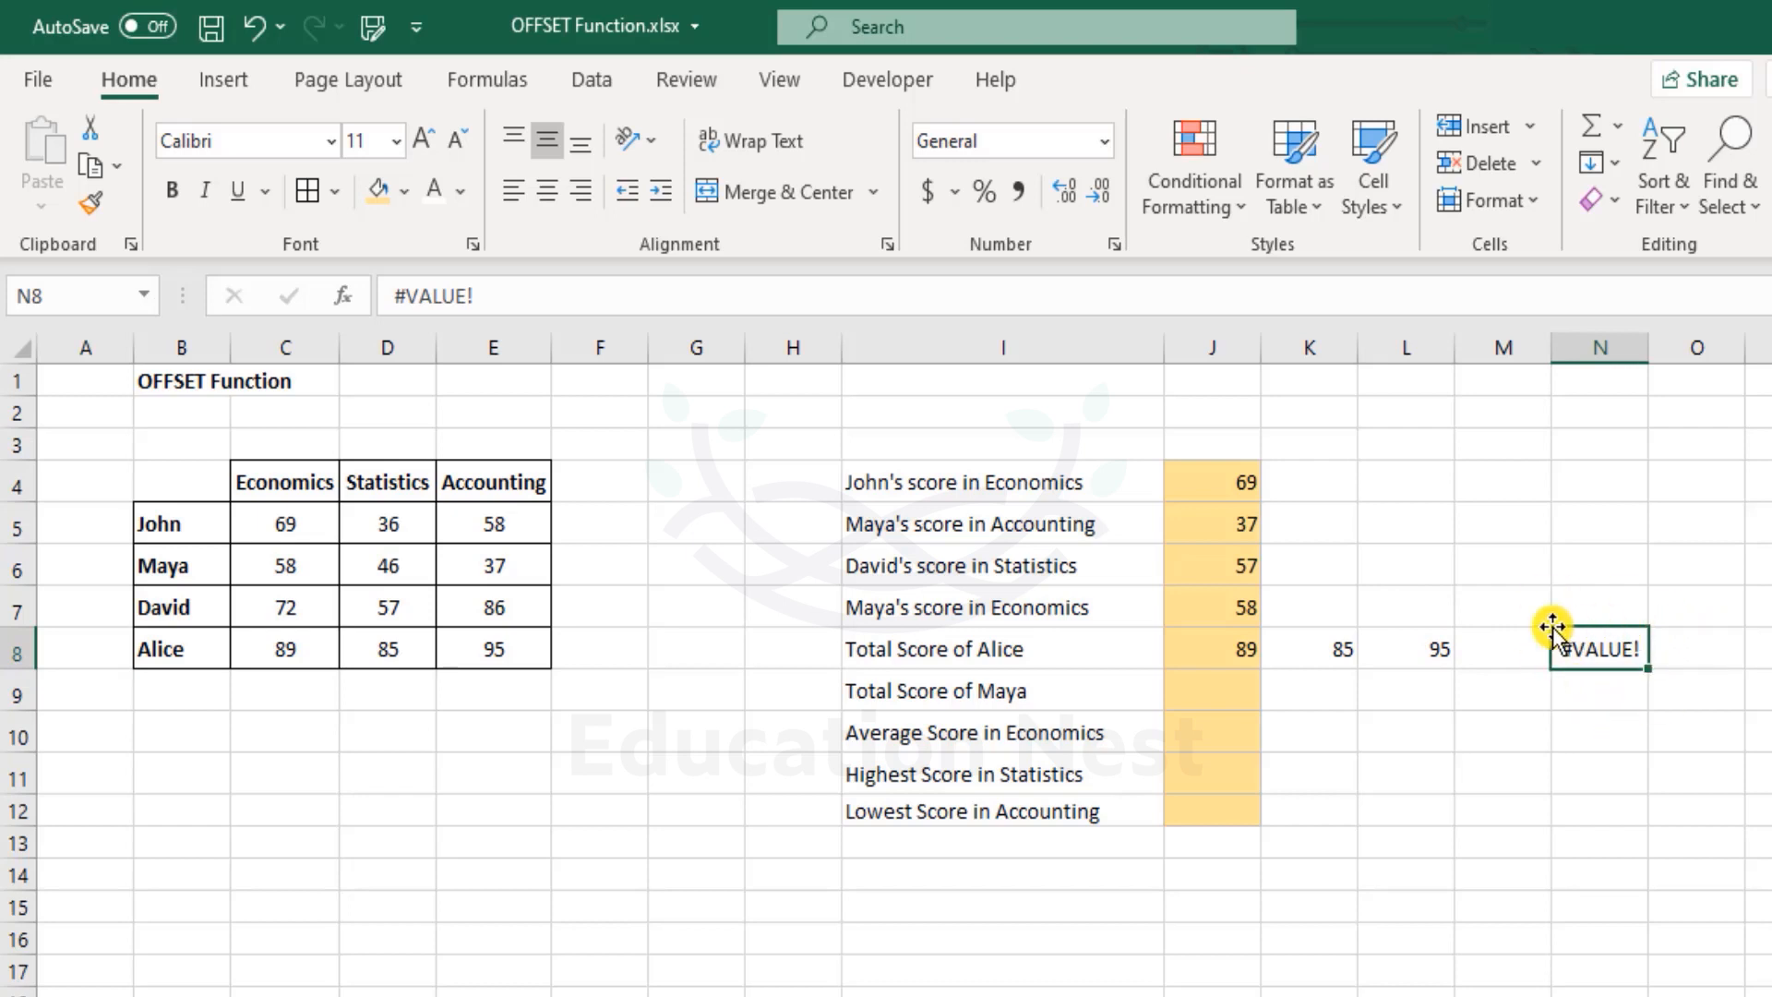
pyautogui.moveTo(1203, 643); pyautogui.dragTo(1397, 645)
pyautogui.click(1523, 646)
pyautogui.click(1622, 646)
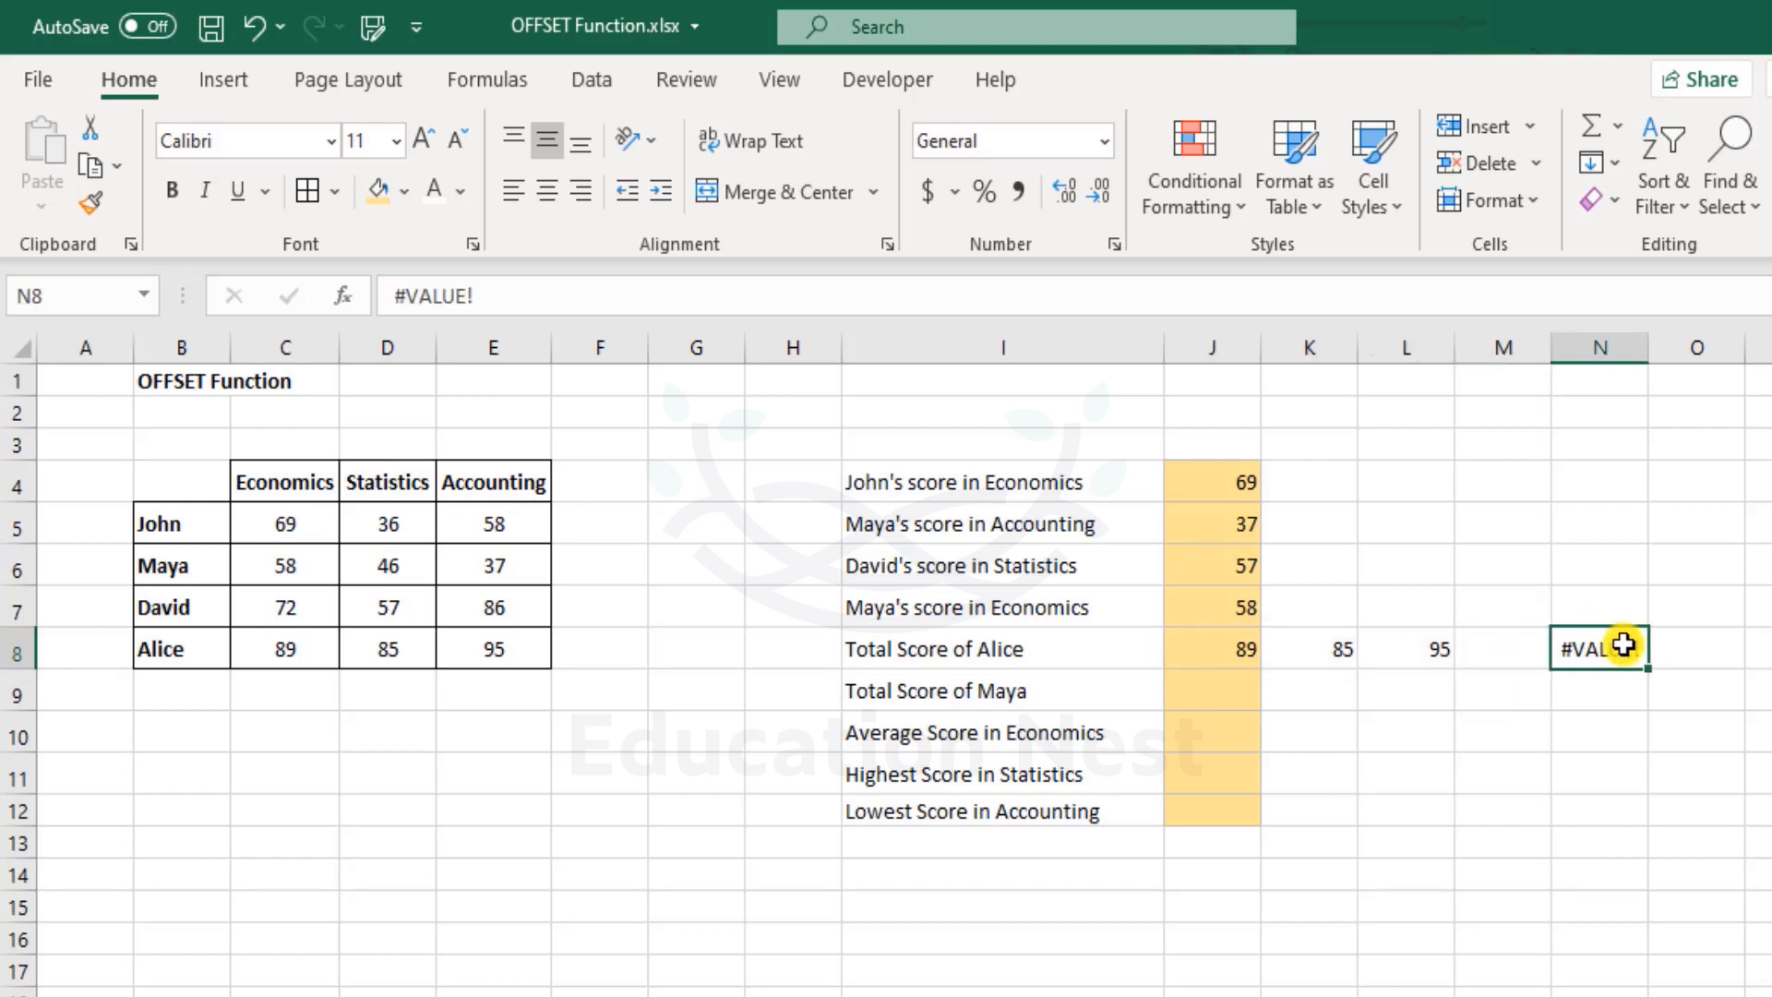
pyautogui.press('Delete')
# Review the spilled range J8:L8 and the height and width arguments of the OFFSET formula in J8
pyautogui.moveTo(1222, 657); pyautogui.dragTo(1377, 648)
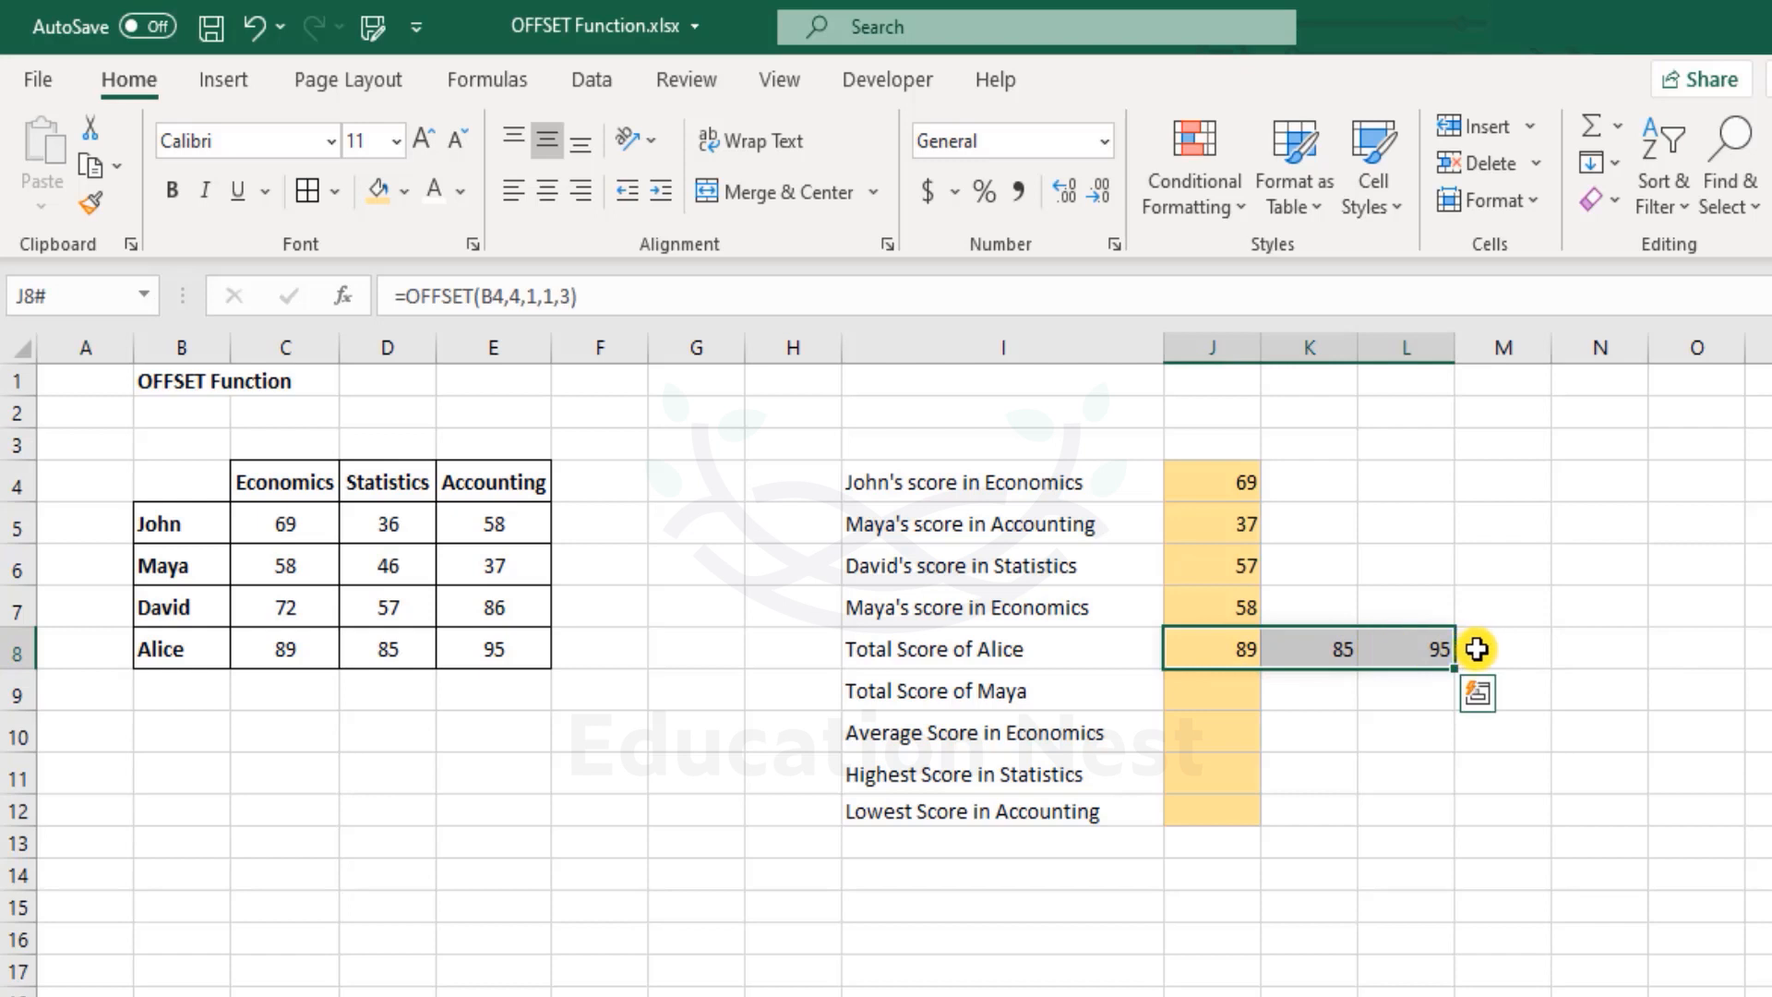
pyautogui.click(1536, 646)
pyautogui.click(1189, 651)
pyautogui.doubleClick(1189, 651)
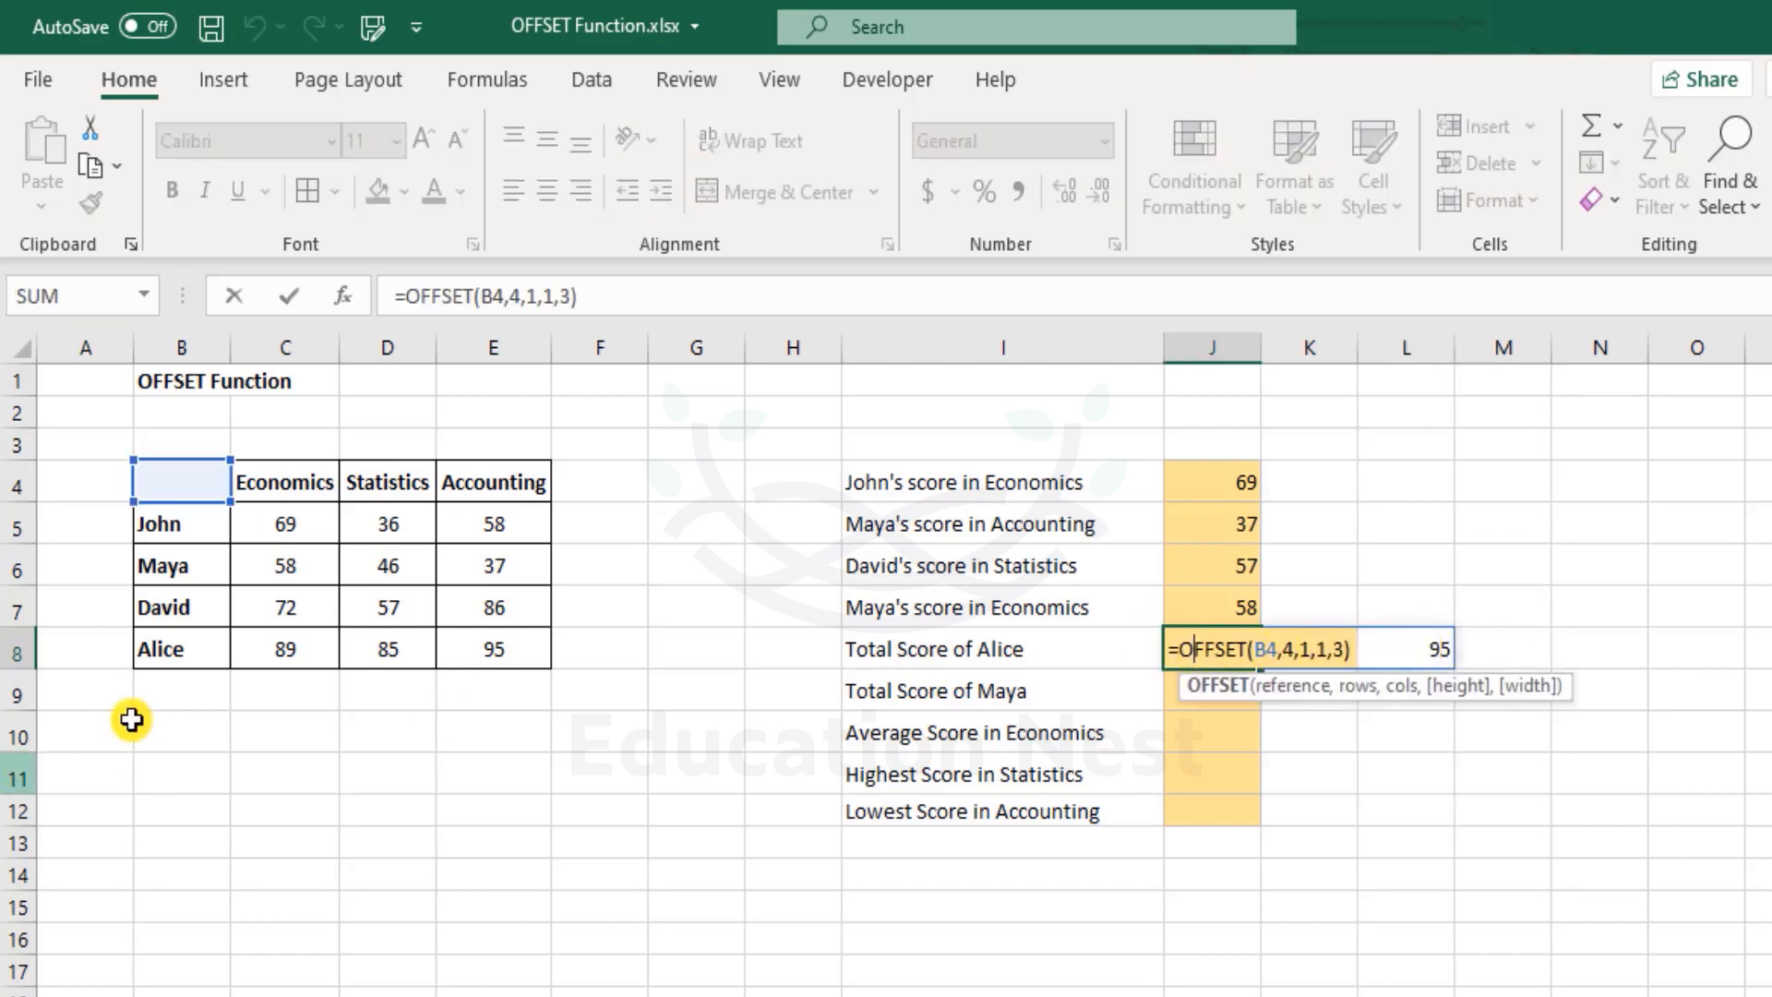
pyautogui.click(1352, 649)
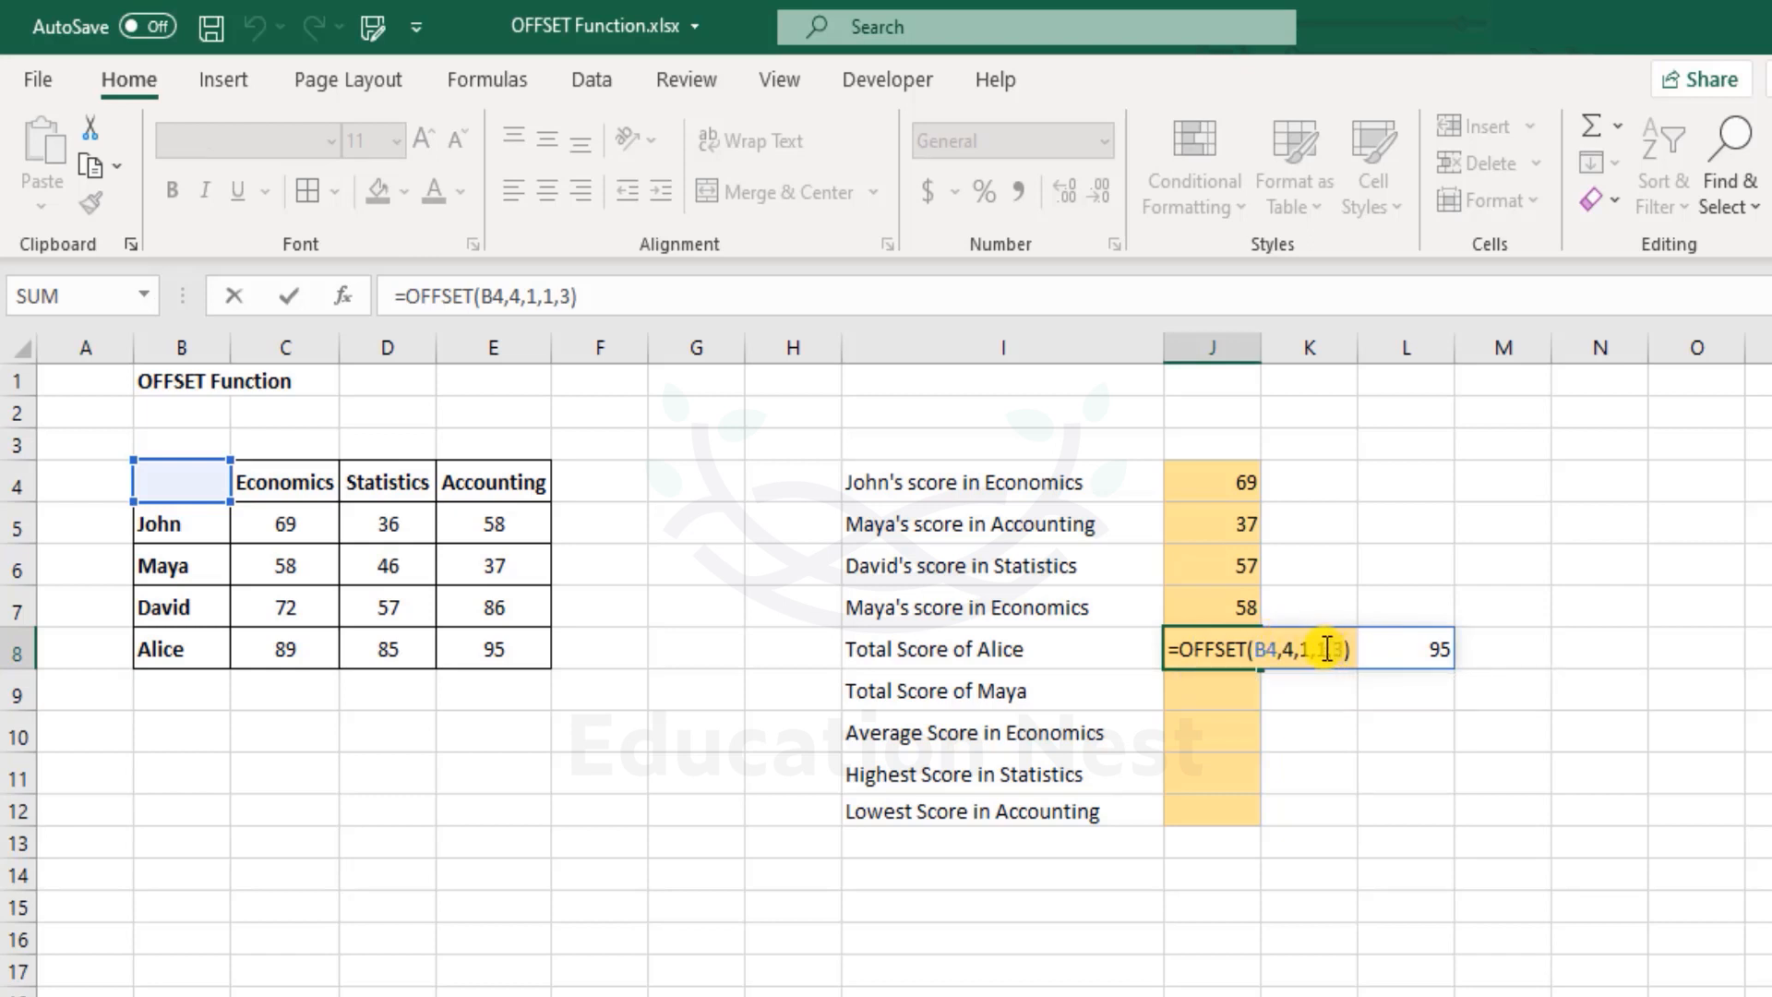
pyautogui.click(1321, 648)
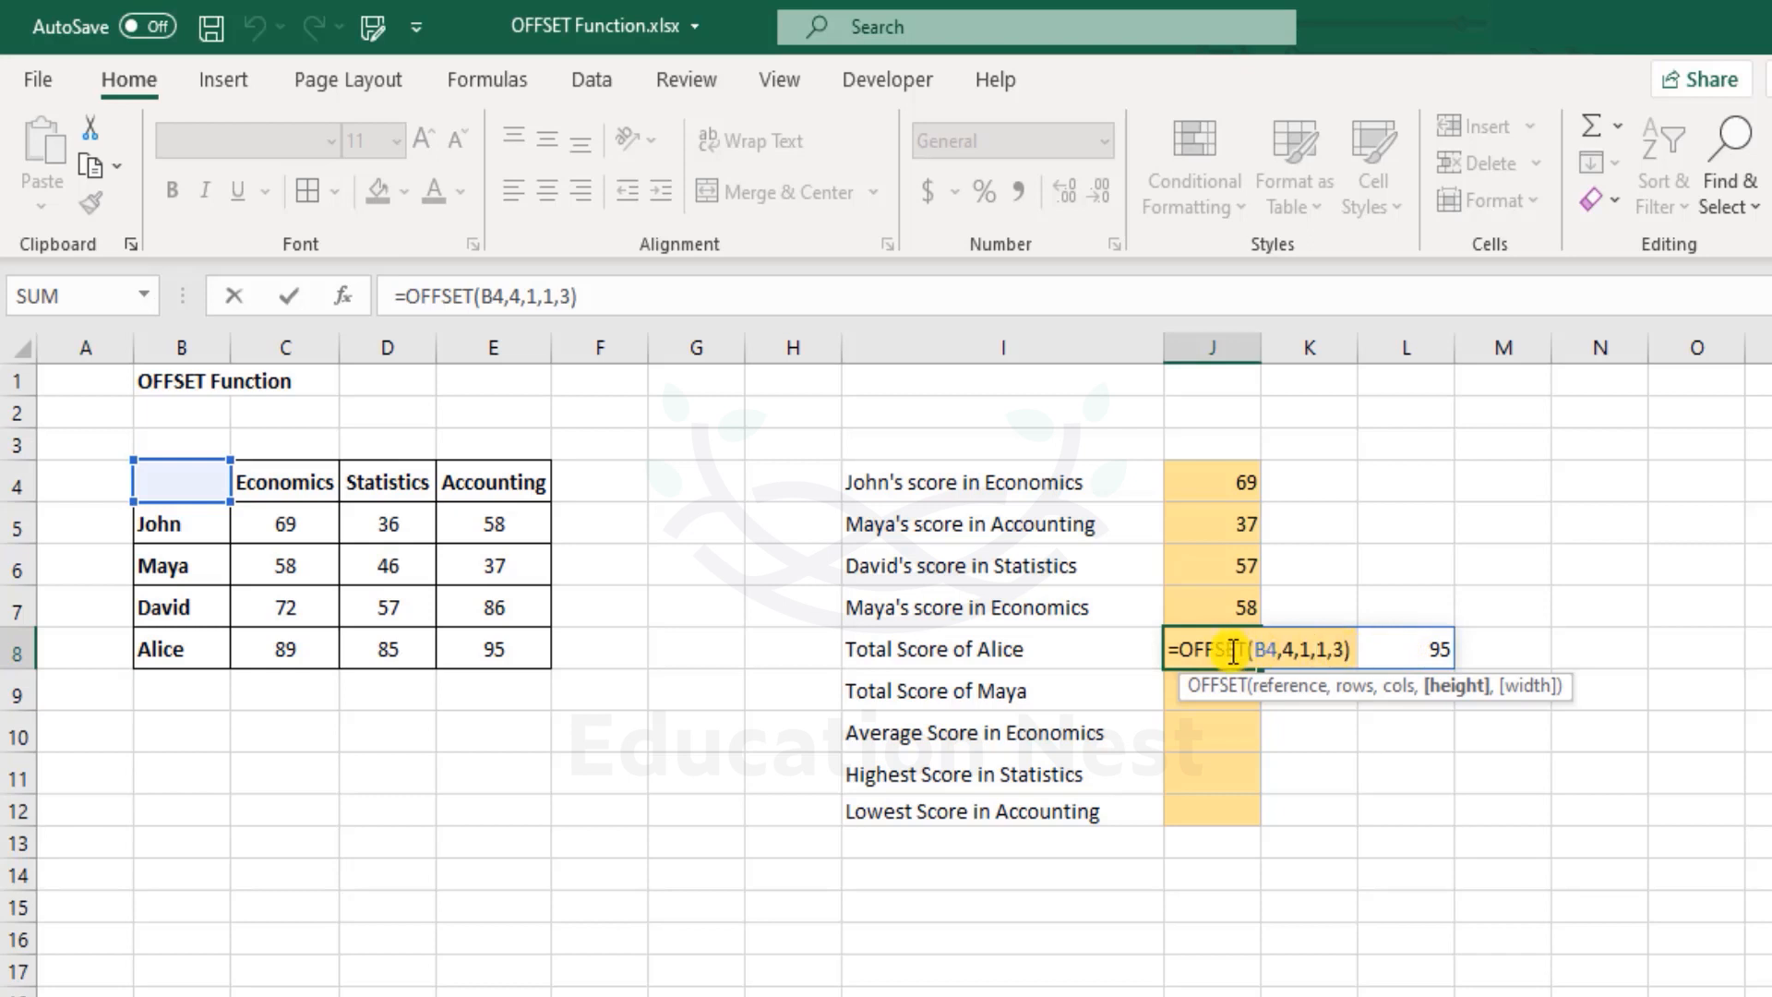
# Wrap the OFFSET formula in J8 in SUM so that it reads =SUM(OFFSET(B4,4,1,1,3))
pyautogui.click(1184, 649)
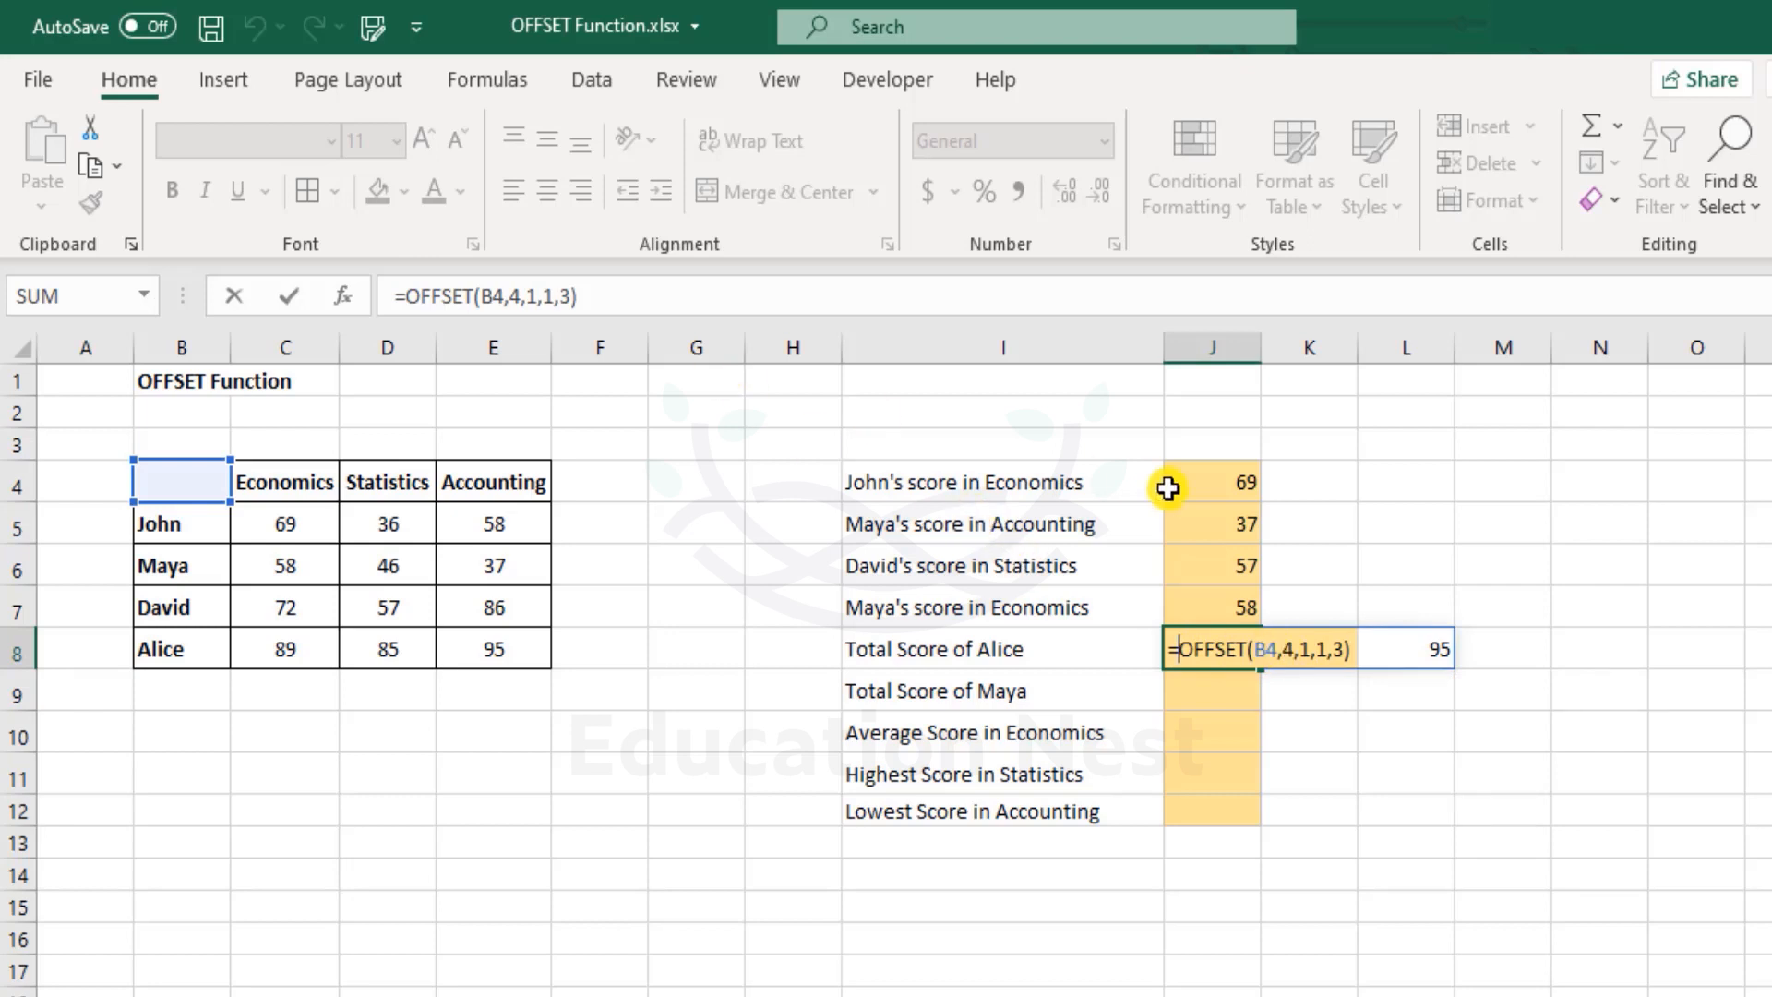
pyautogui.write('sum(')
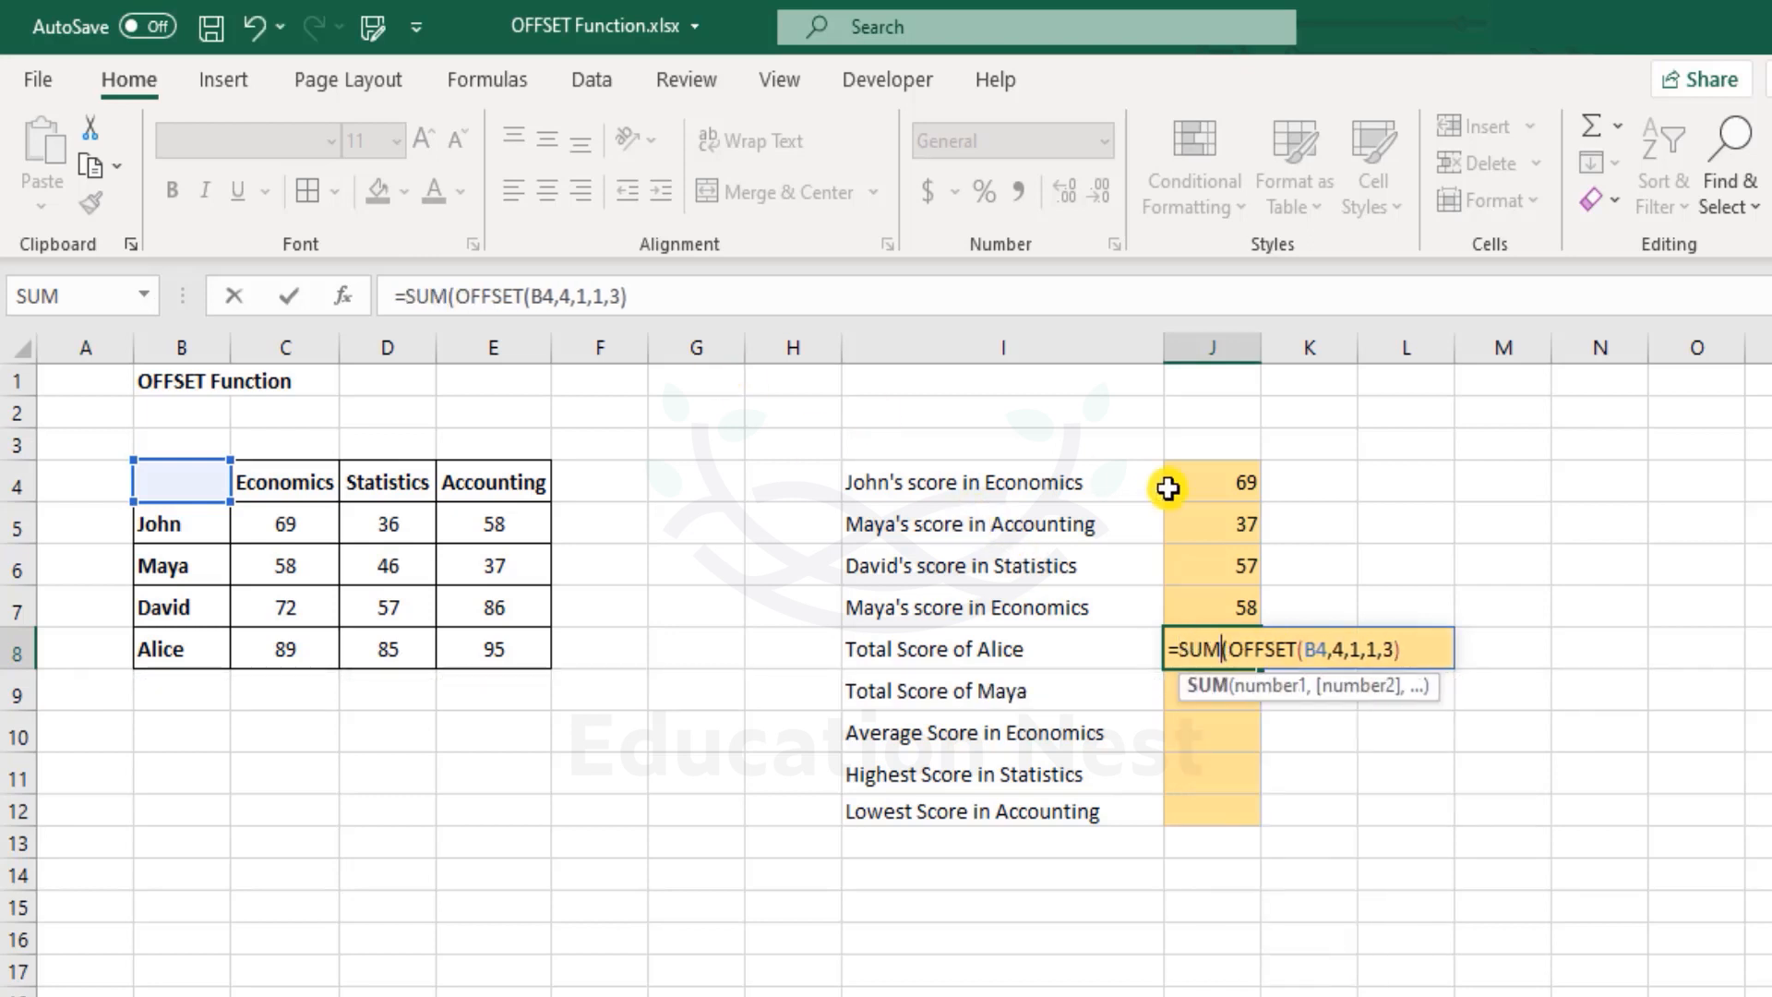
pyautogui.hotkey('shift', 'Left')
pyautogui.hotkey('shift', 'Left')
pyautogui.hotkey('shift', 'Left')
pyautogui.write('v')
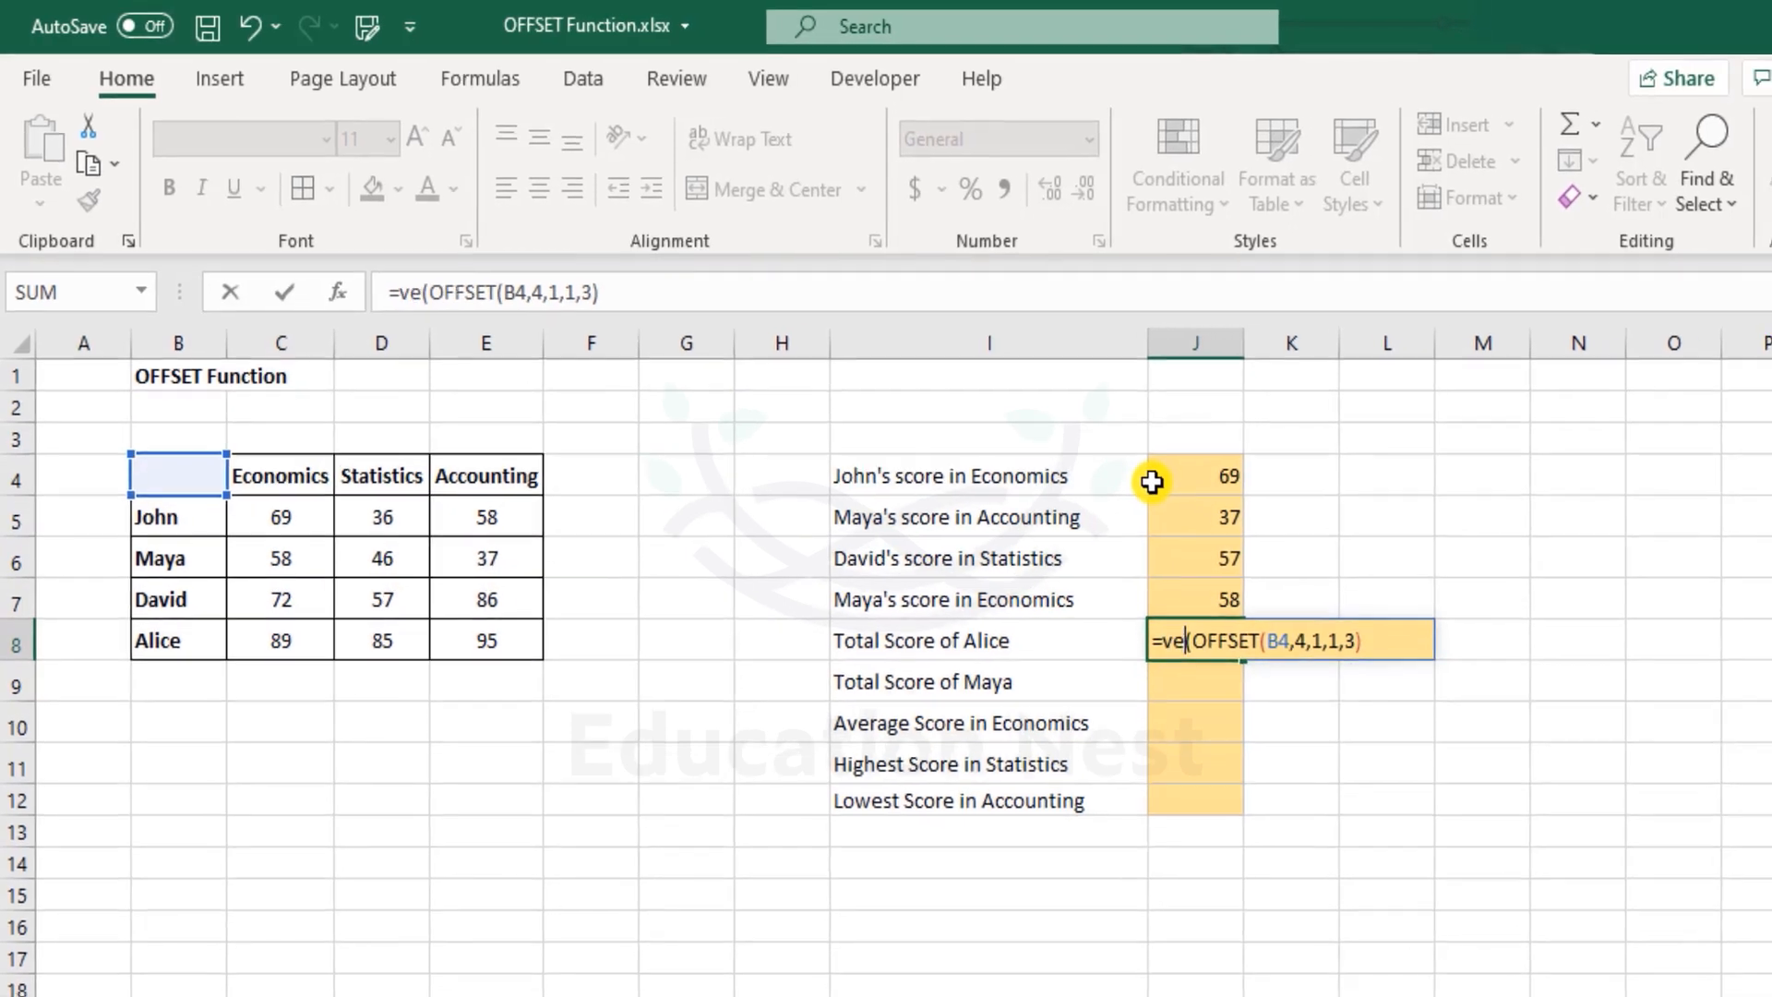
pyautogui.press('BackSpace')
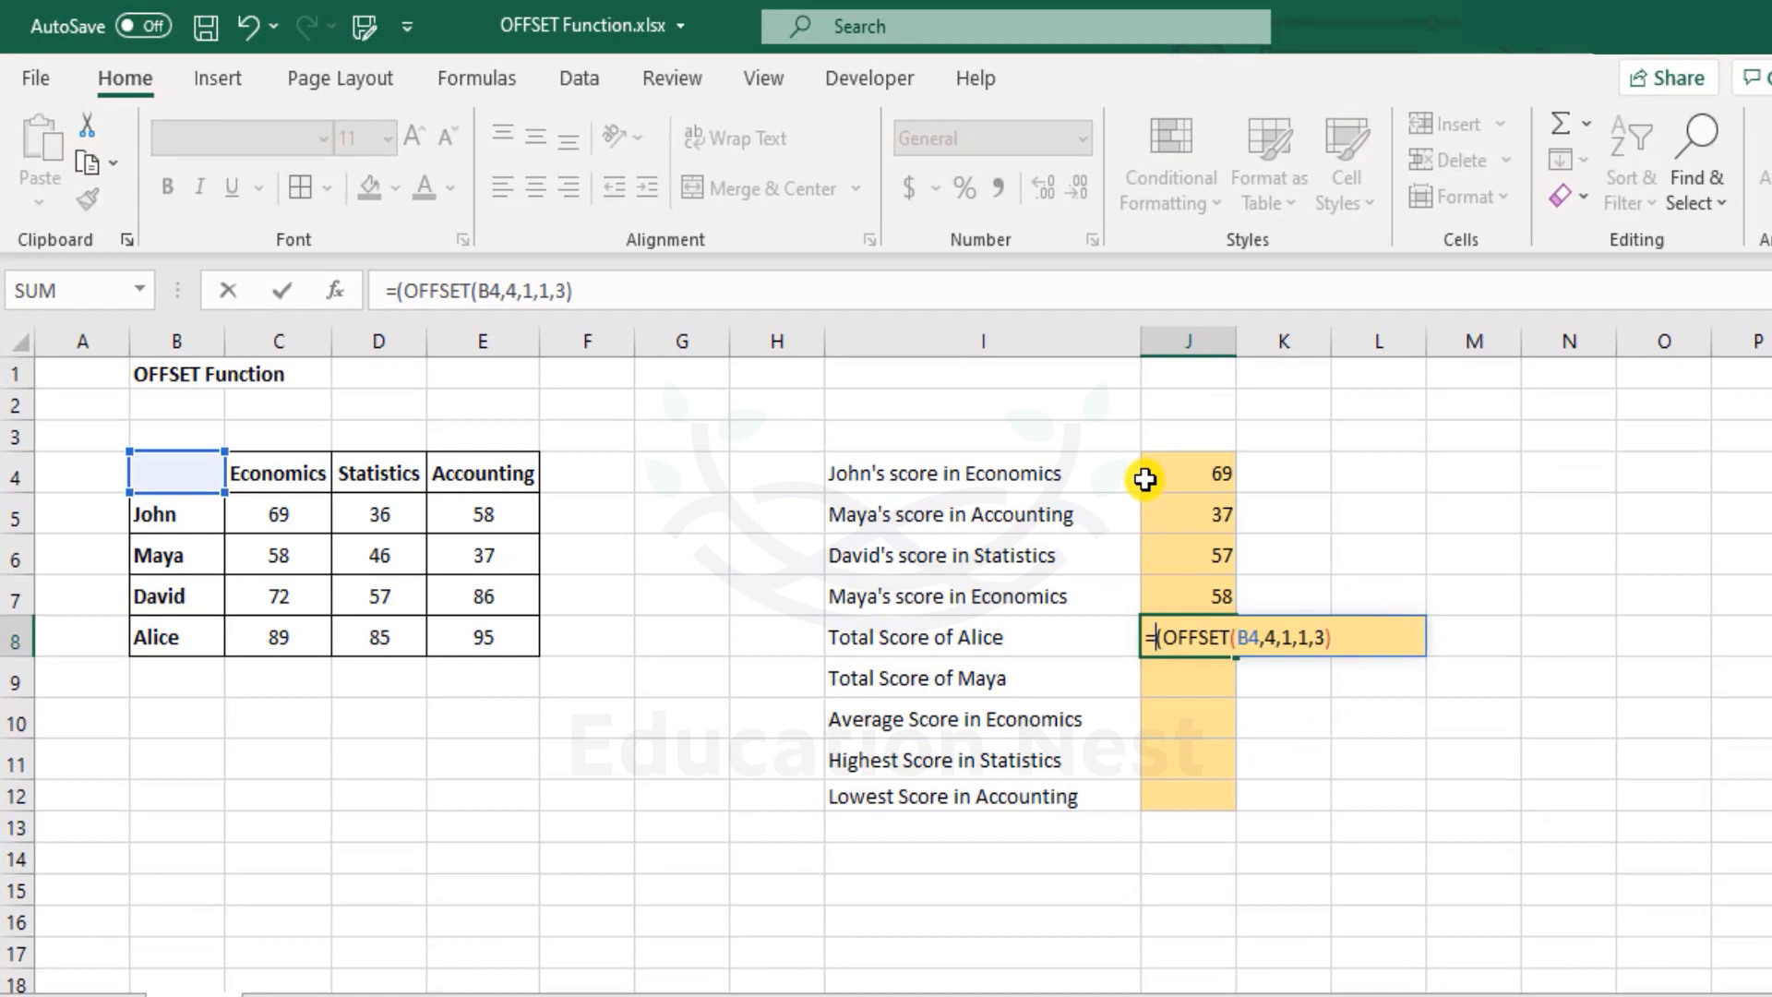
pyautogui.write('SUM')
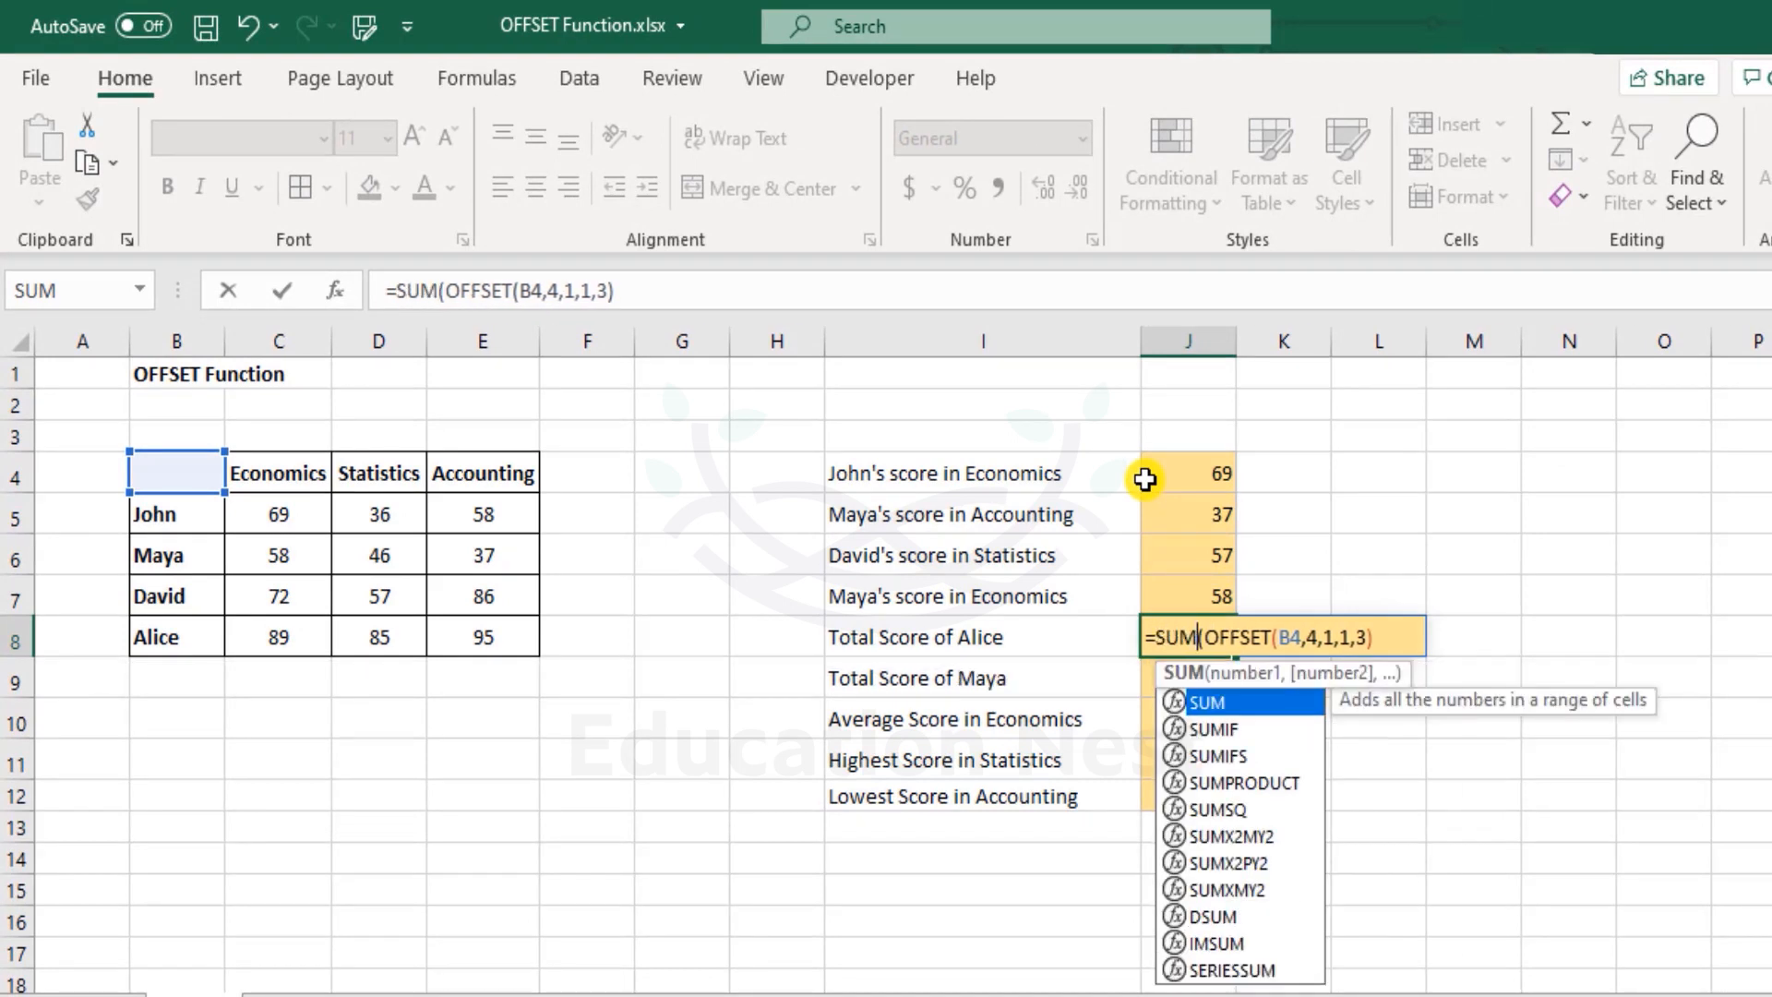
pyautogui.press('End')
pyautogui.write(')')
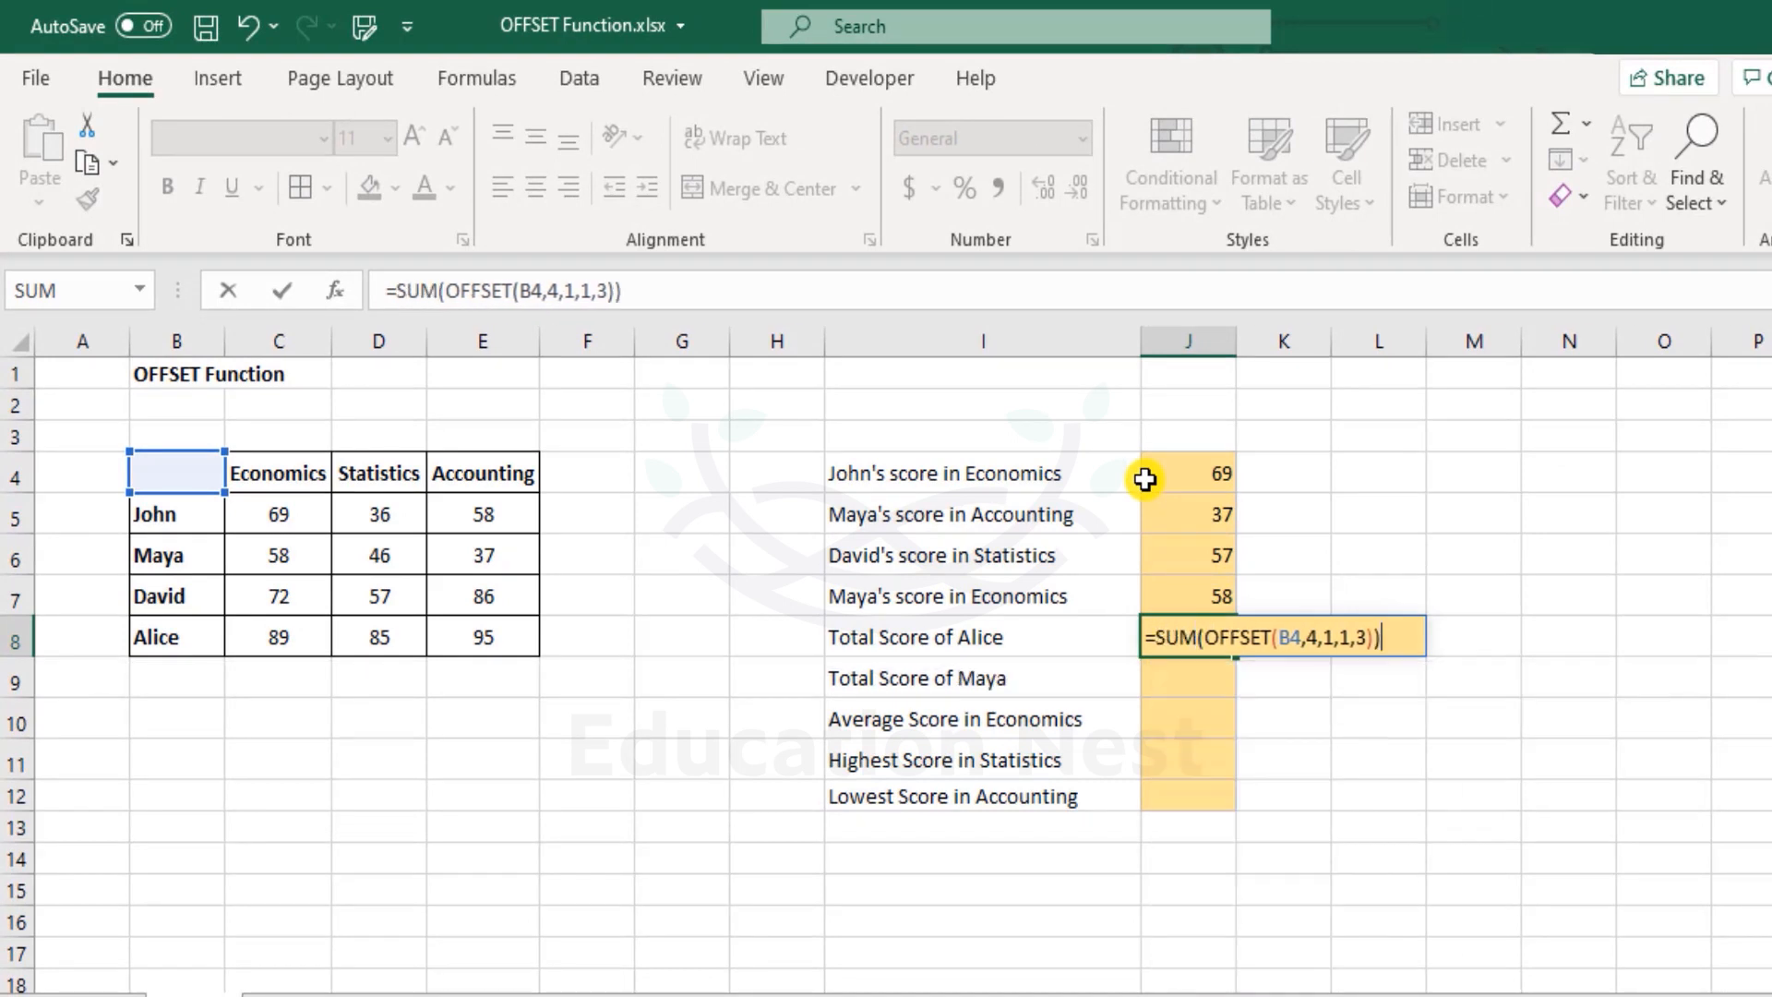
pyautogui.press('Return')
pyautogui.press('Up')
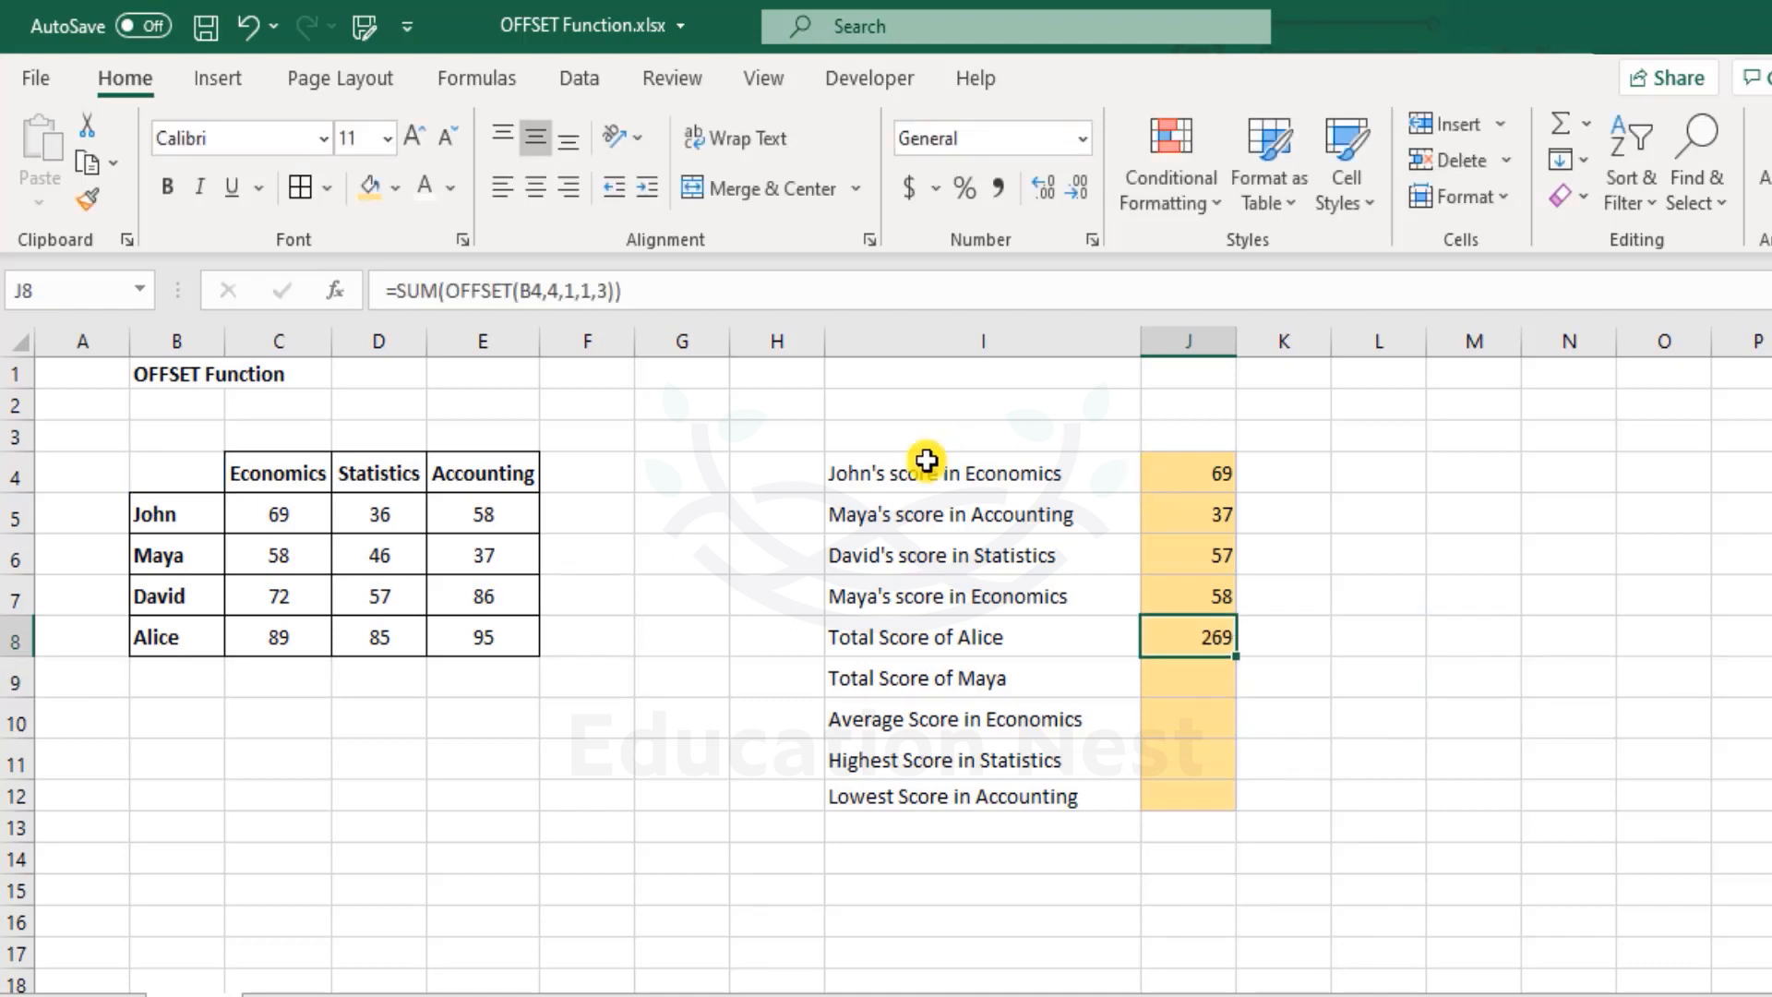
# Sum the scores C8:E8 in cell F8 as a cross-check of the J8 total, and undo that entry
pyautogui.click(574, 638)
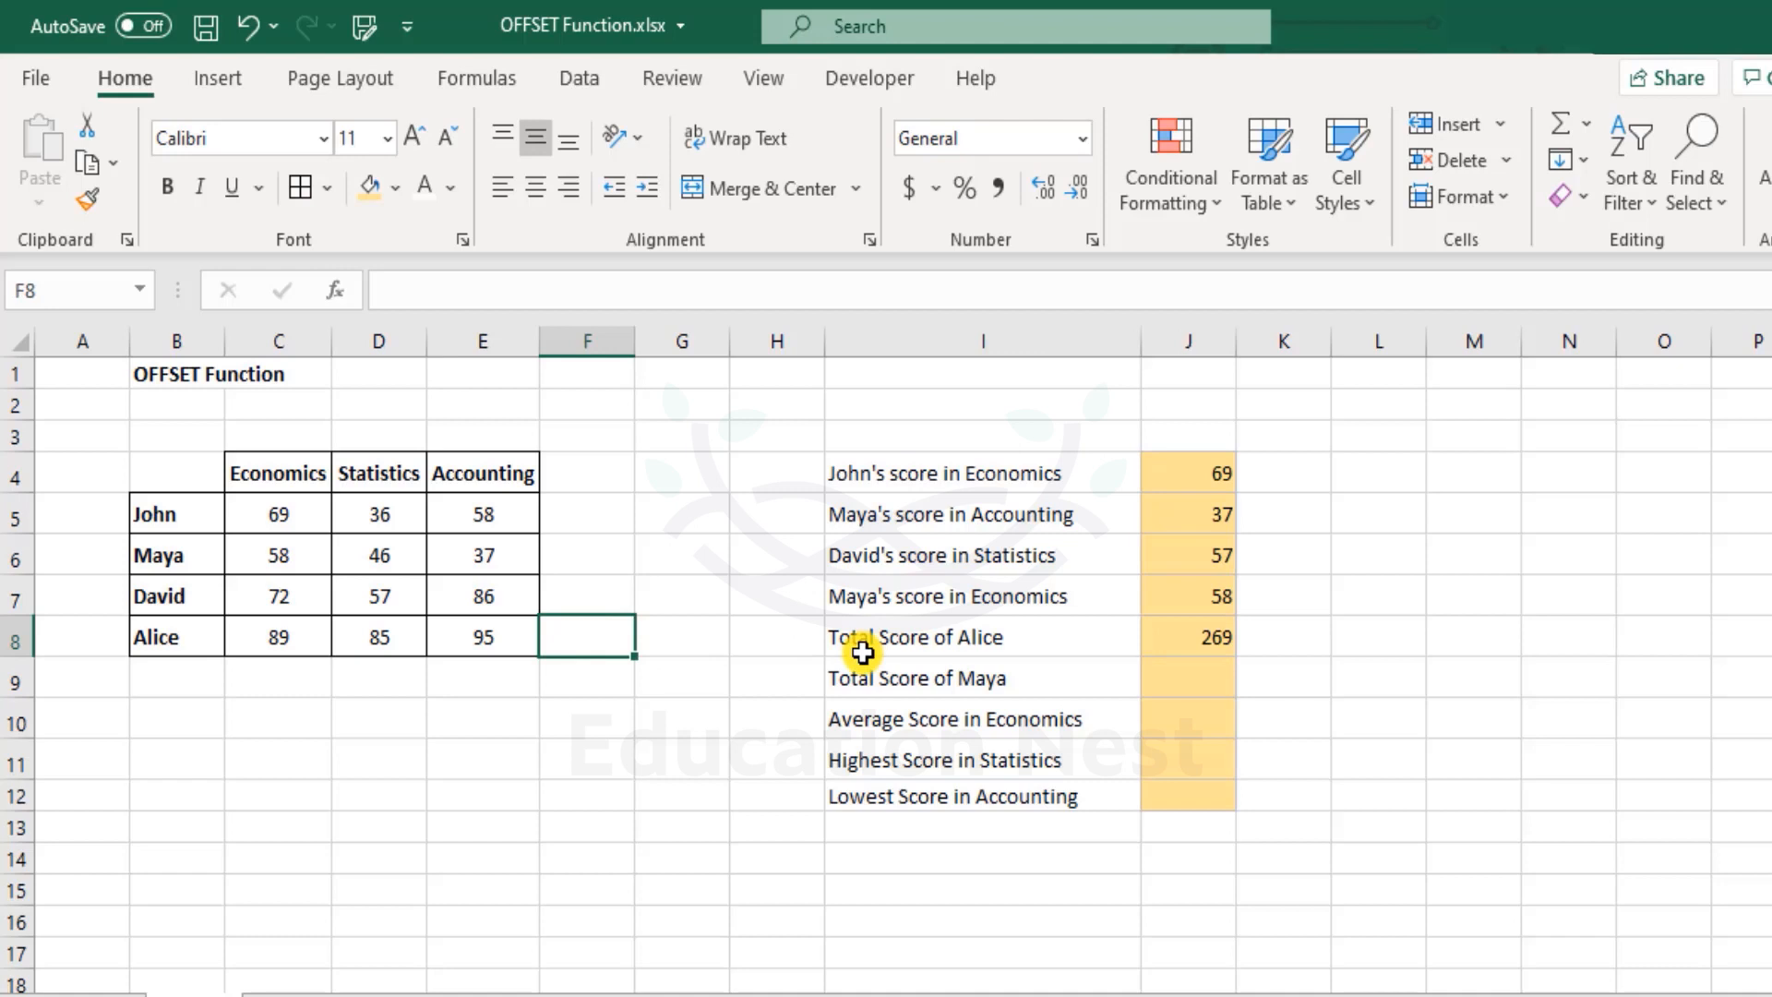
pyautogui.write('=sum')
pyautogui.press('Tab')
pyautogui.press('Left')
pyautogui.hotkey('shift', 'Left')
pyautogui.hotkey('shift', 'Left')
pyautogui.write(')')
pyautogui.press('Return')
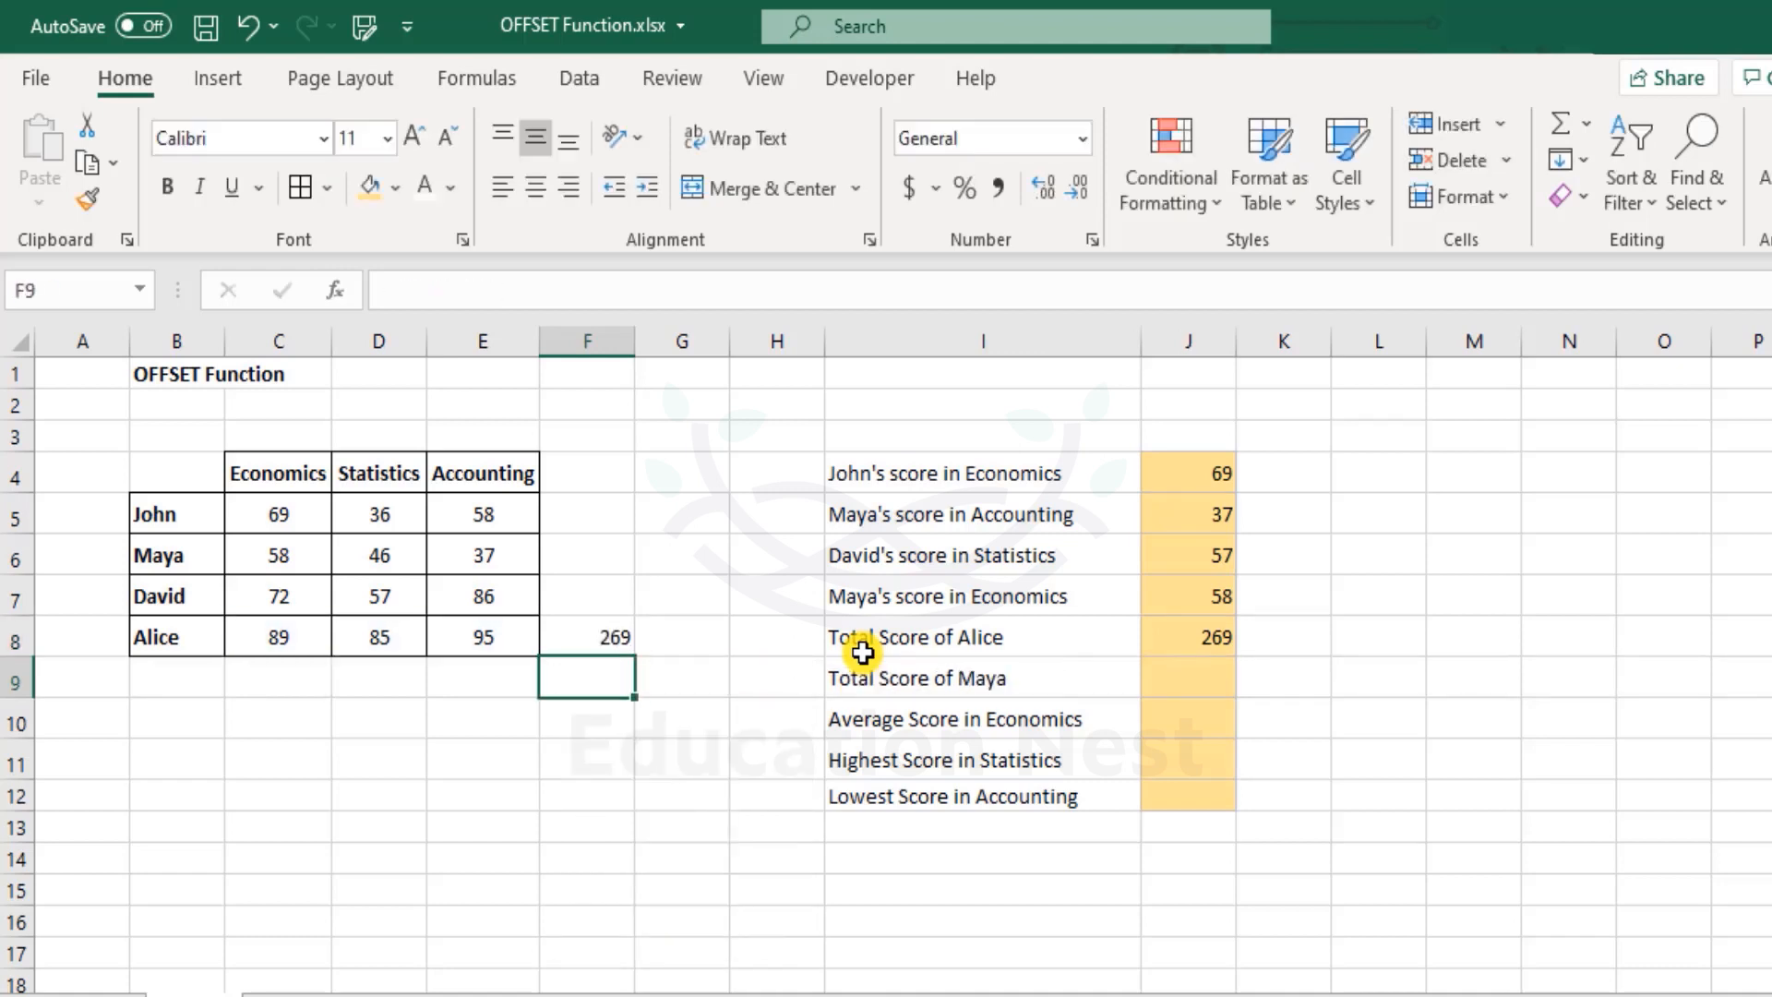
pyautogui.hotkey('ctrl', 'z')
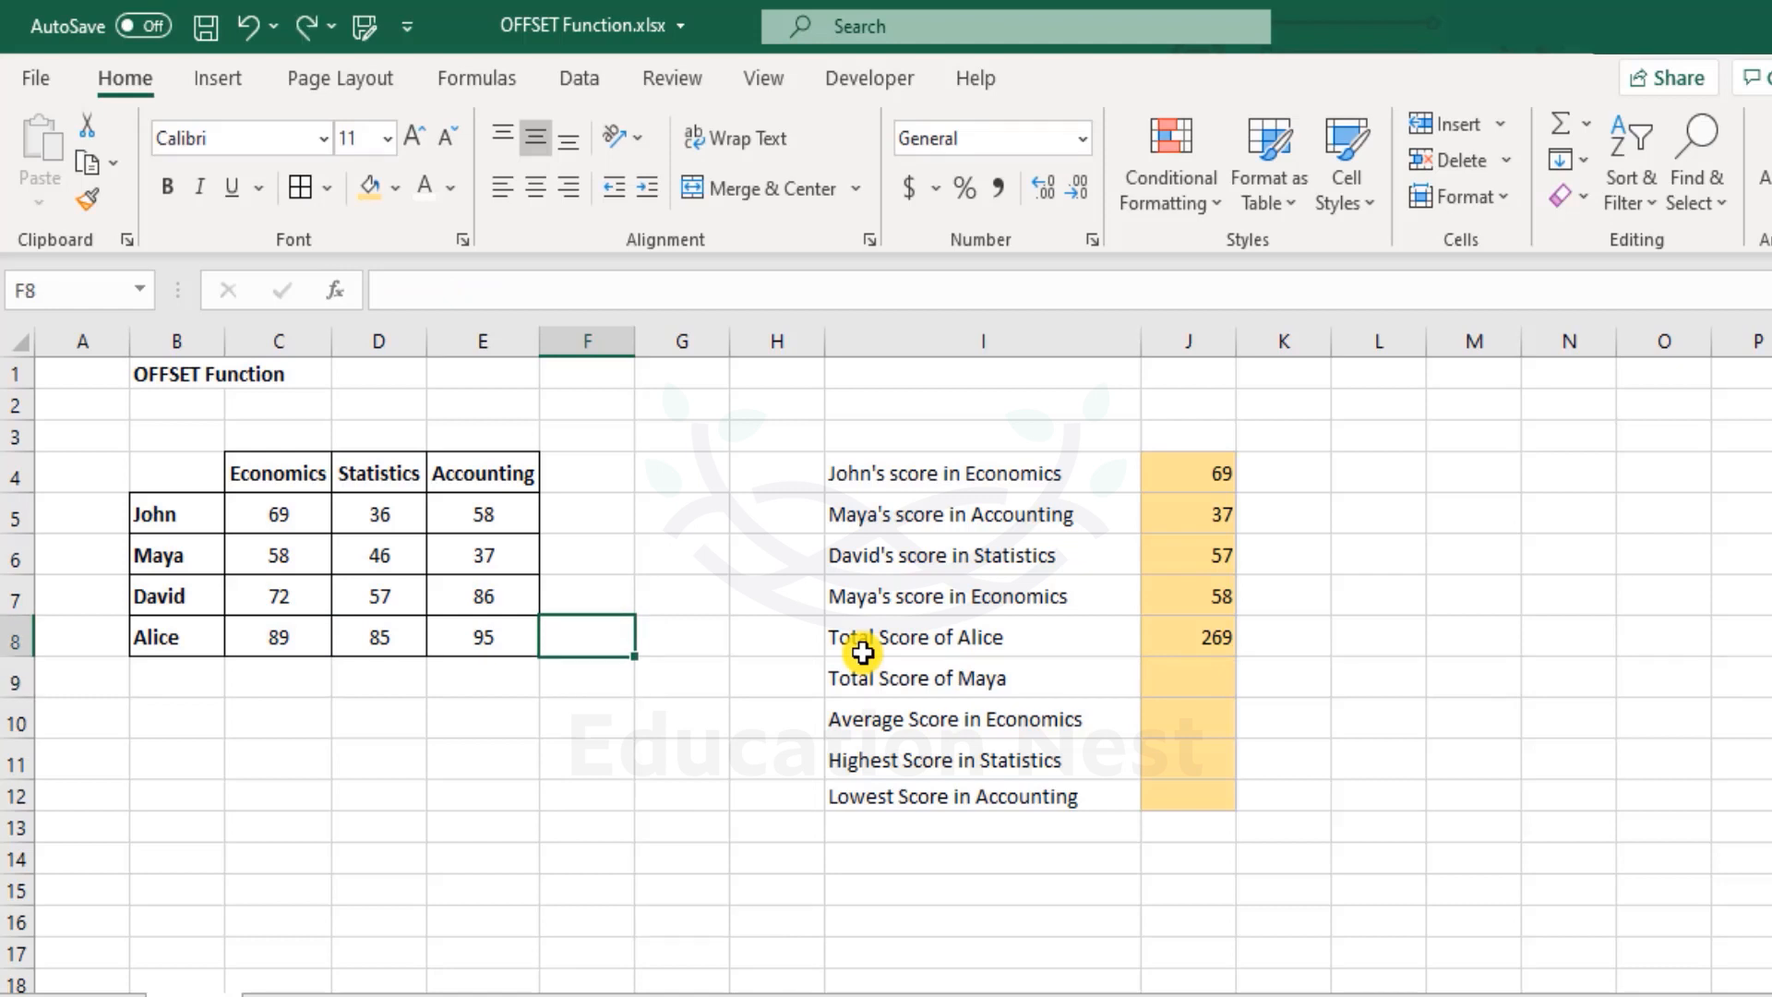
# Examine the OFFSET part nested inside the SUM formula in J8, leaving the formula as it is
pyautogui.press('Up')
pyautogui.press('Right')
pyautogui.press('Right')
pyautogui.press('Right')
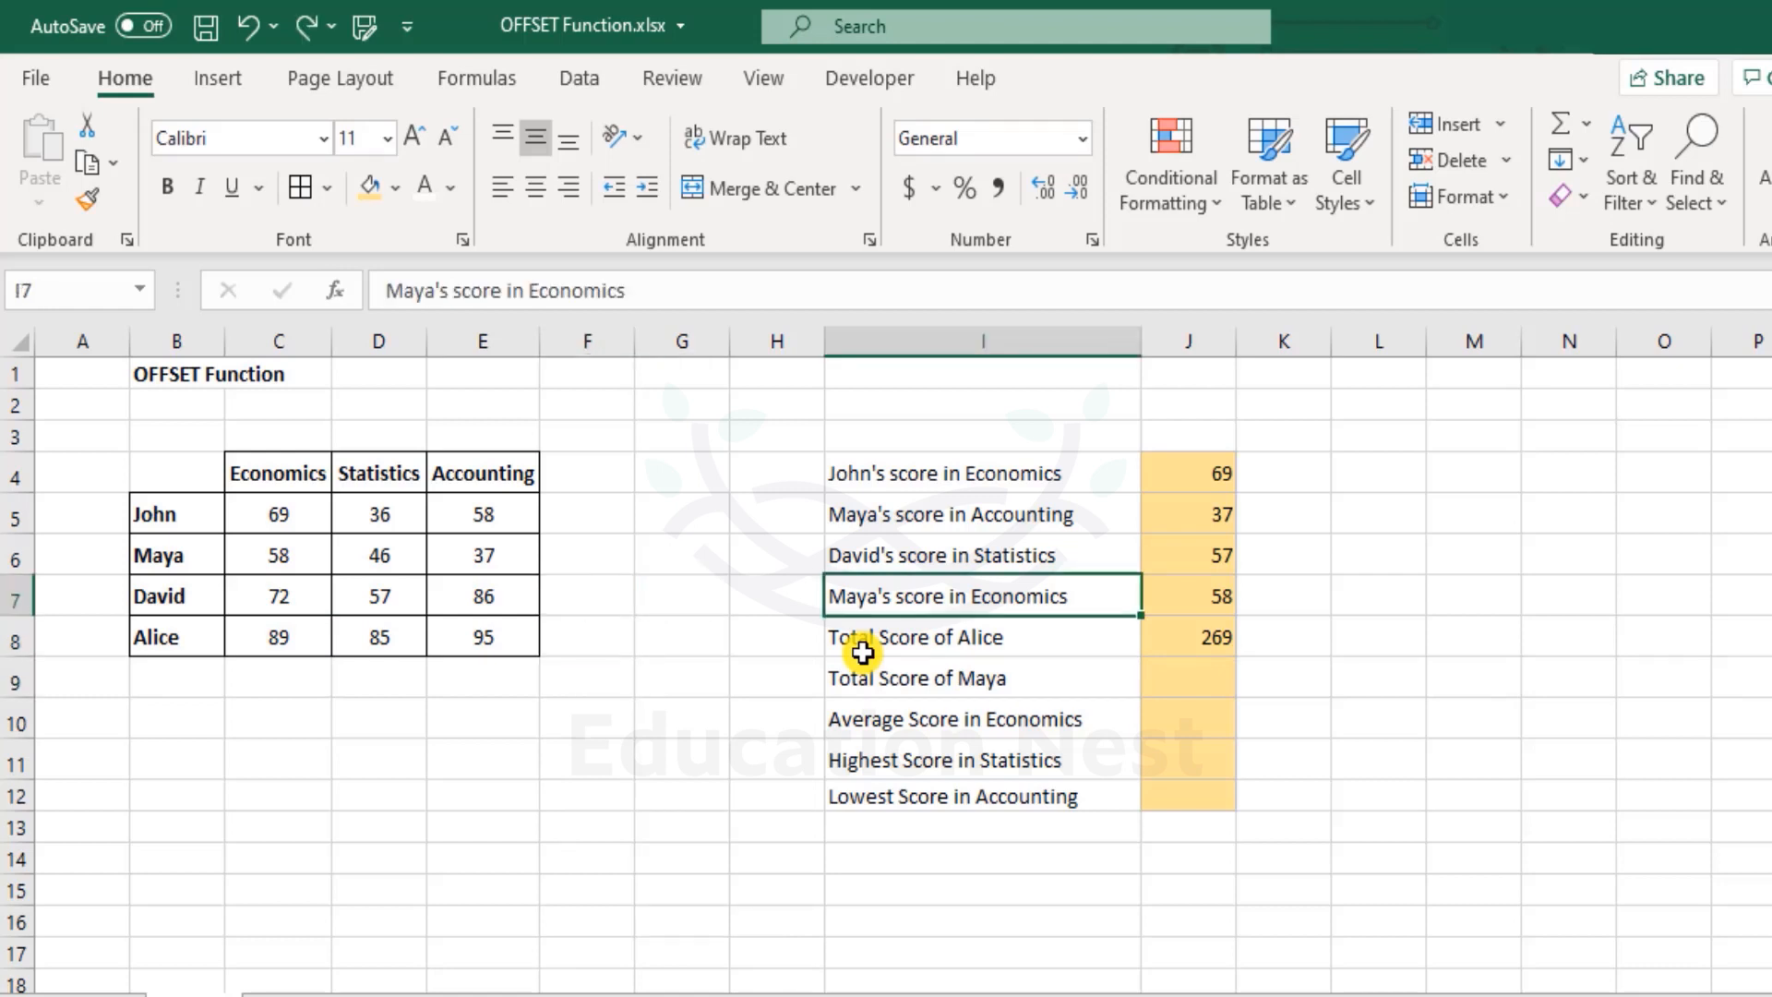
pyautogui.press('Right')
pyautogui.press('Down')
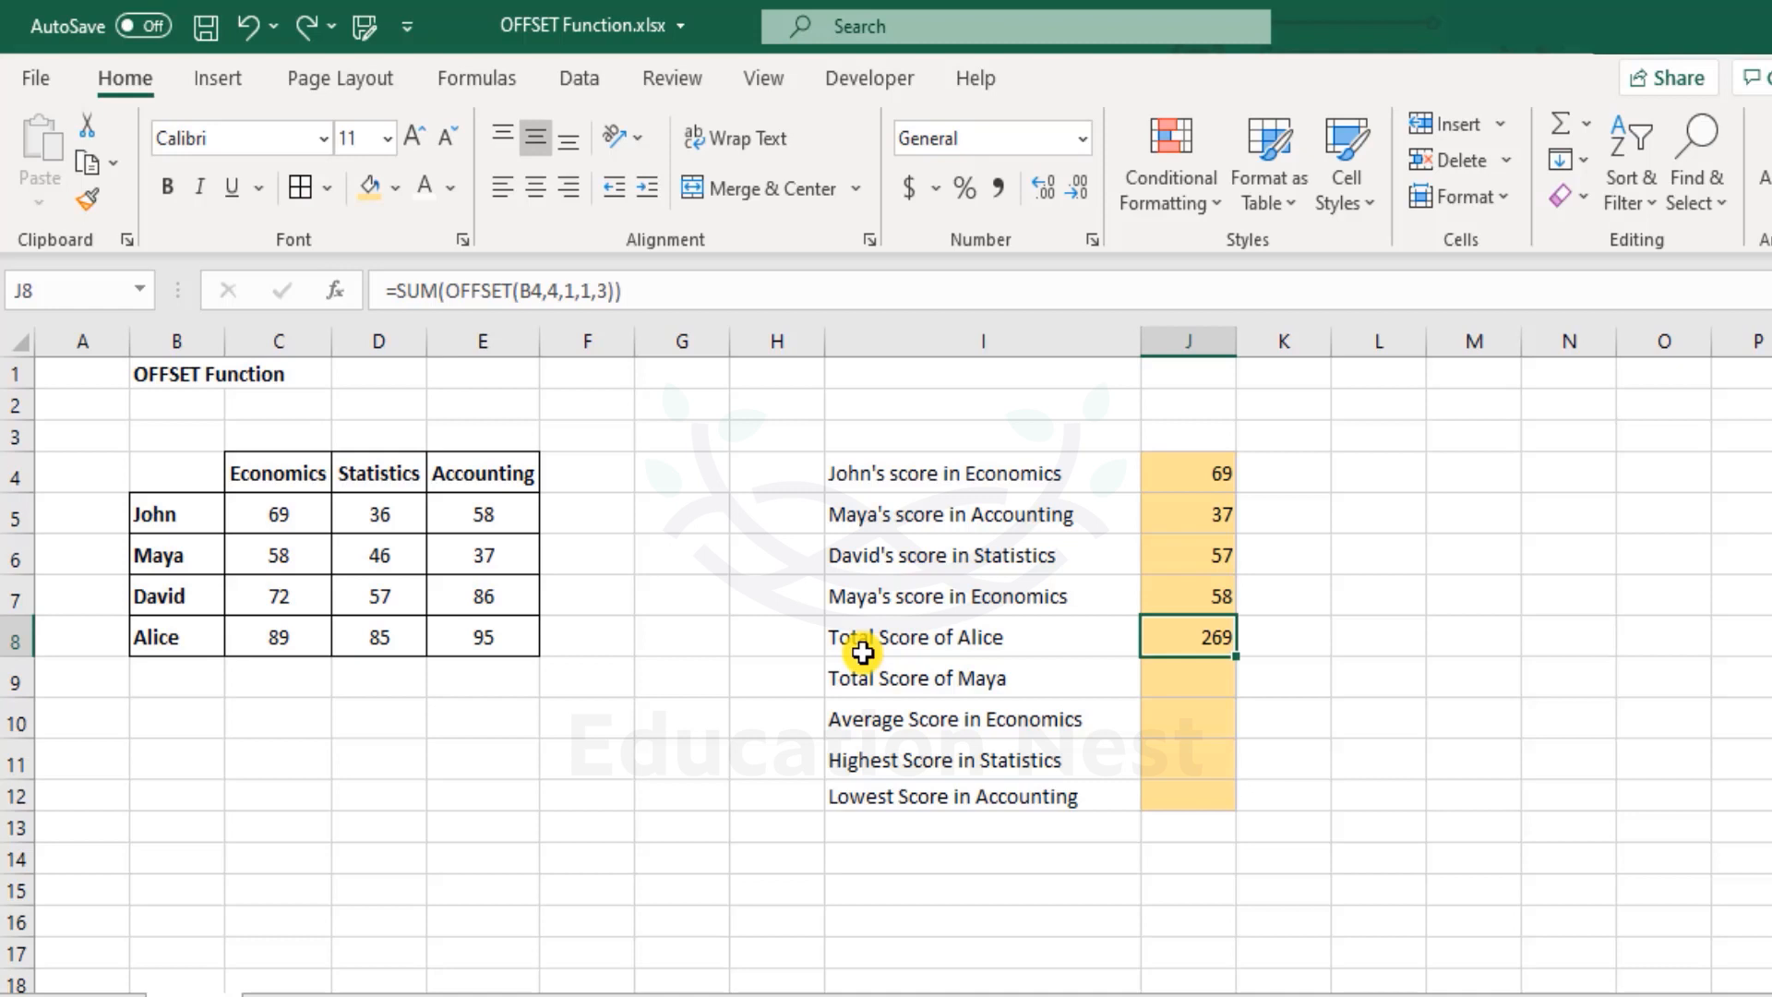
pyautogui.press('F2')
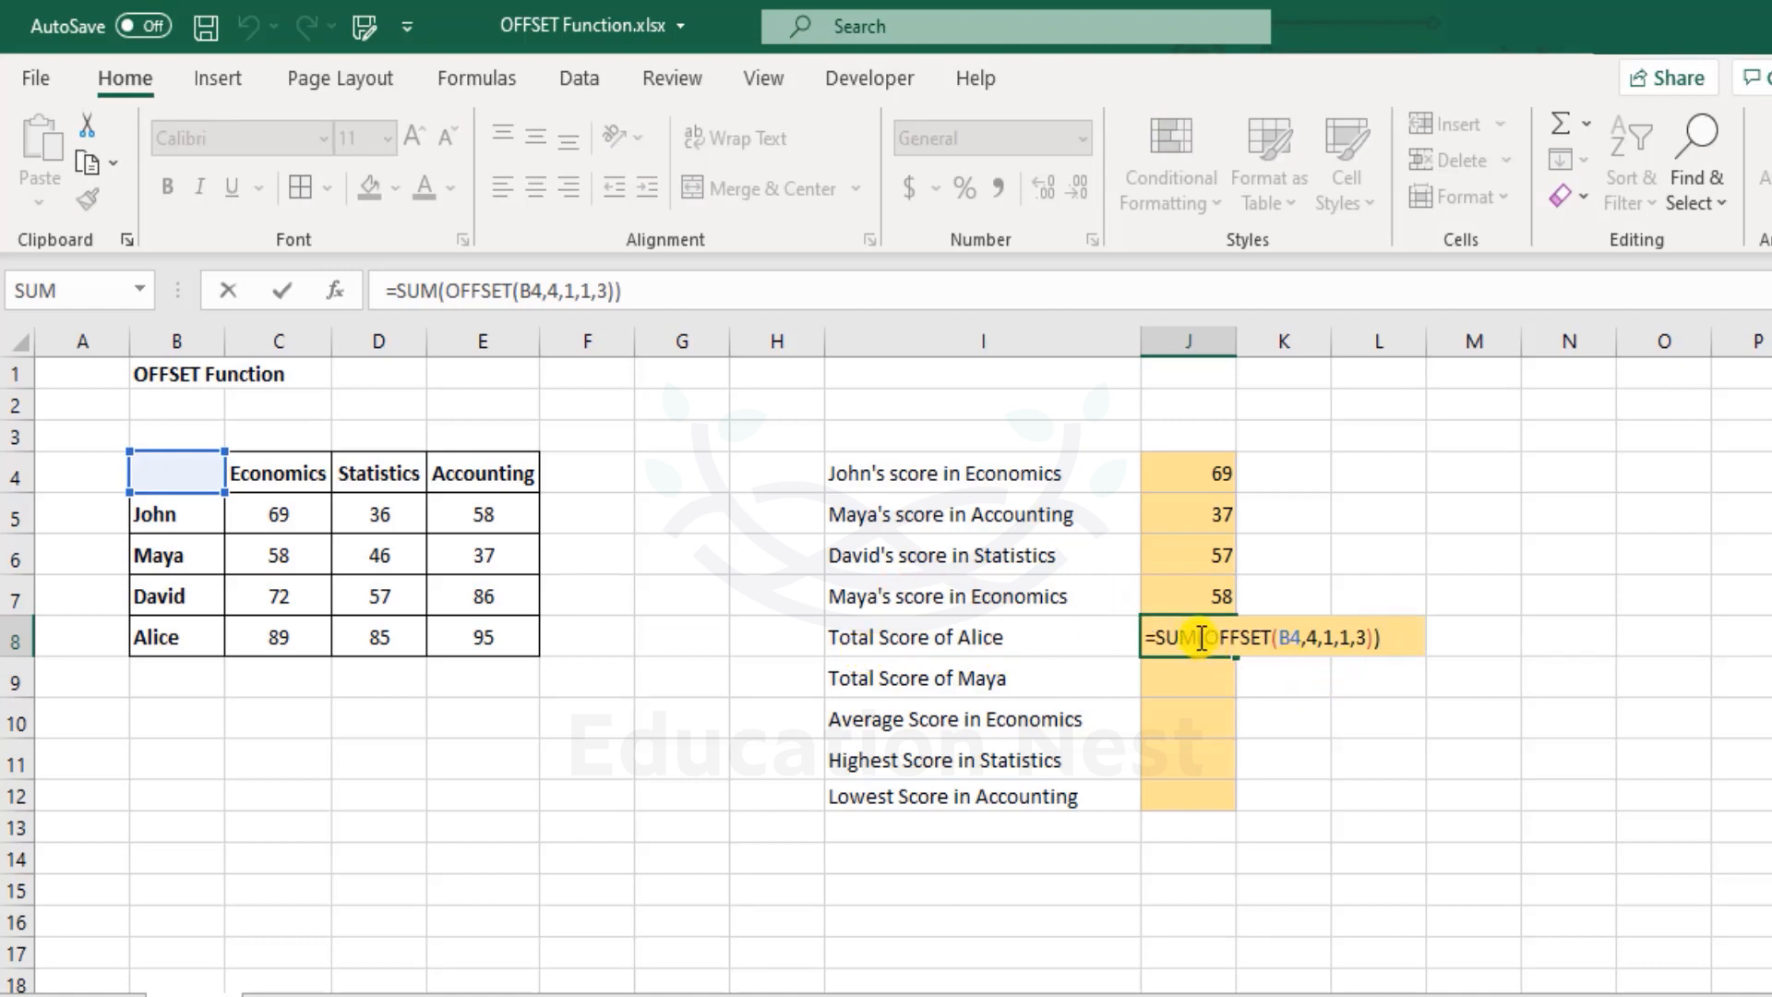
pyautogui.moveTo(1205, 637); pyautogui.dragTo(1265, 637)
pyautogui.moveTo(1375, 637); pyautogui.dragTo(1374, 637)
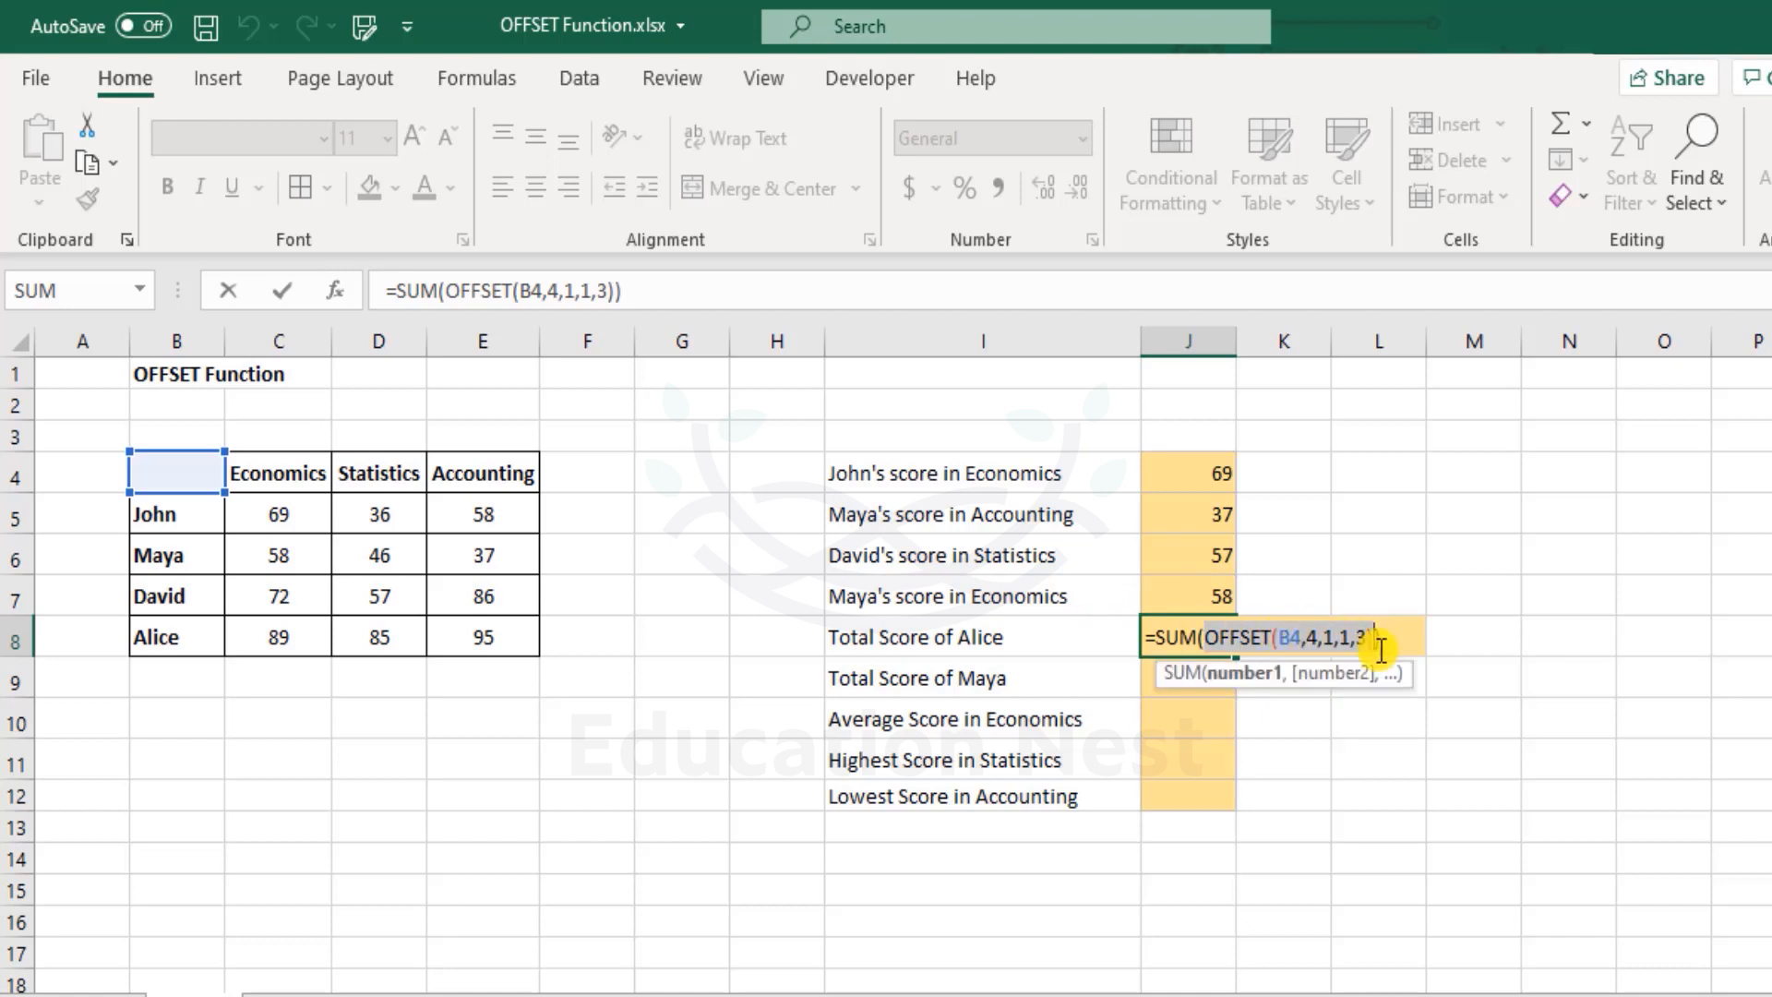
pyautogui.press('Escape')
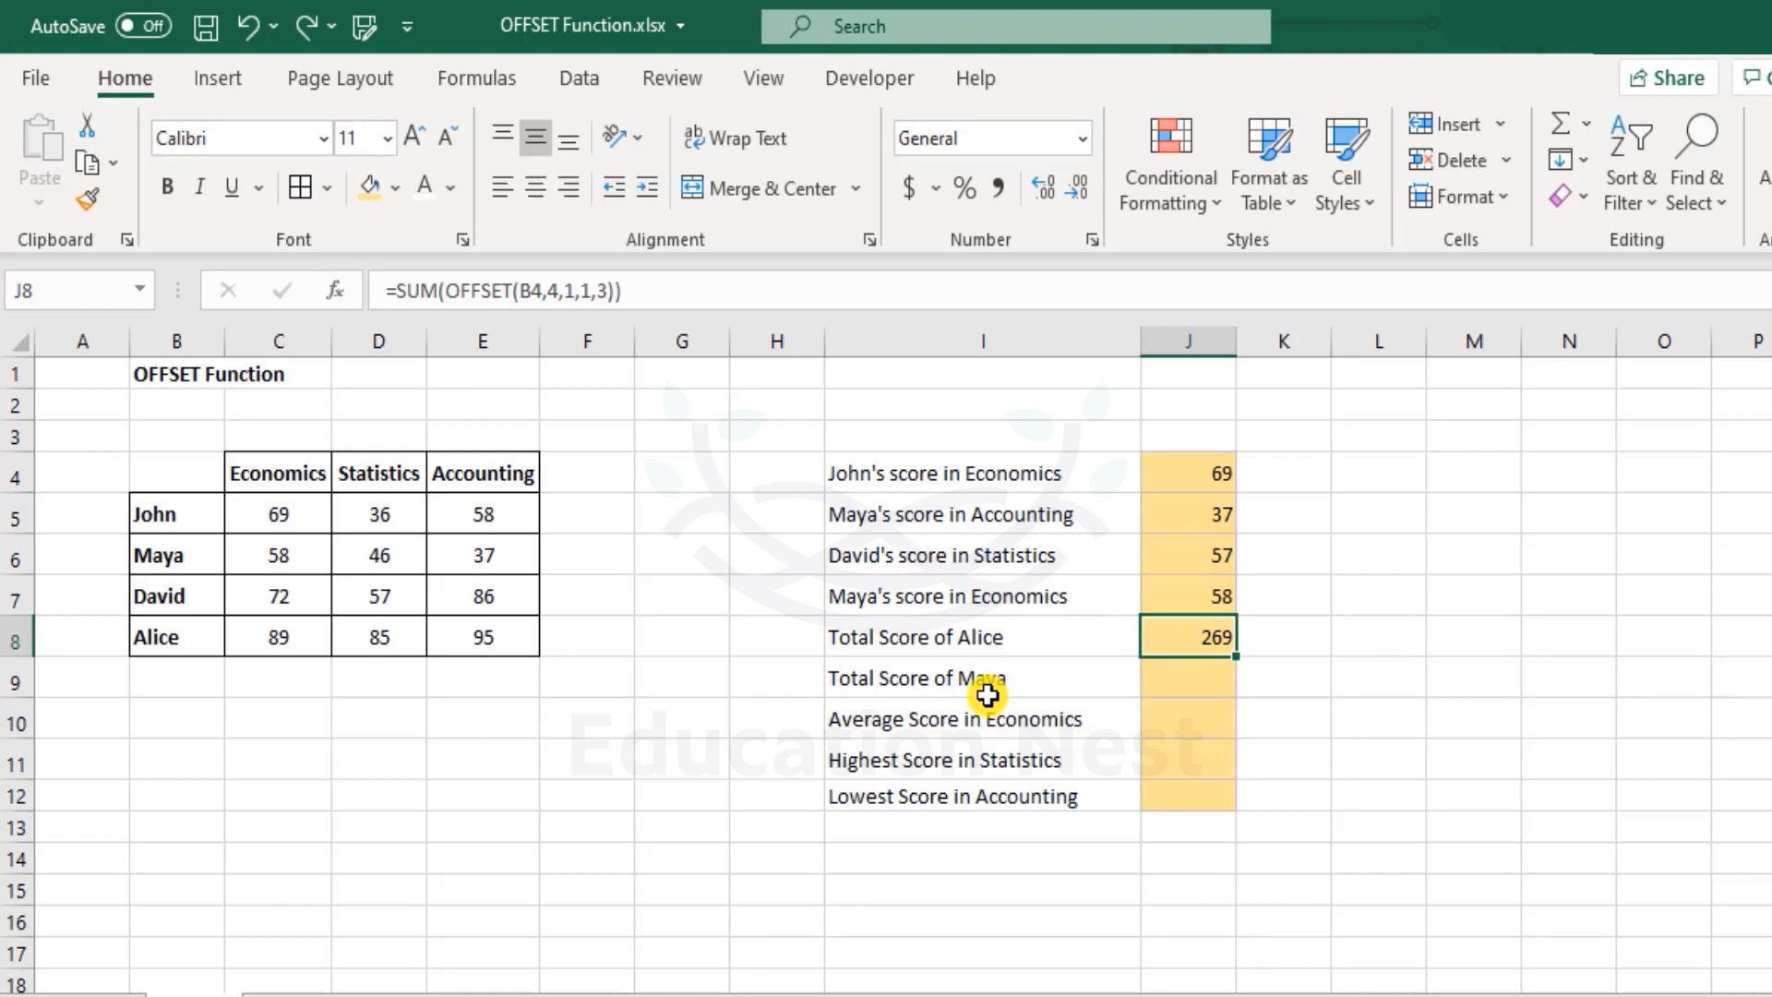
# Compare the single-cell OFFSET formulas in J4:J7 with the range-based total in J8 and their source scores in the table
pyautogui.click(266, 641)
pyautogui.moveTo(266, 642); pyautogui.dragTo(487, 641)
pyautogui.moveTo(1230, 467); pyautogui.dragTo(1220, 602)
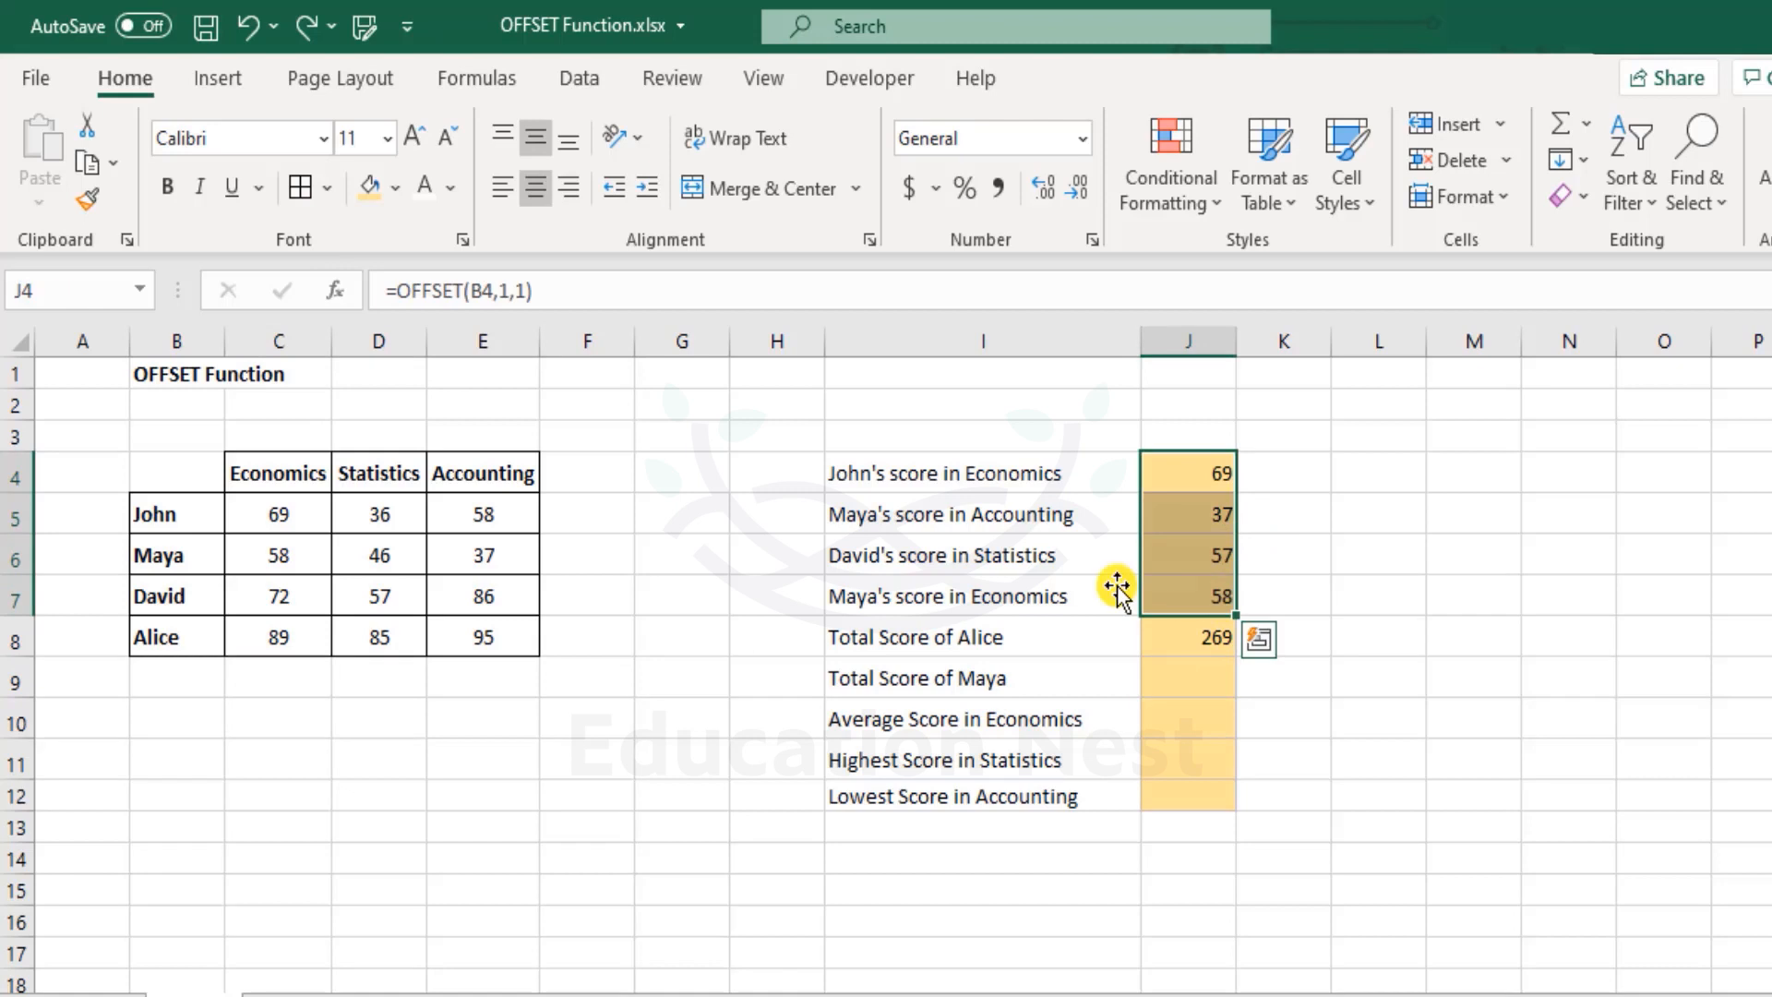
pyautogui.click(306, 522)
pyautogui.click(1223, 467)
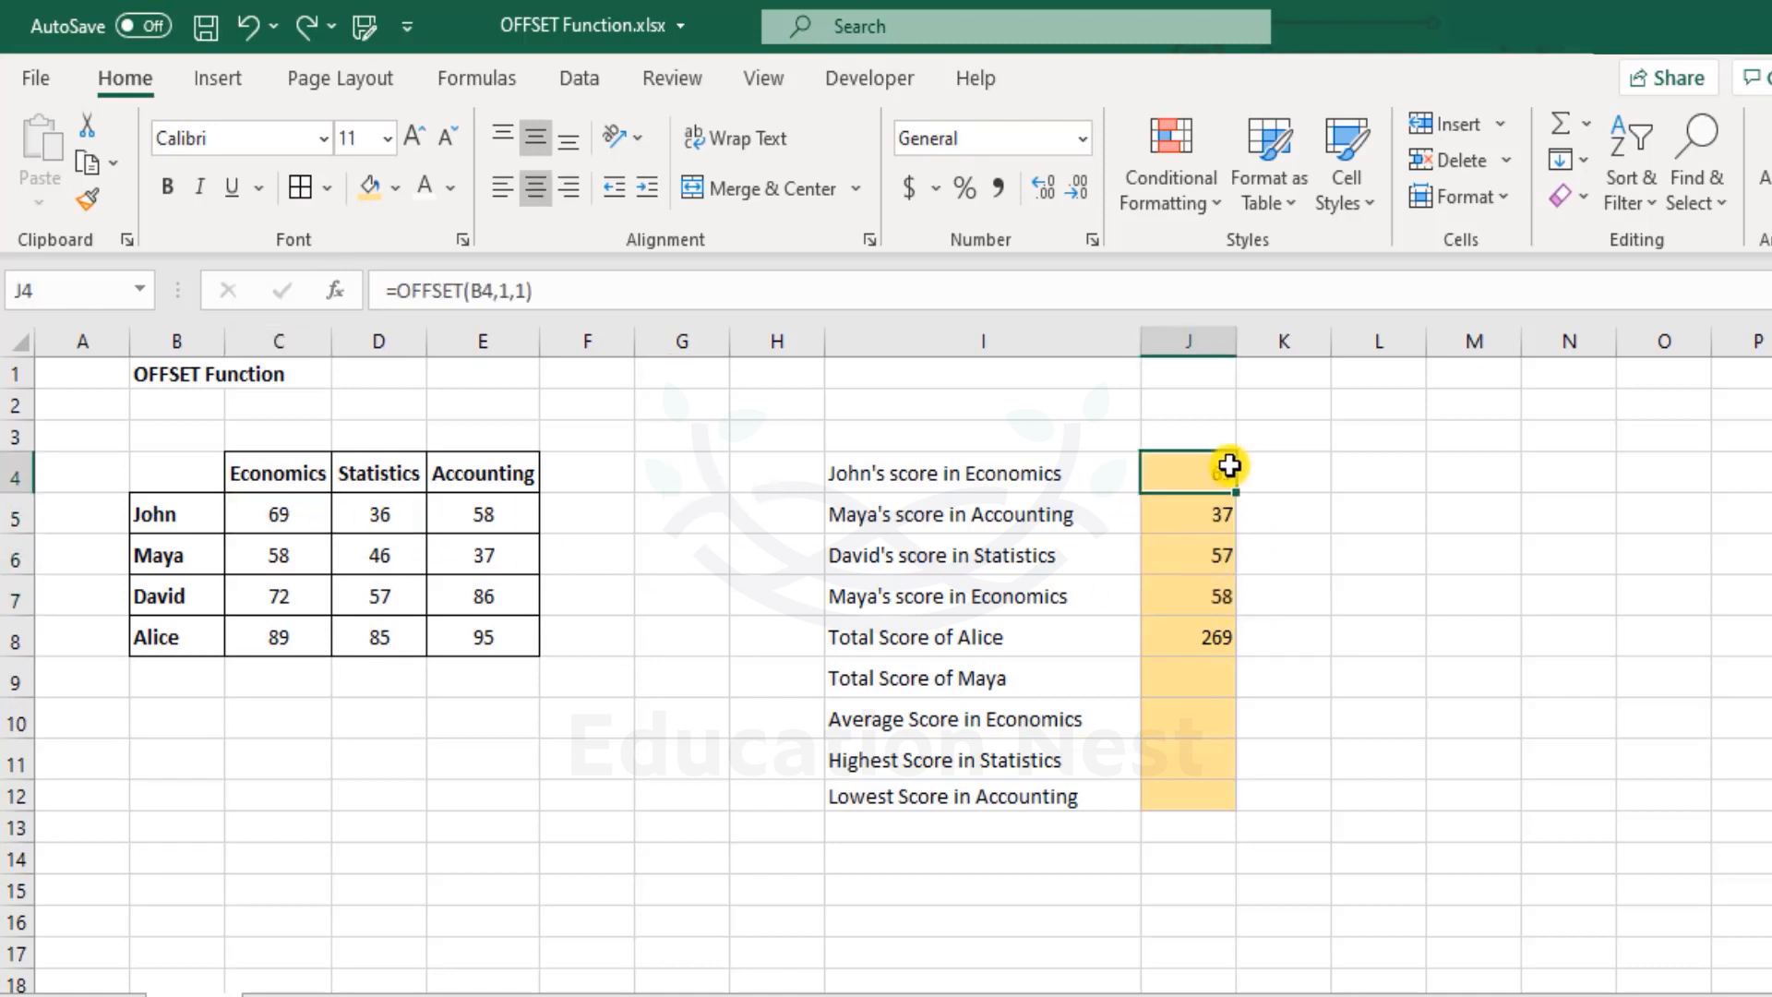
pyautogui.click(1215, 637)
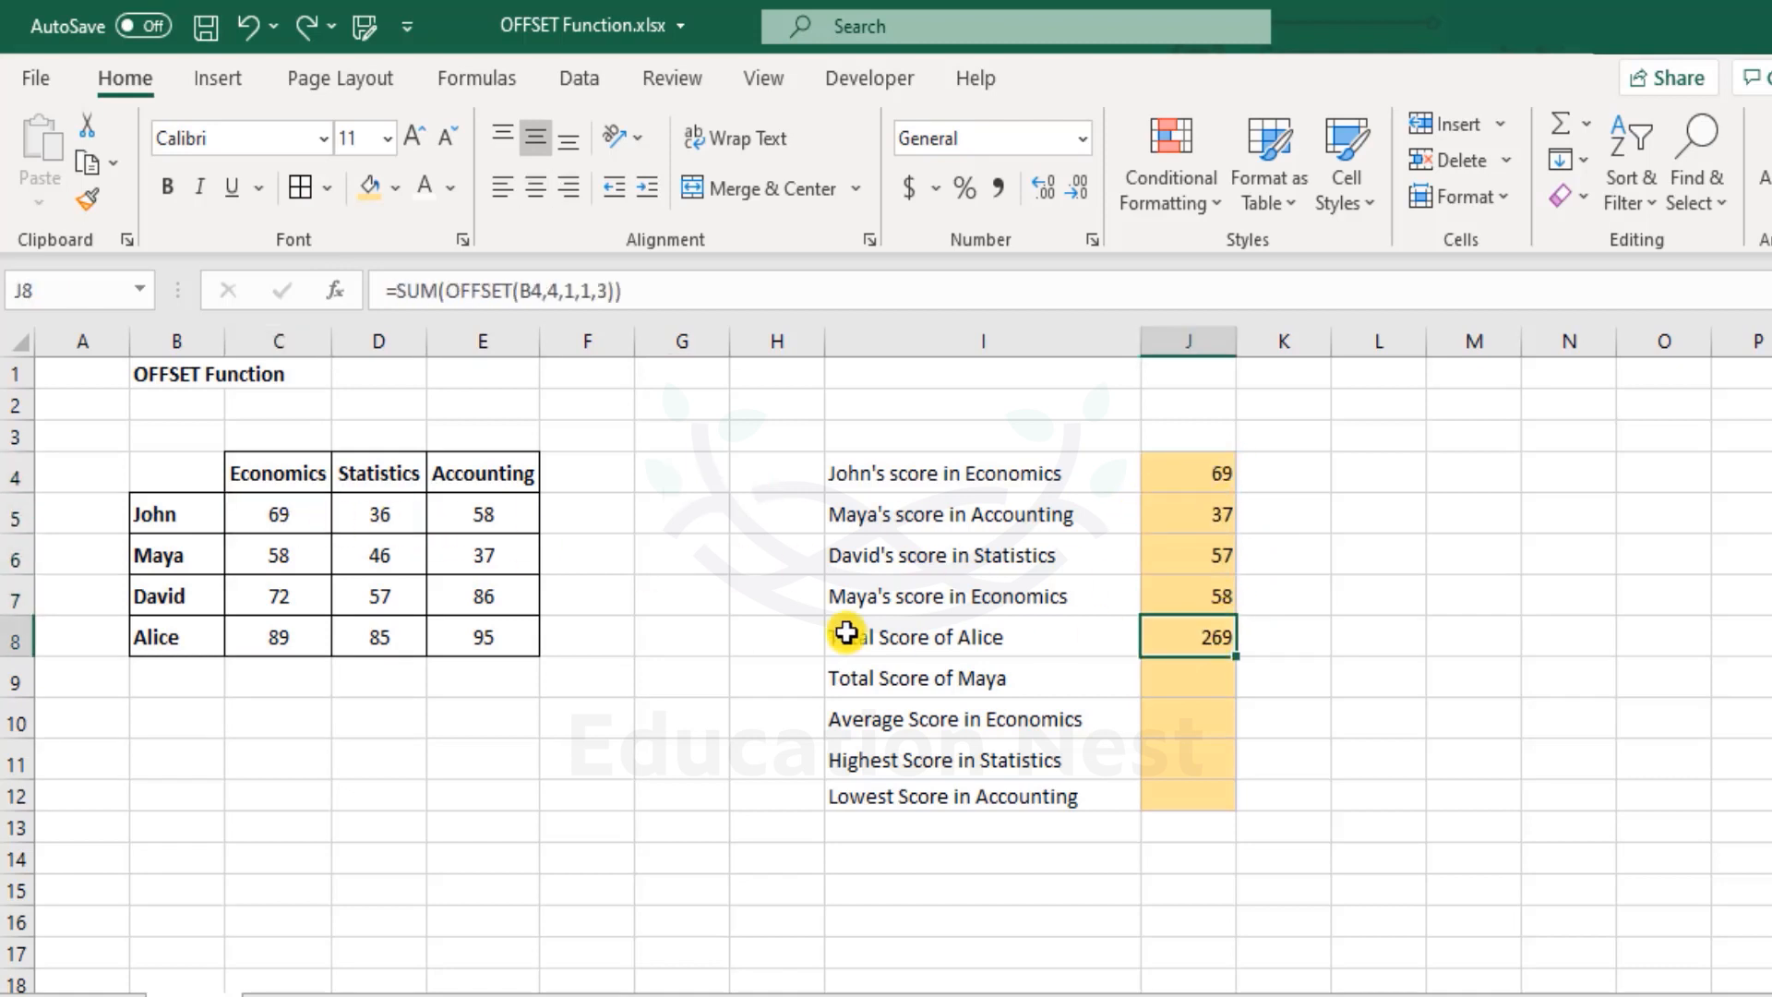
pyautogui.click(281, 643)
pyautogui.moveTo(281, 643); pyautogui.dragTo(489, 646)
pyautogui.click(375, 709)
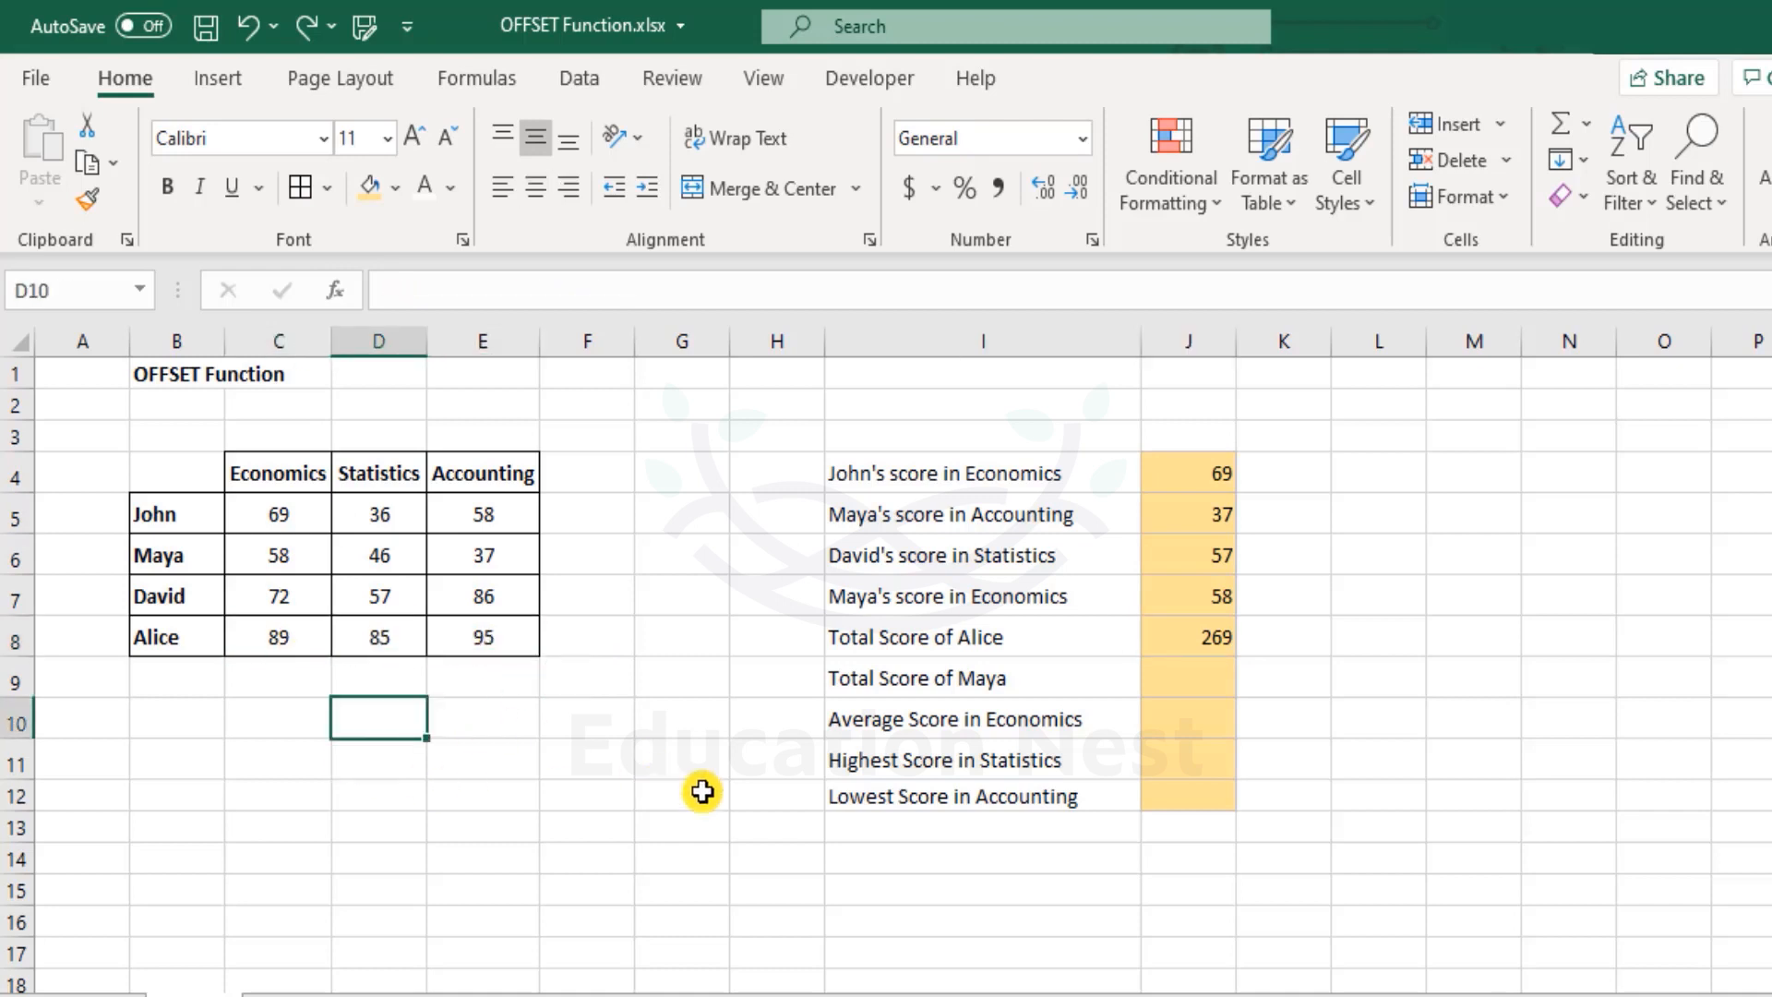
# Enter =C8:E8 in D10 to return the three scores as an array, inspect the spilled range, and undo the entry
pyautogui.write('=')
pyautogui.moveTo(272, 646); pyautogui.dragTo(469, 638)
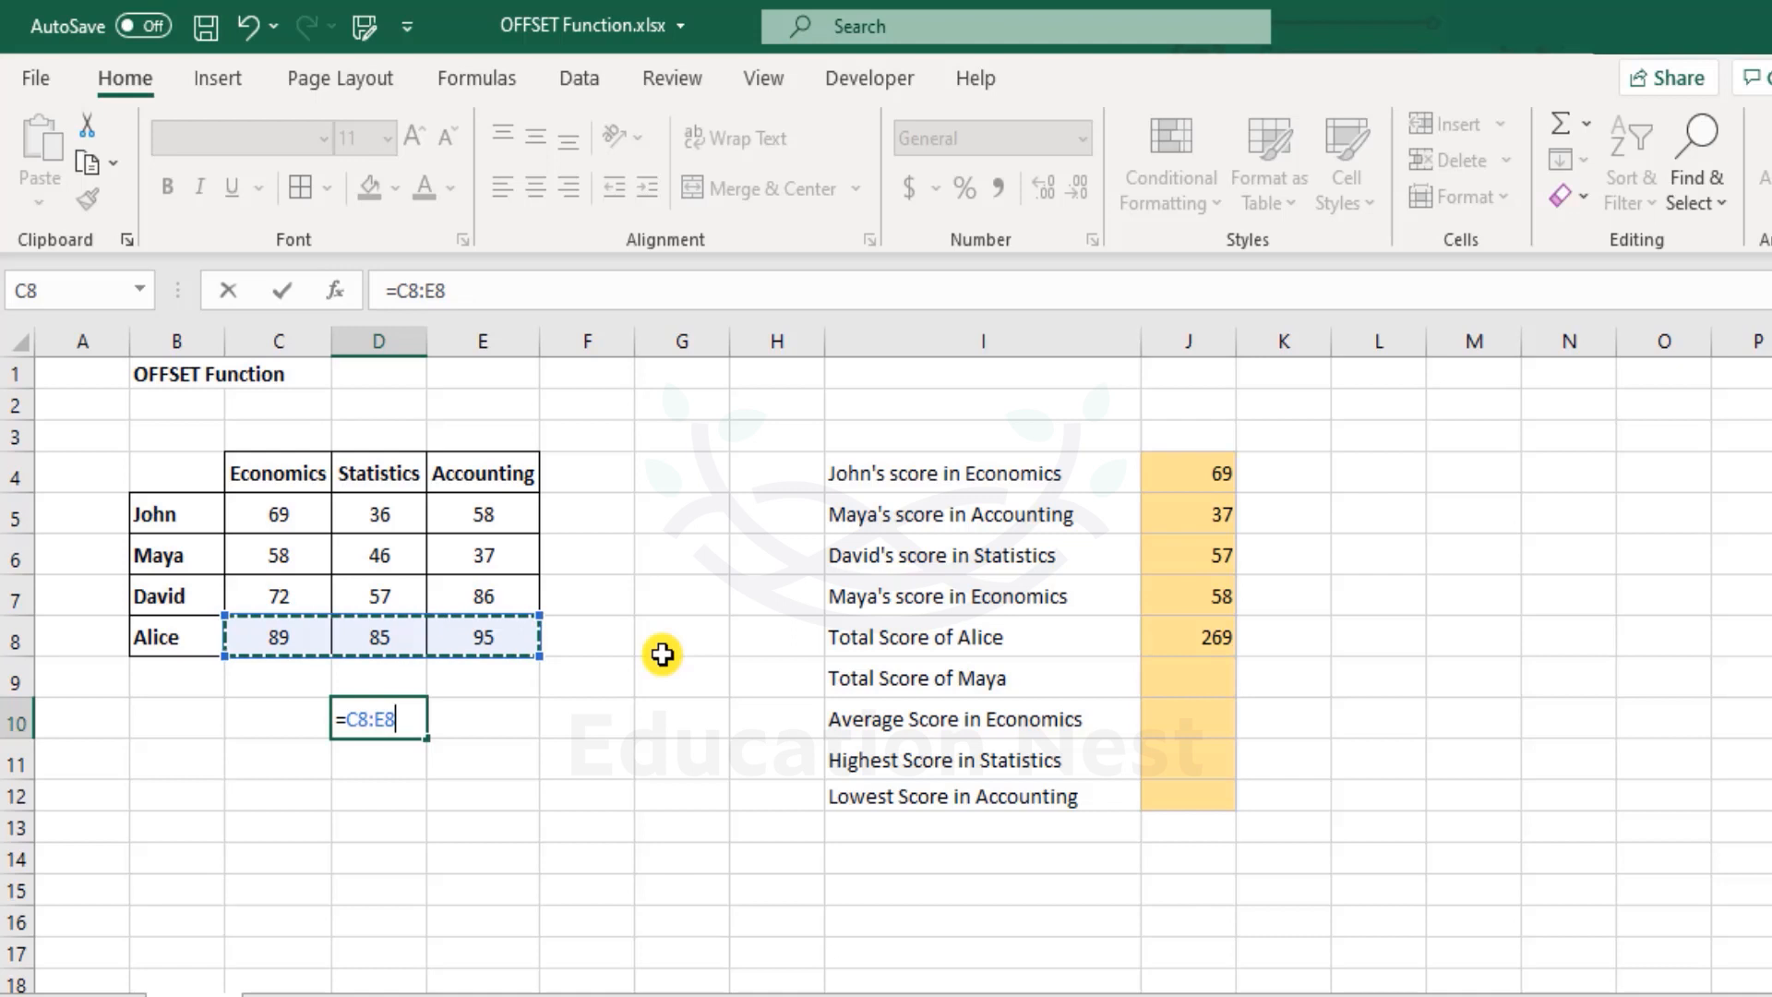
pyautogui.press('Return')
pyautogui.press('Up')
pyautogui.hotkey('shift', 'Right')
pyautogui.hotkey('shift', 'Right')
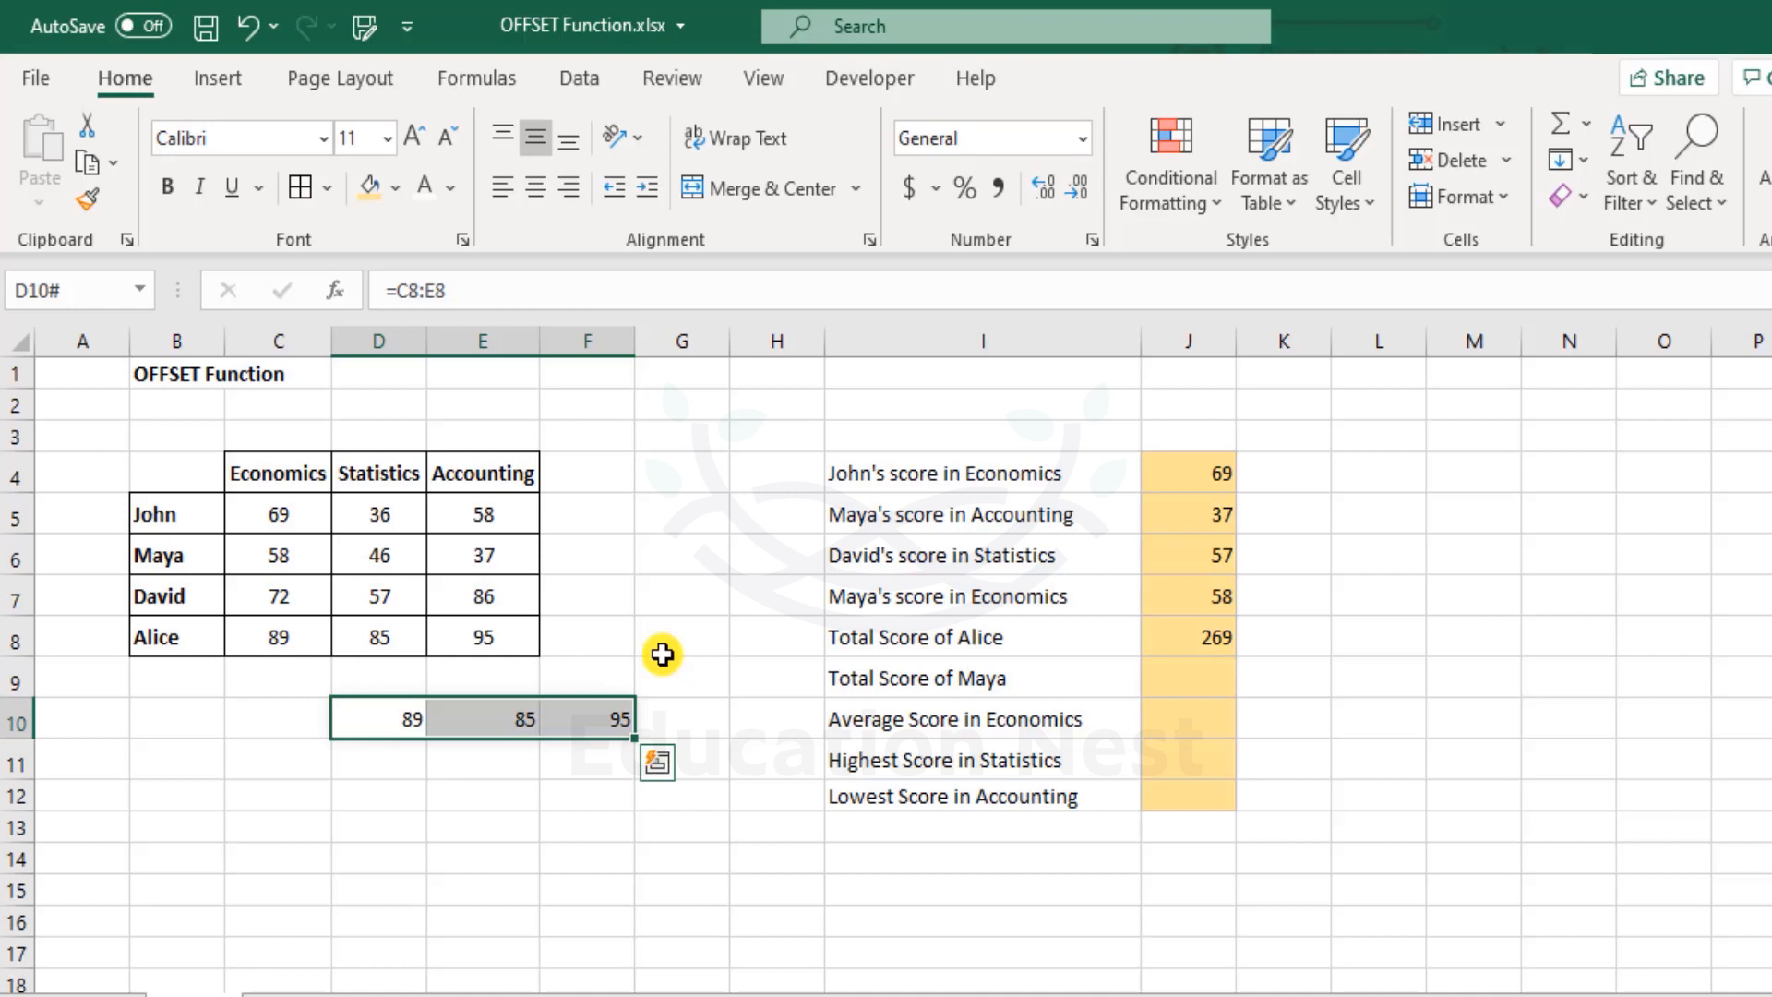
pyautogui.press('Left')
pyautogui.press('Right')
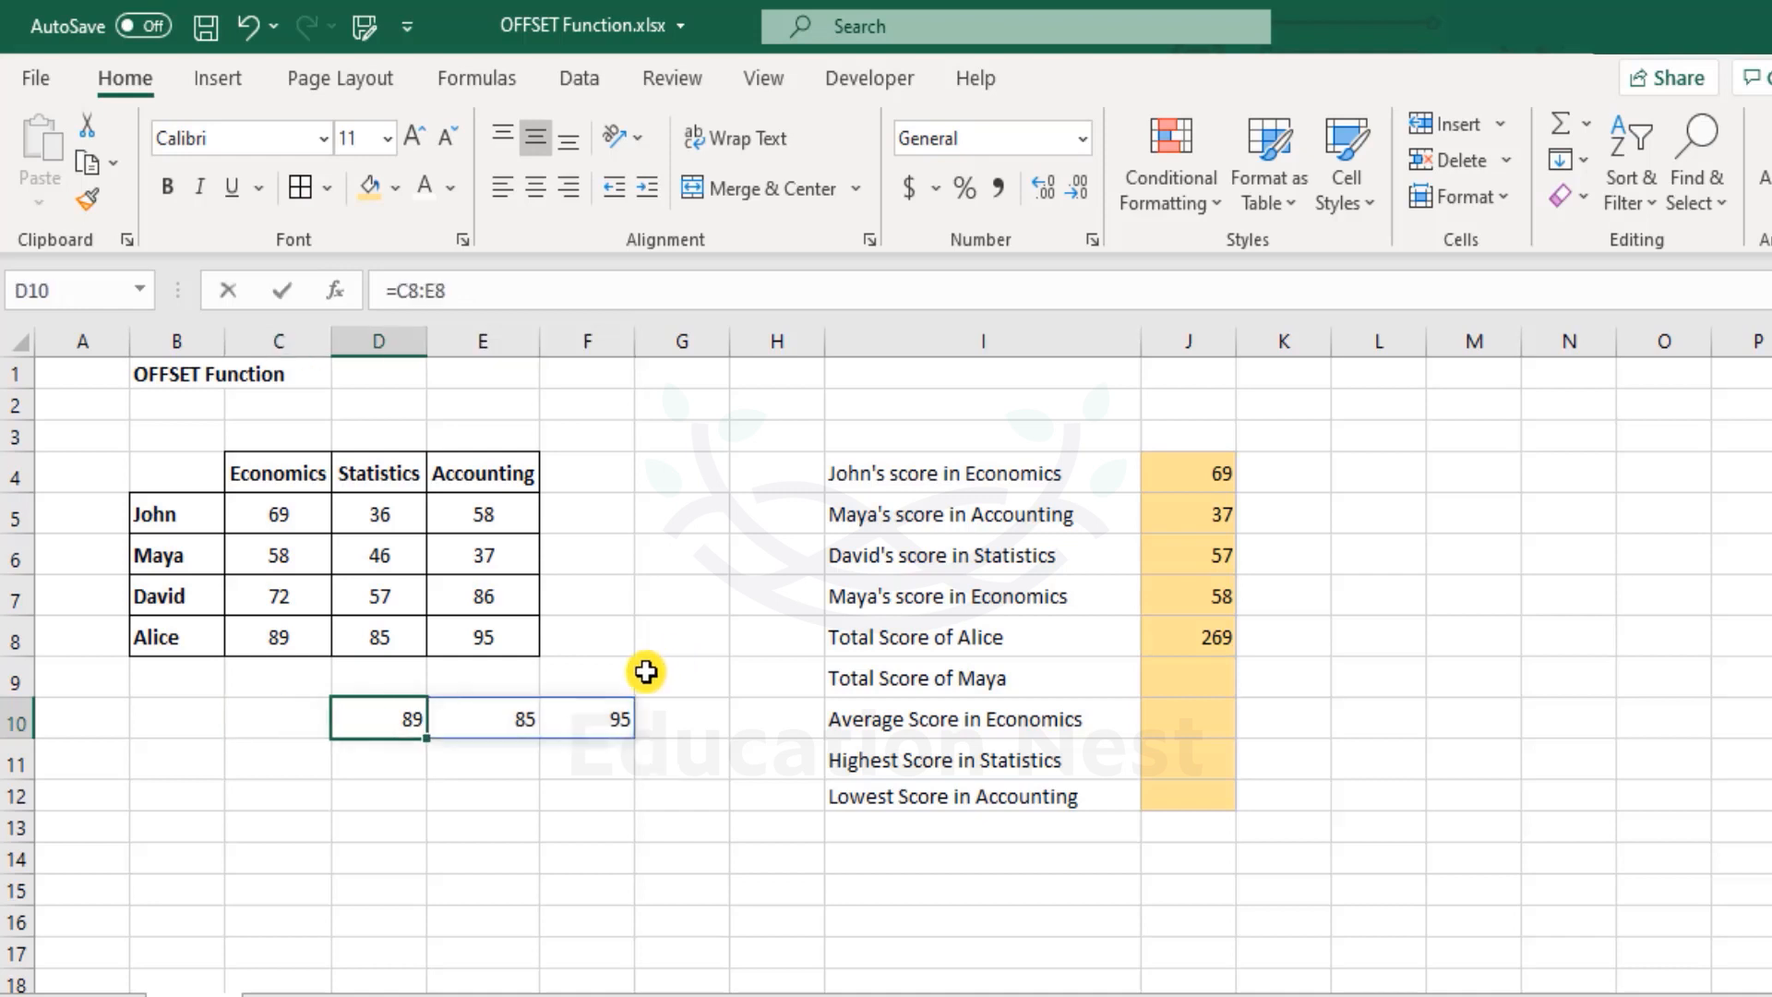
pyautogui.press('F2')
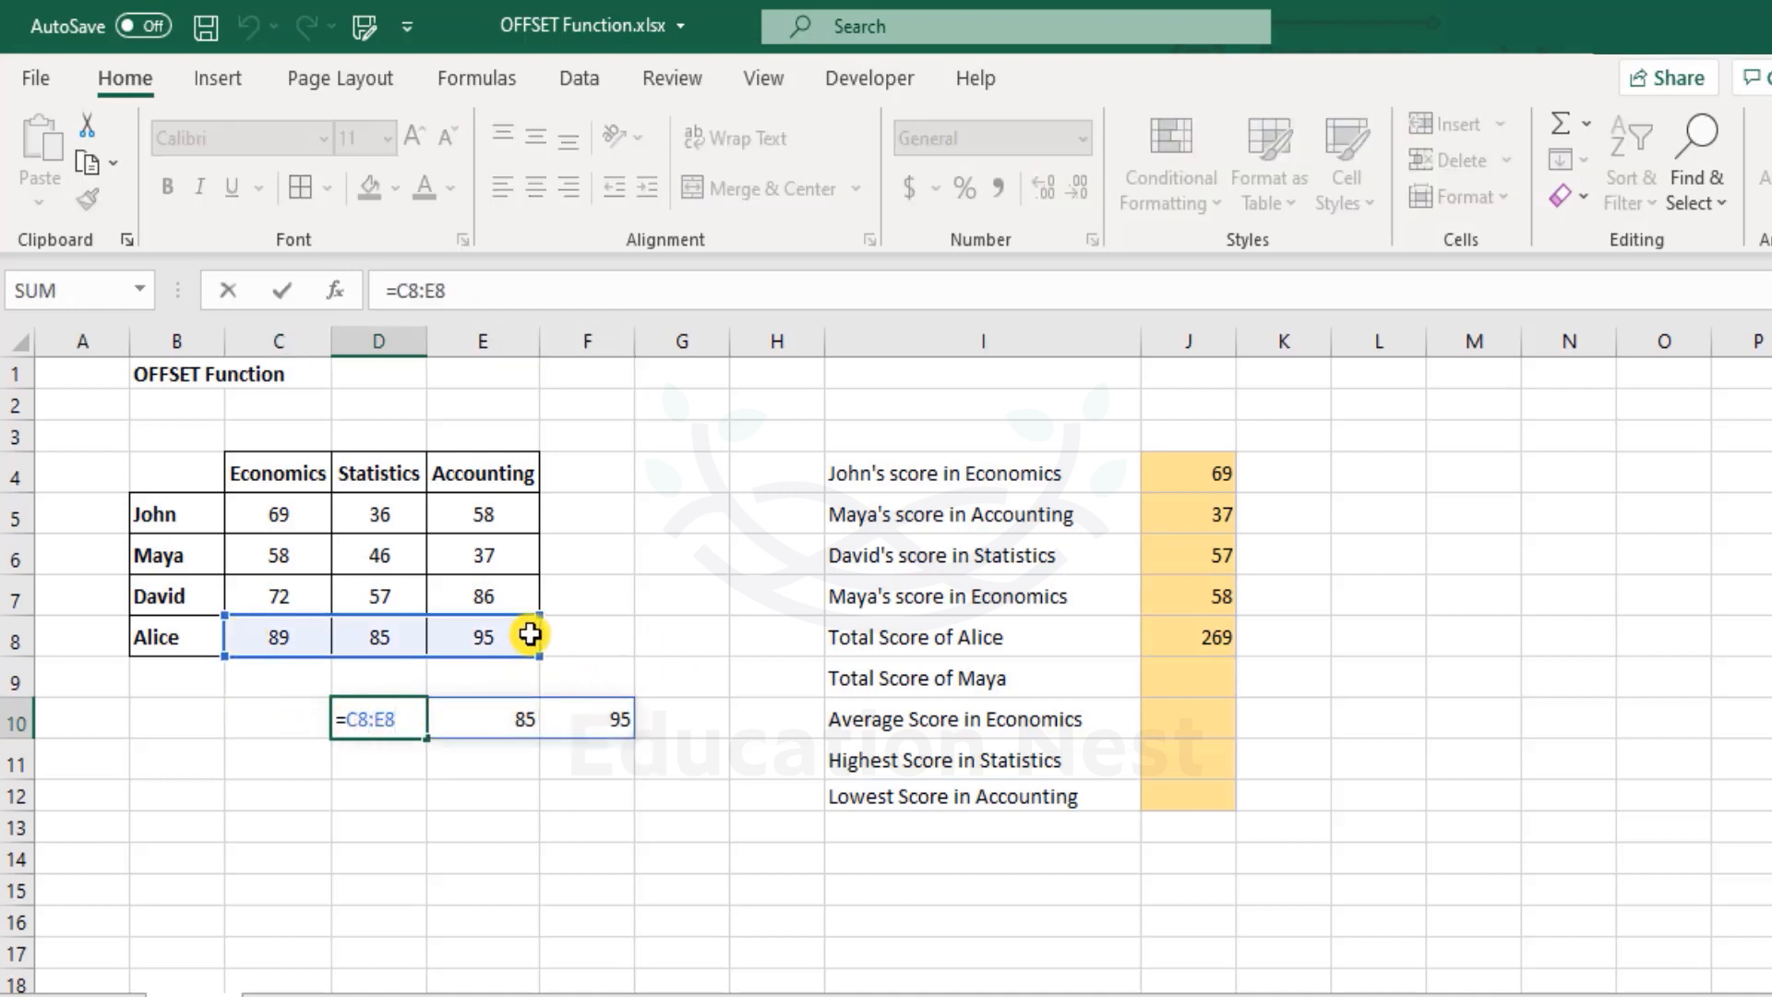
pyautogui.hotkey('ctrl', 'Return')
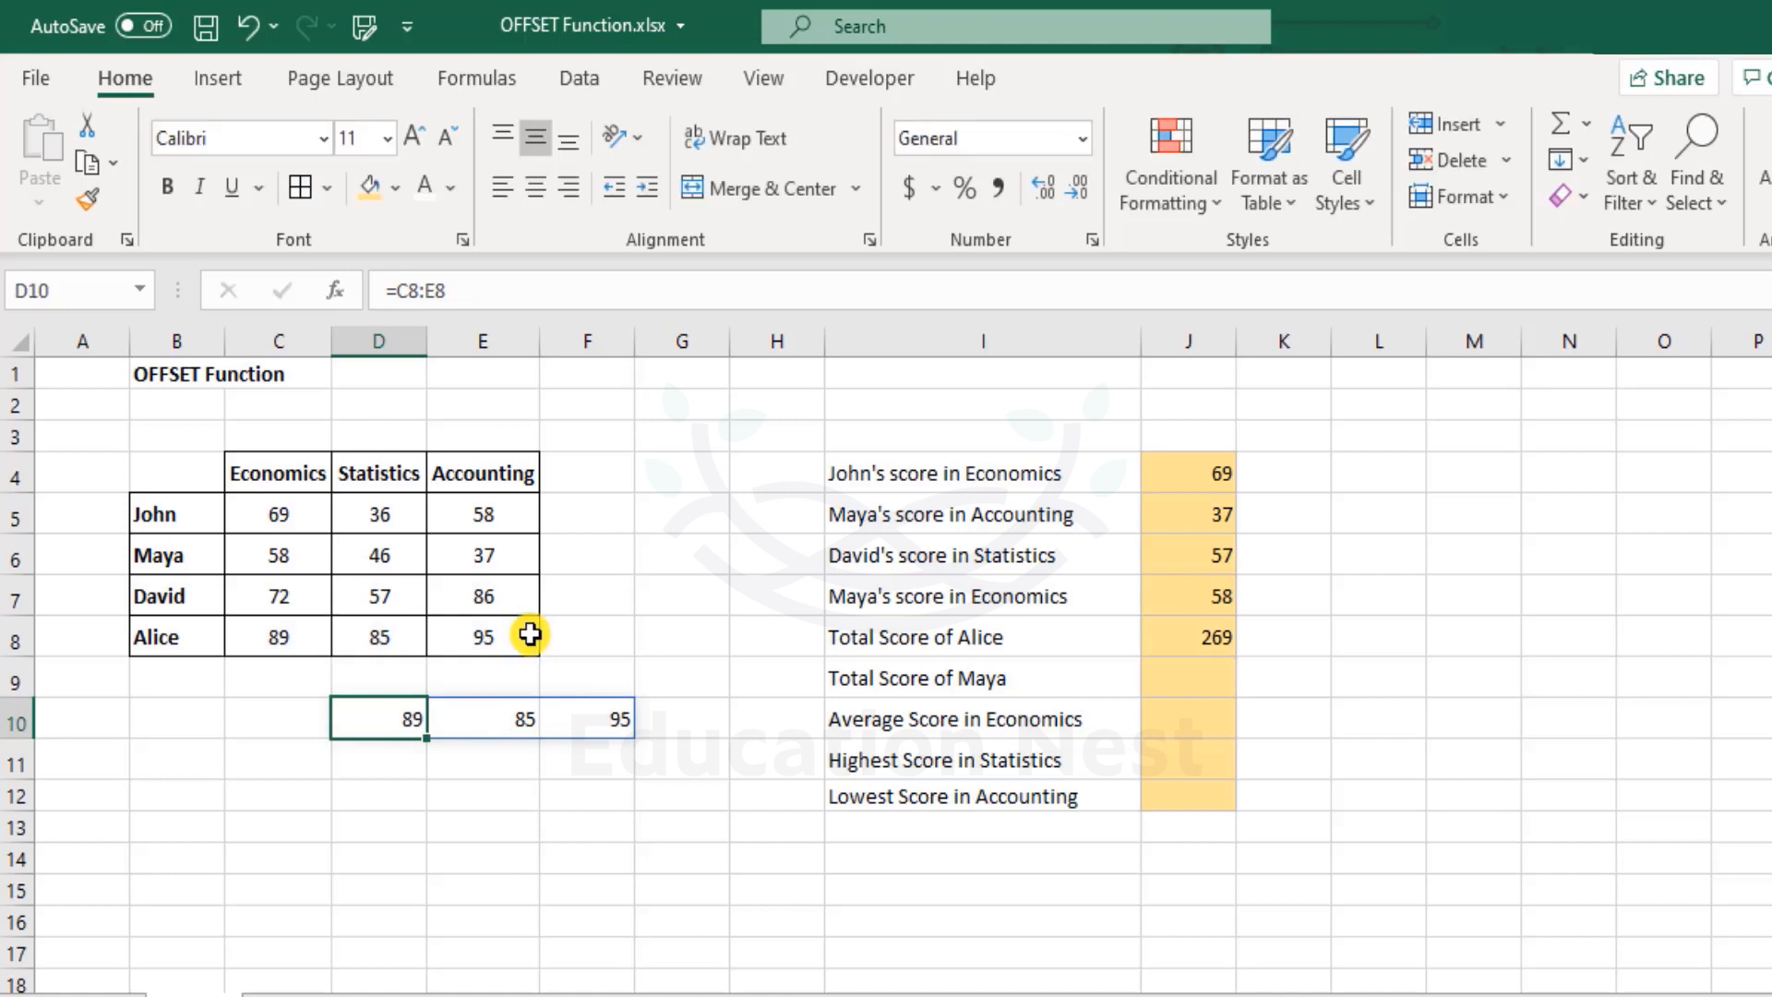
pyautogui.hotkey('ctrl', 'z')
# Compare the scores in C8:E8 with the OFFSET part nested in the J8 formula, leaving the formula as it is
pyautogui.moveTo(258, 628); pyautogui.dragTo(478, 621)
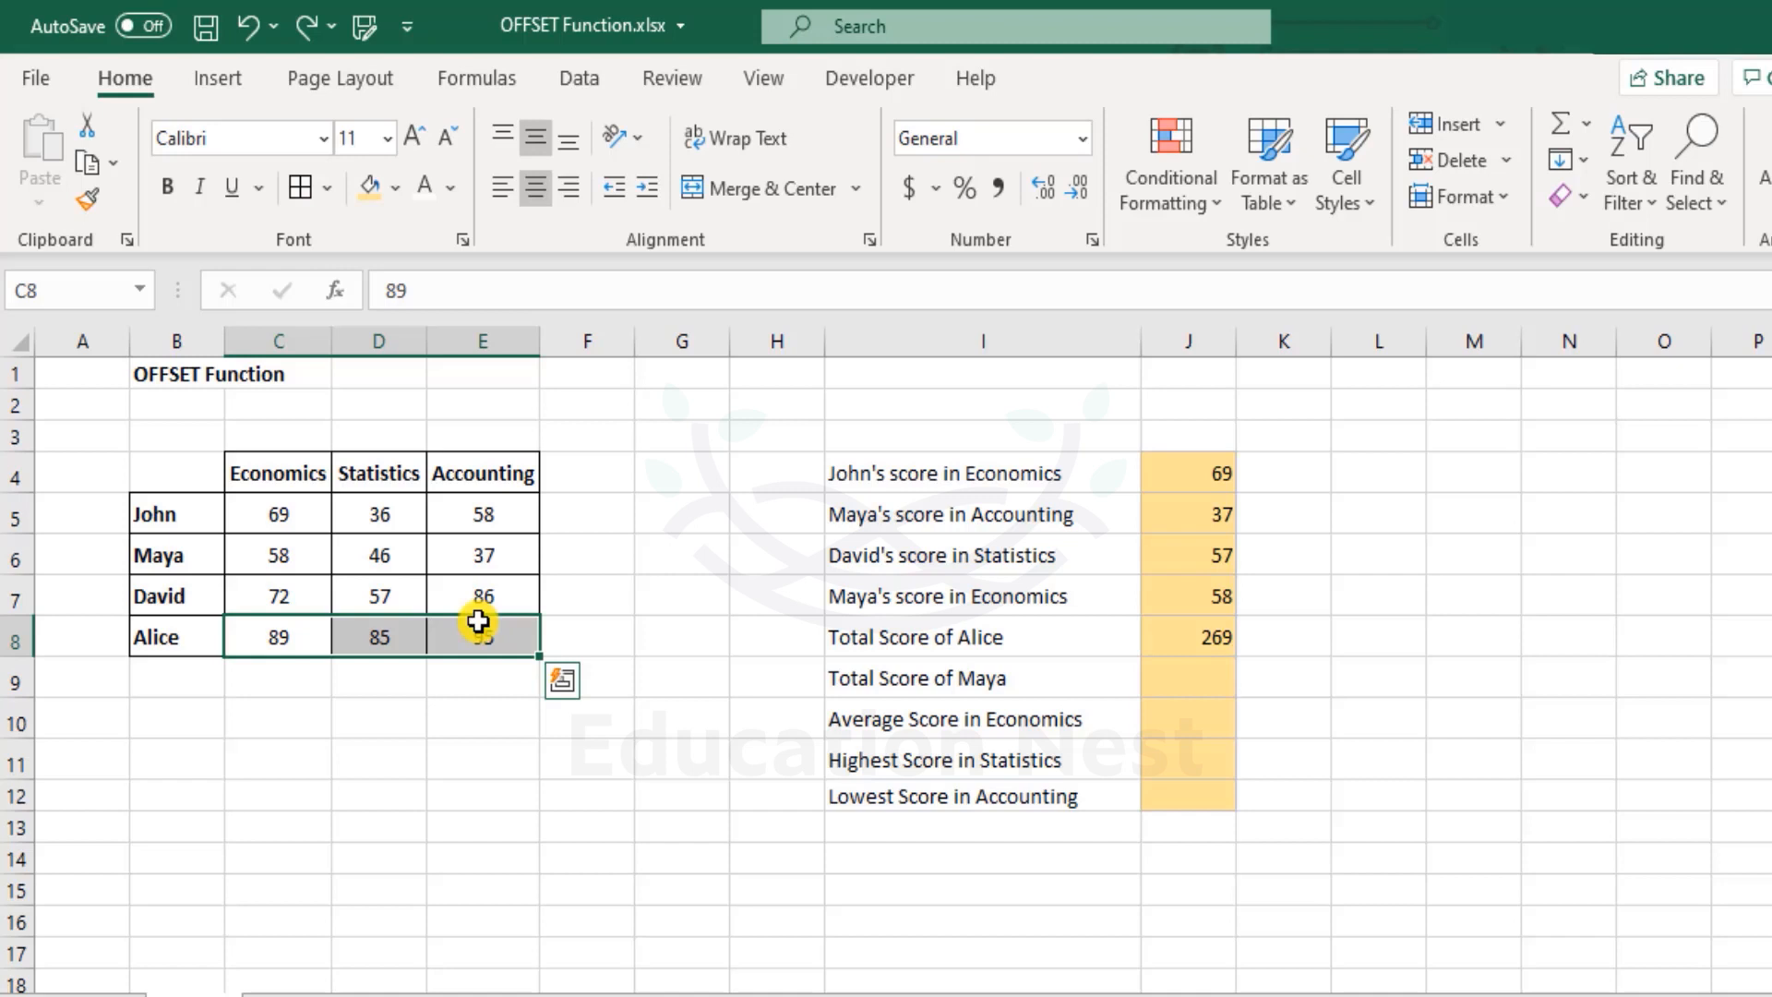
pyautogui.doubleClick(1205, 637)
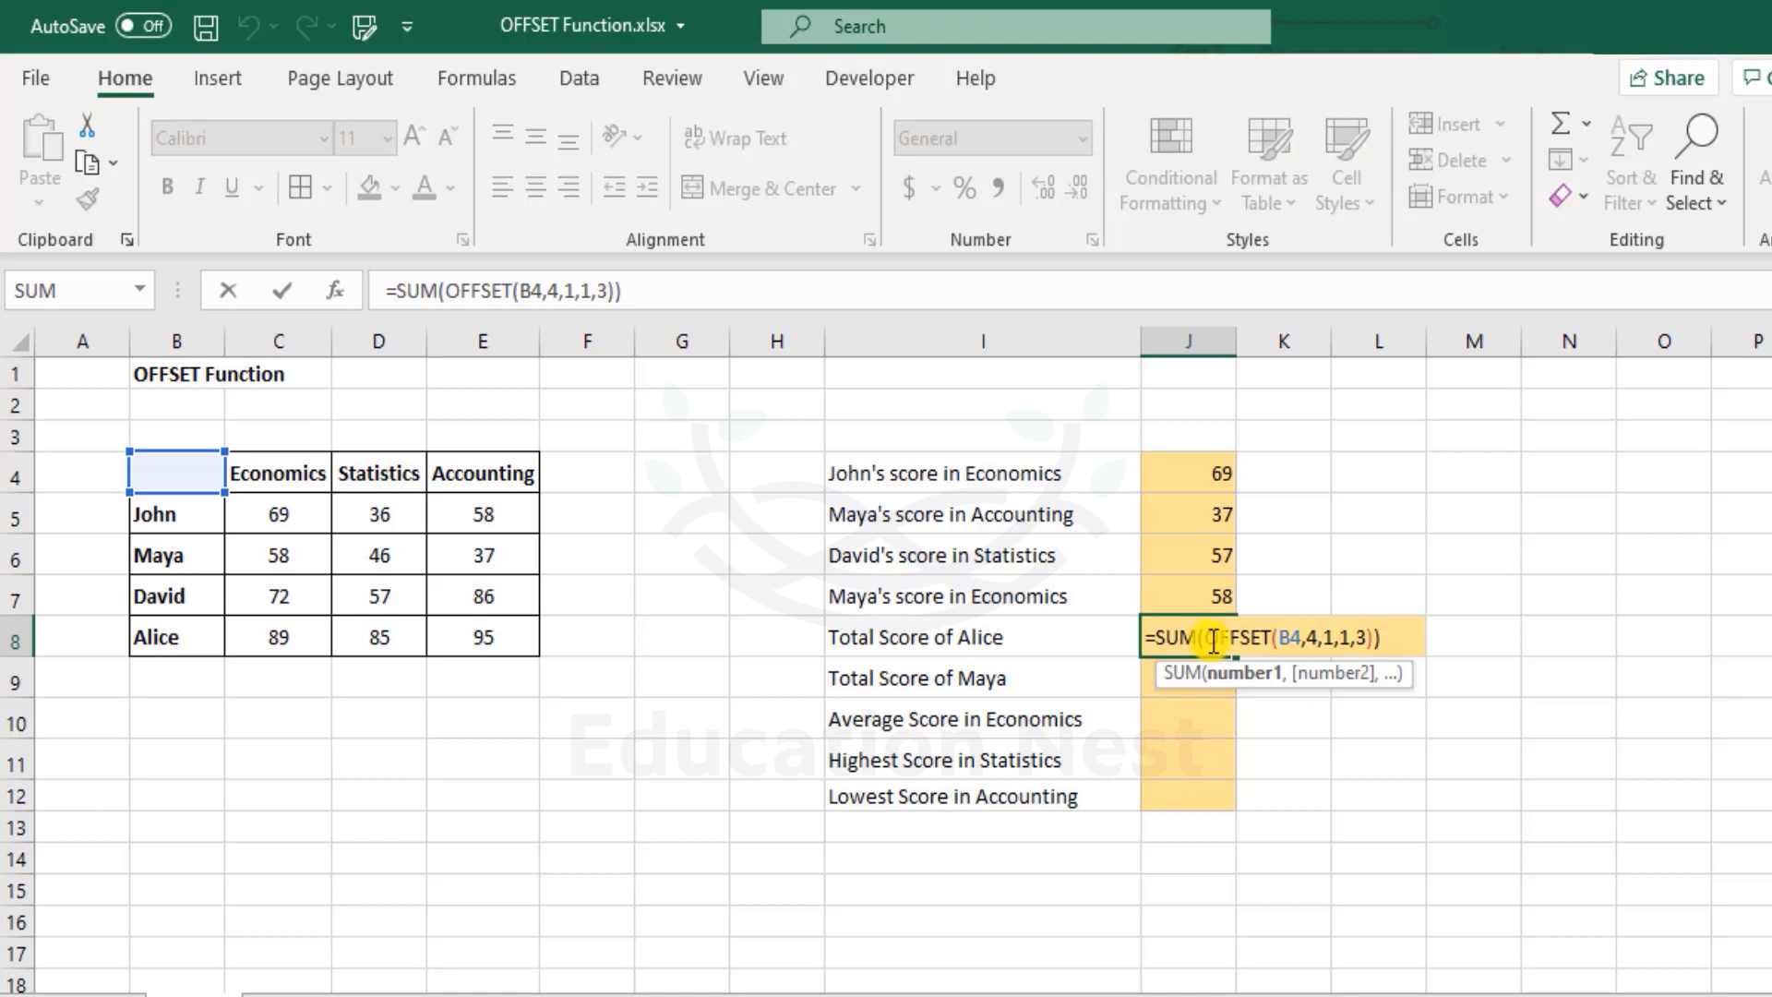
pyautogui.moveTo(1204, 638); pyautogui.dragTo(1368, 640)
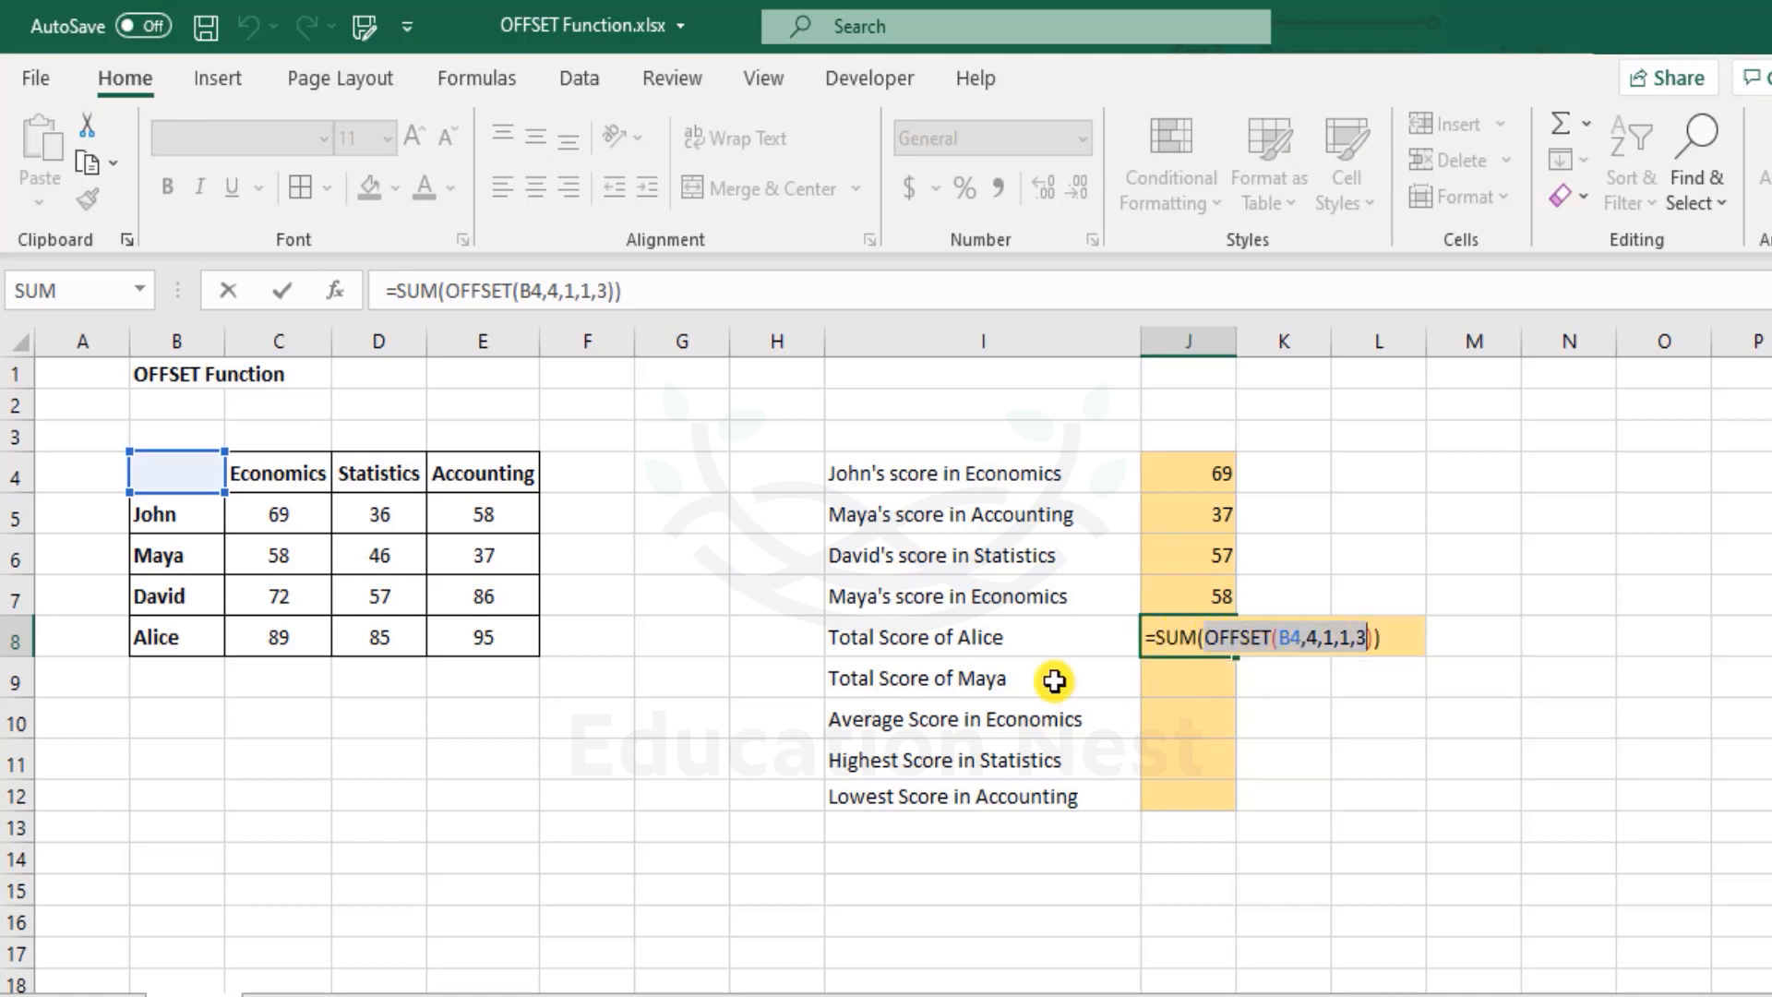
pyautogui.press('Escape')
# Draft =SUM(C8:E8) in D10, highlight its range argument for comparison with the nested OFFSET, and discard the draft
pyautogui.click(368, 710)
pyautogui.write('=SUM(')
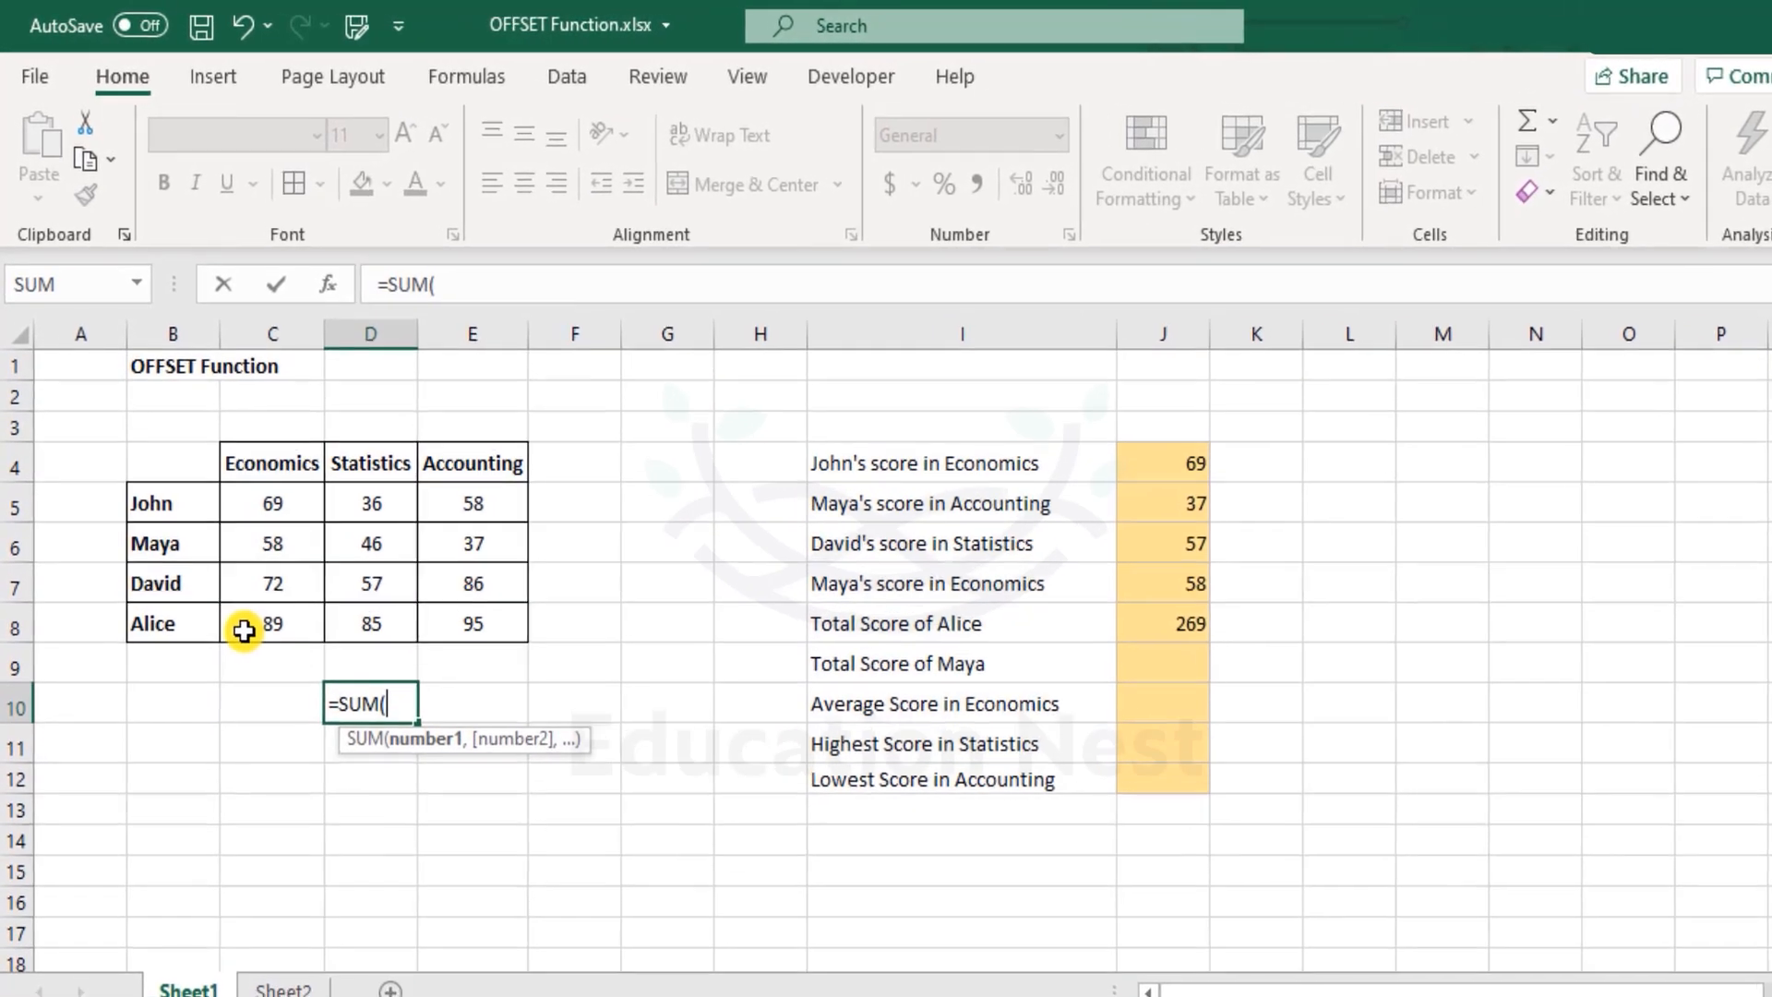
pyautogui.moveTo(255, 597); pyautogui.dragTo(442, 598)
pyautogui.write(')')
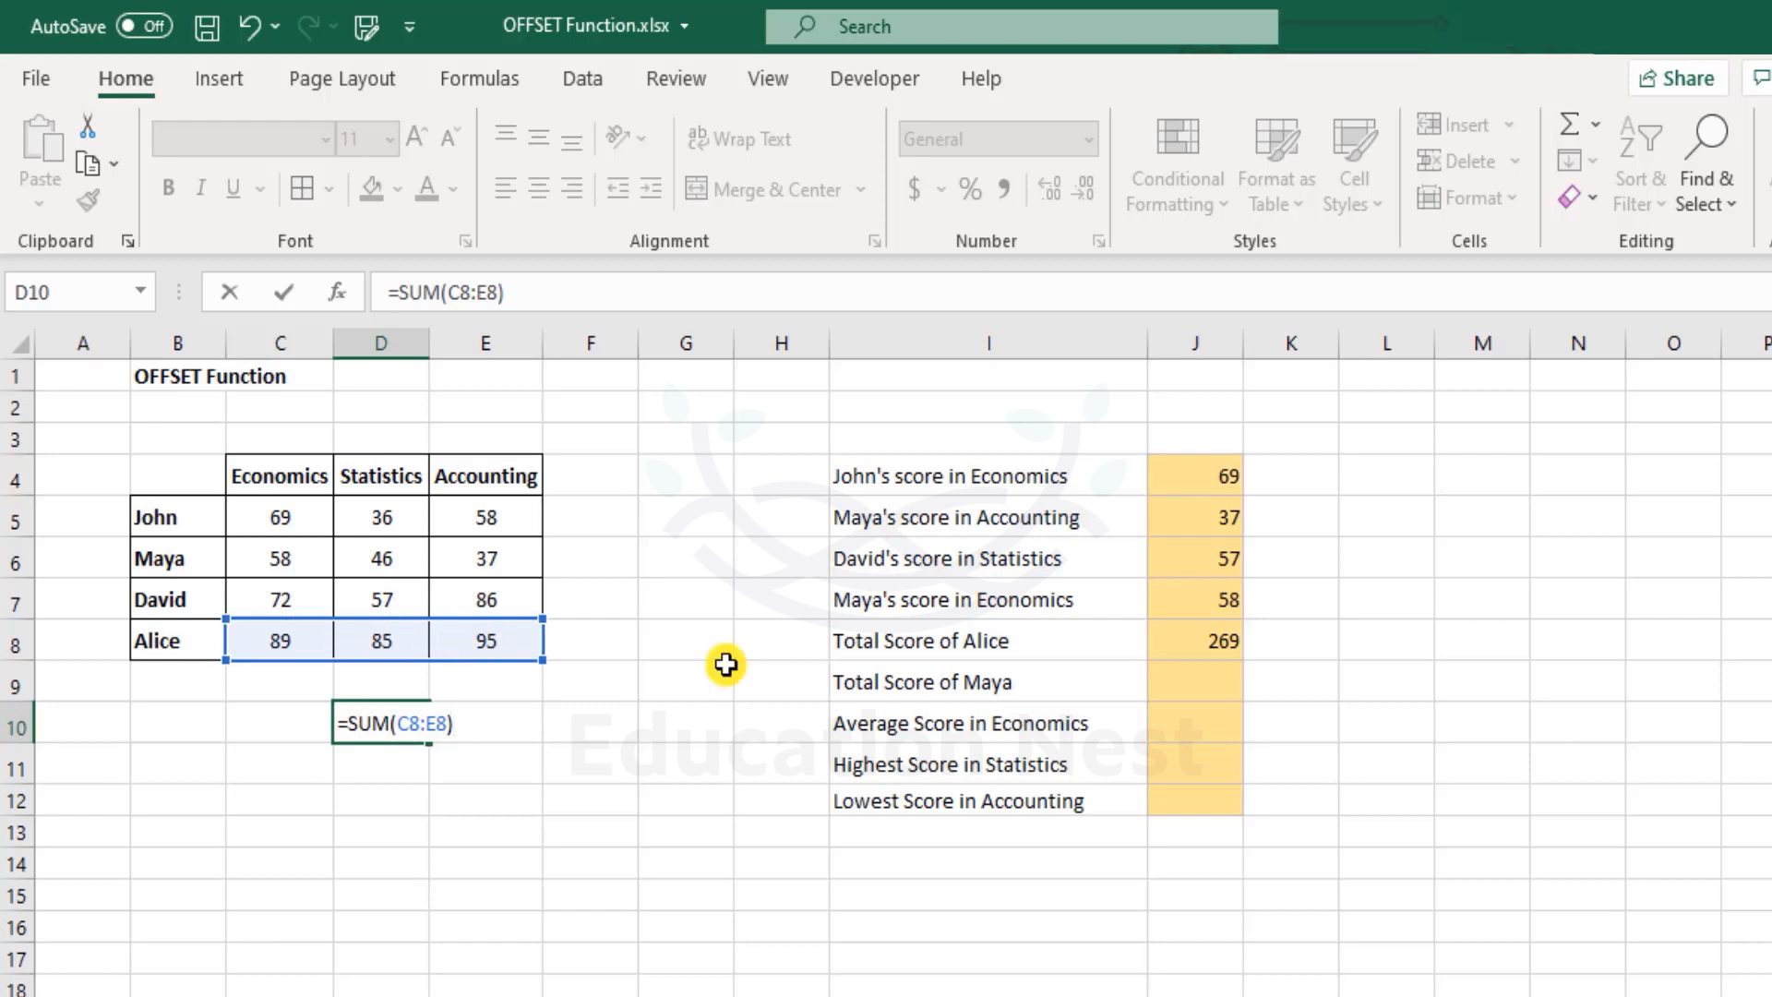
pyautogui.moveTo(397, 729); pyautogui.dragTo(449, 723)
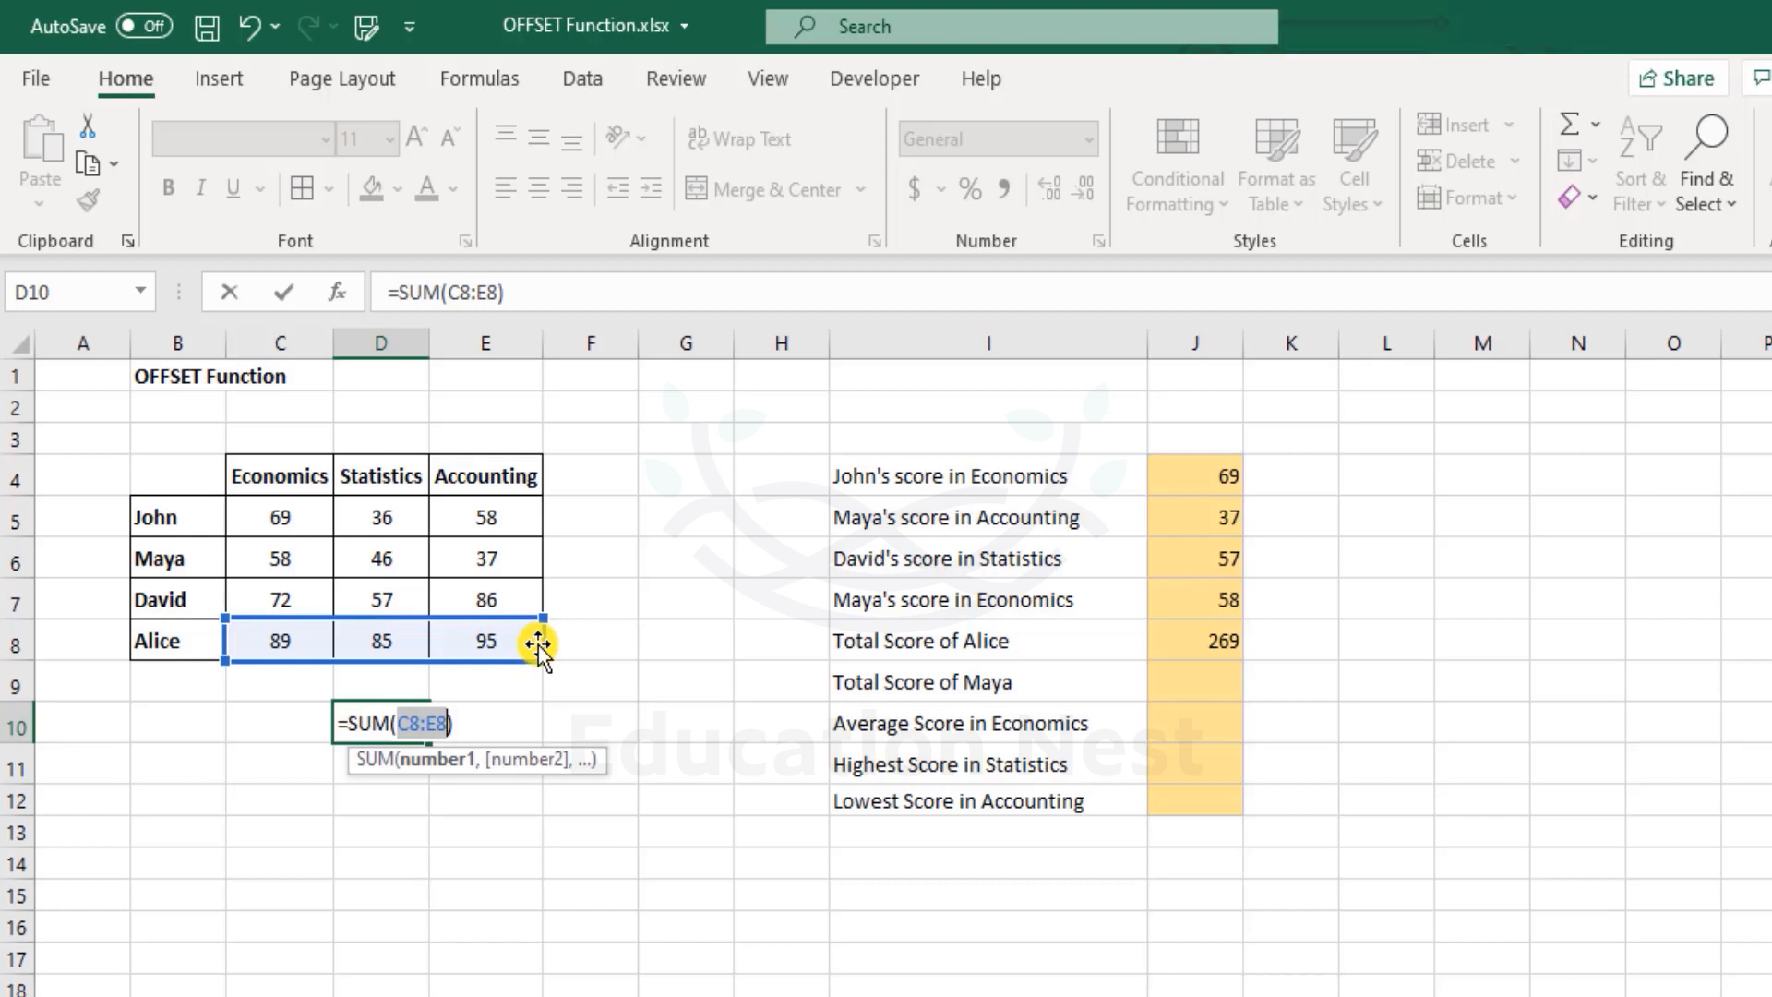
pyautogui.press('Escape')
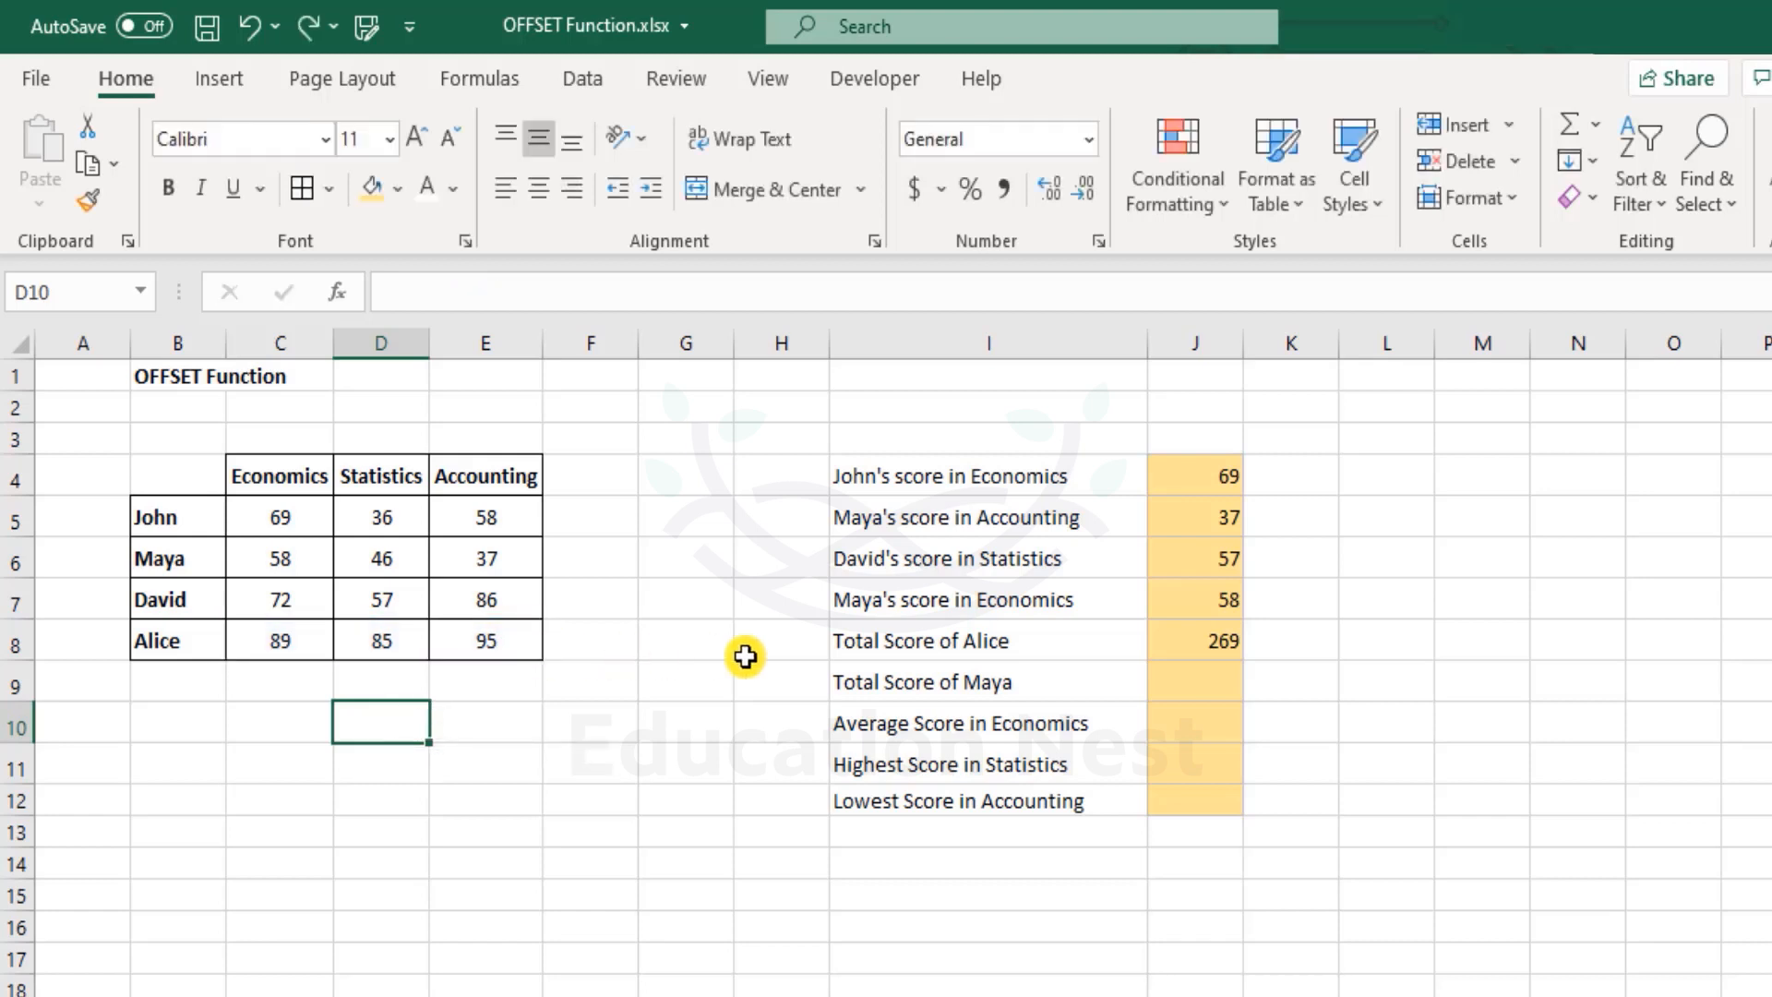
# Review the SUM and OFFSET formula in J8 and the empty answer cells J9:J12 without changing anything
pyautogui.doubleClick(1190, 637)
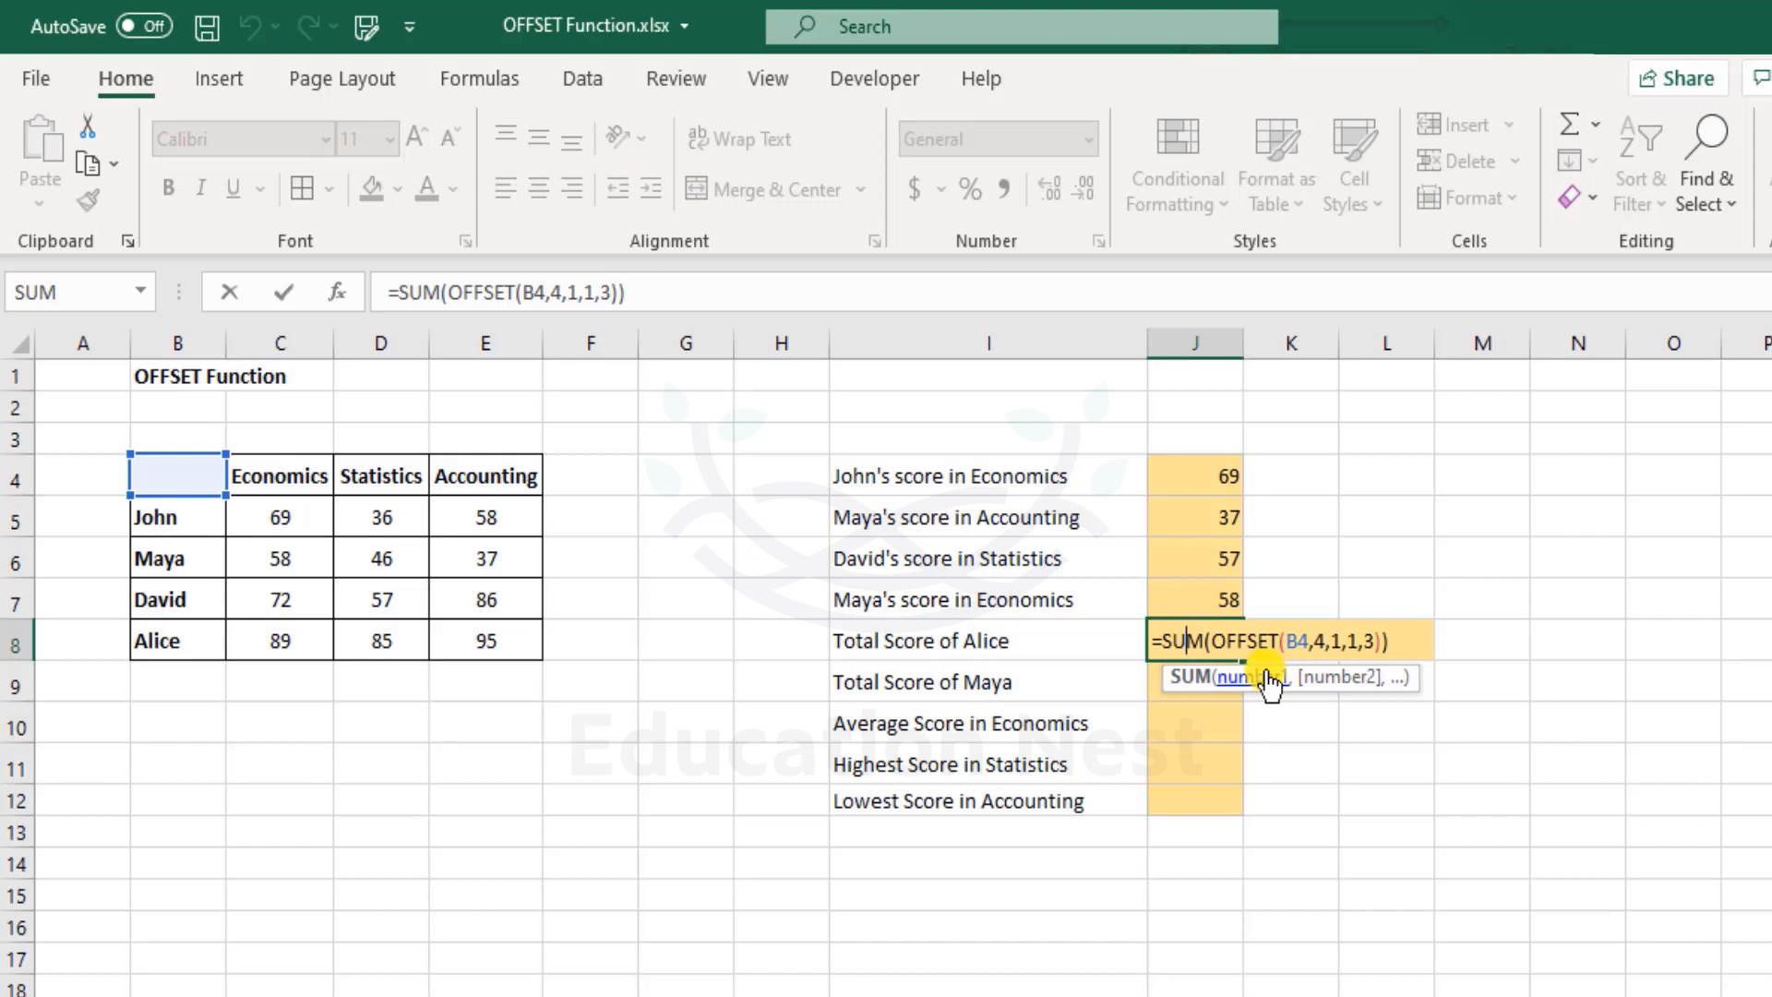
pyautogui.hotkey('ctrl', 'Return')
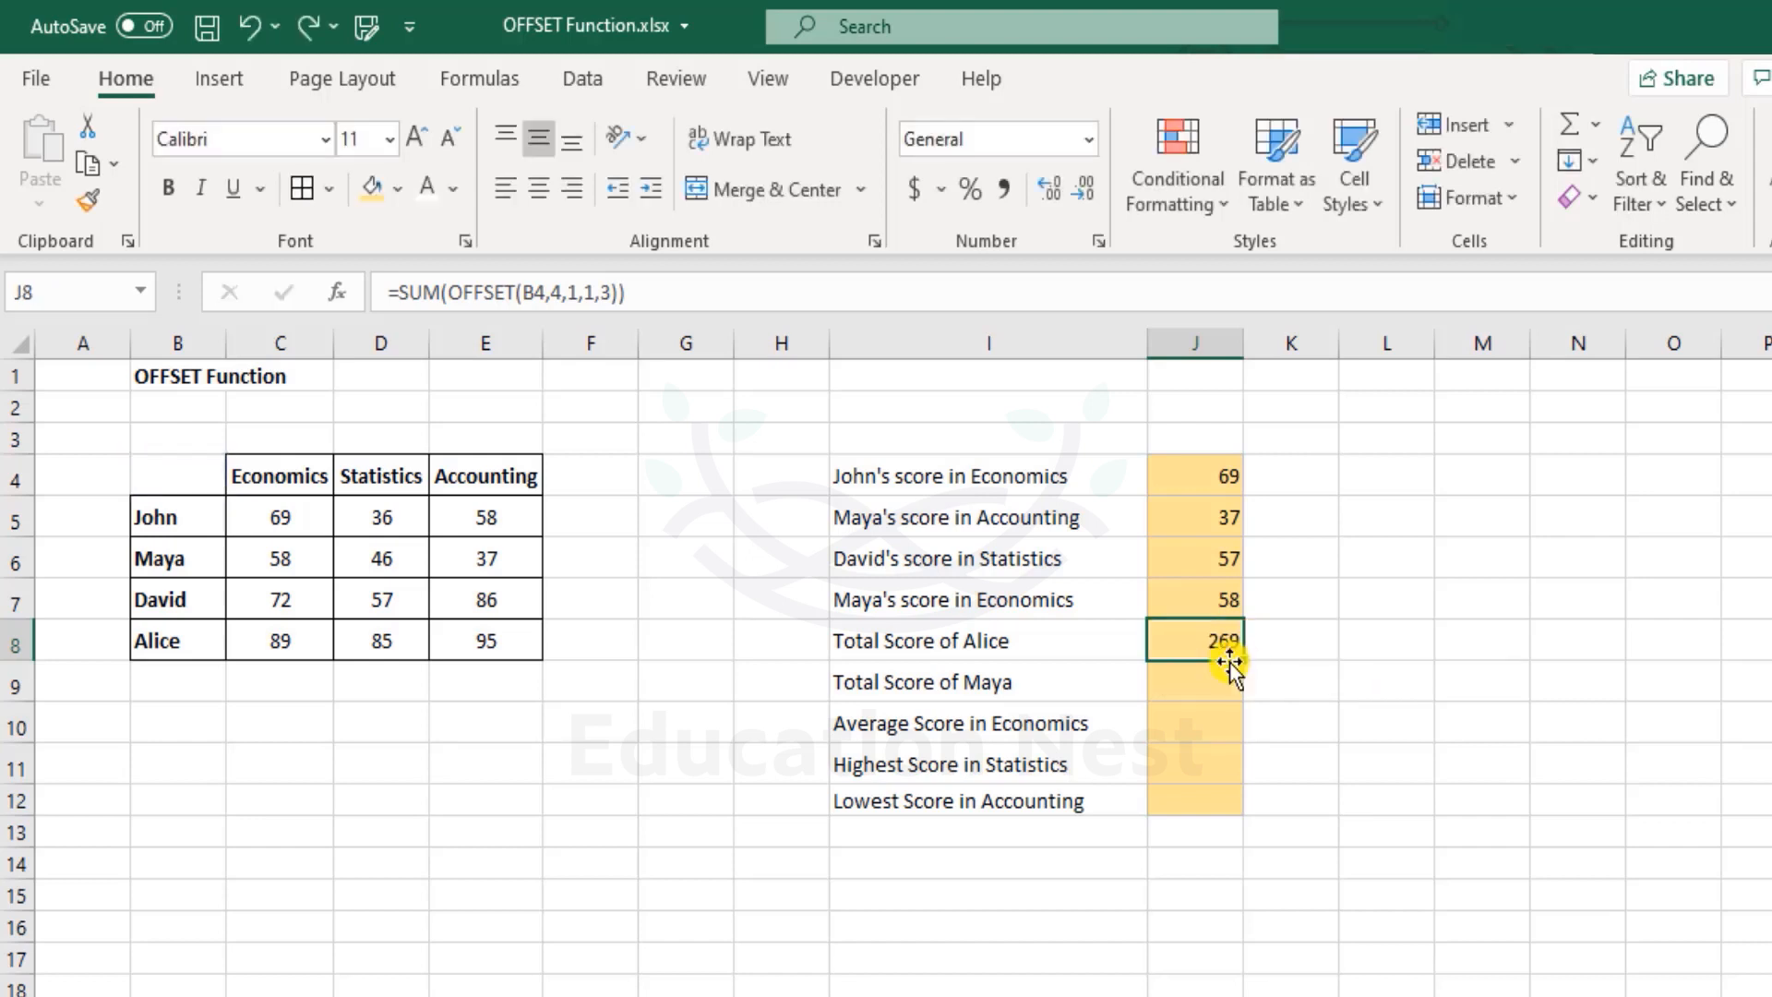
pyautogui.moveTo(1191, 687); pyautogui.dragTo(1215, 804)
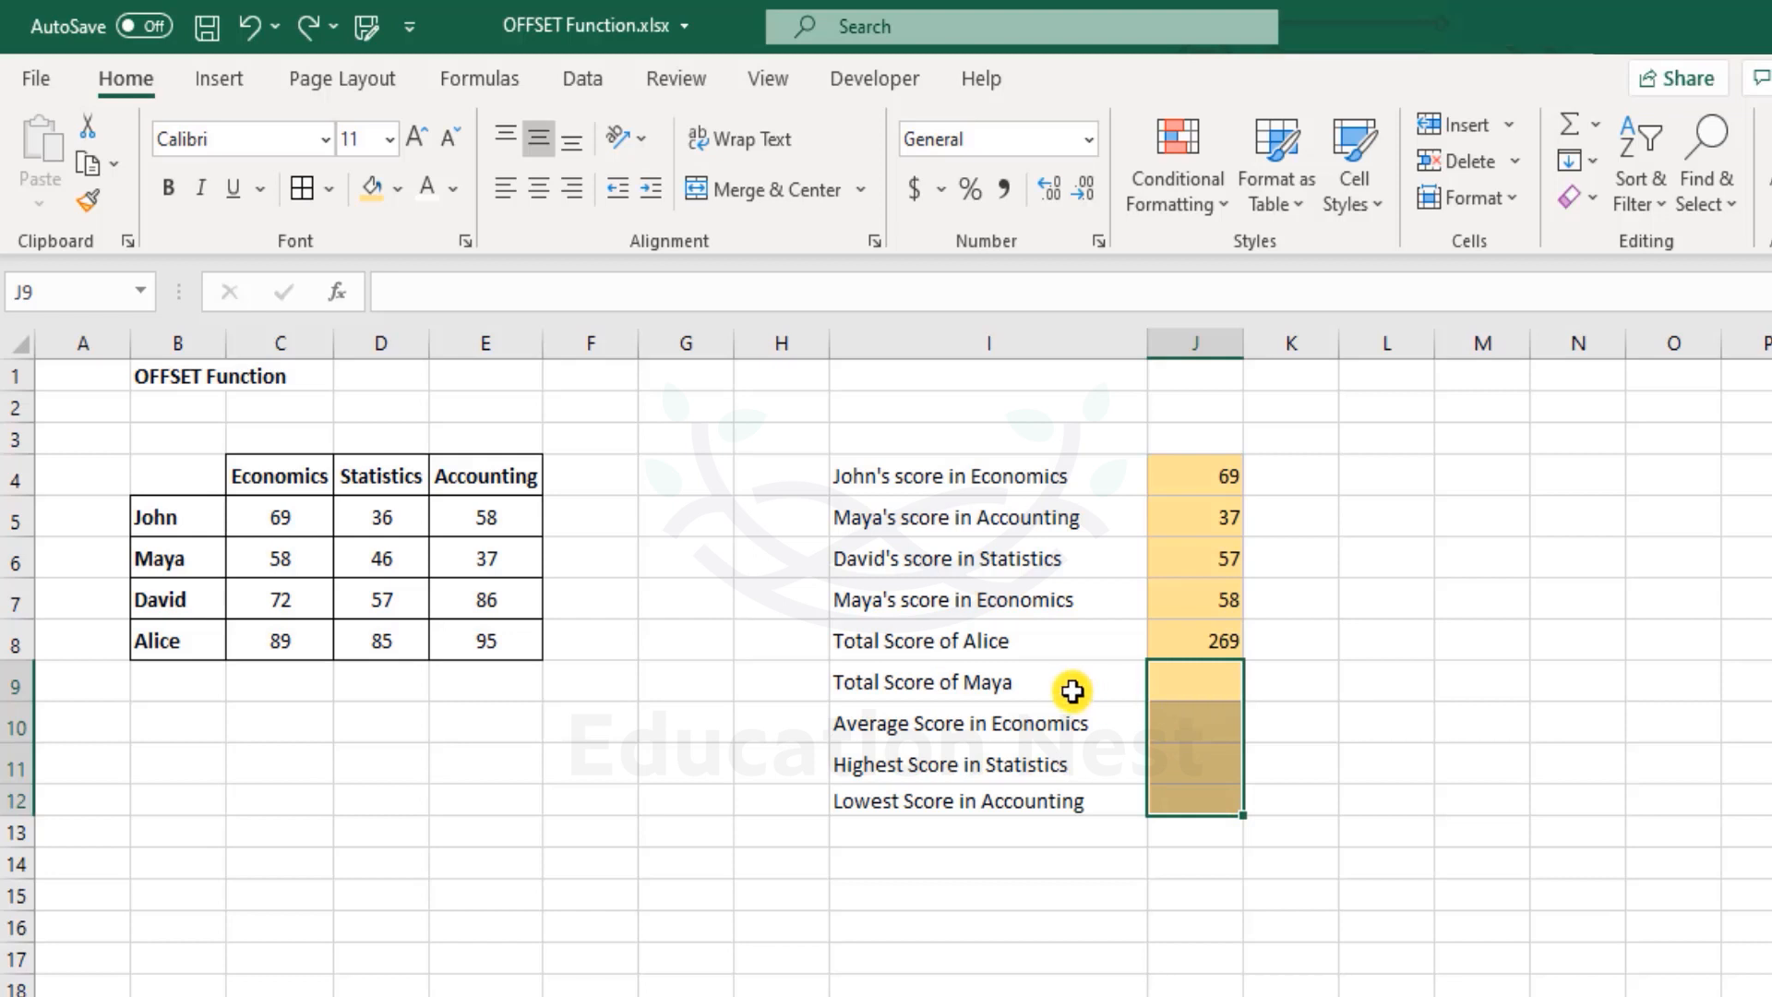
pyautogui.click(71, 379)
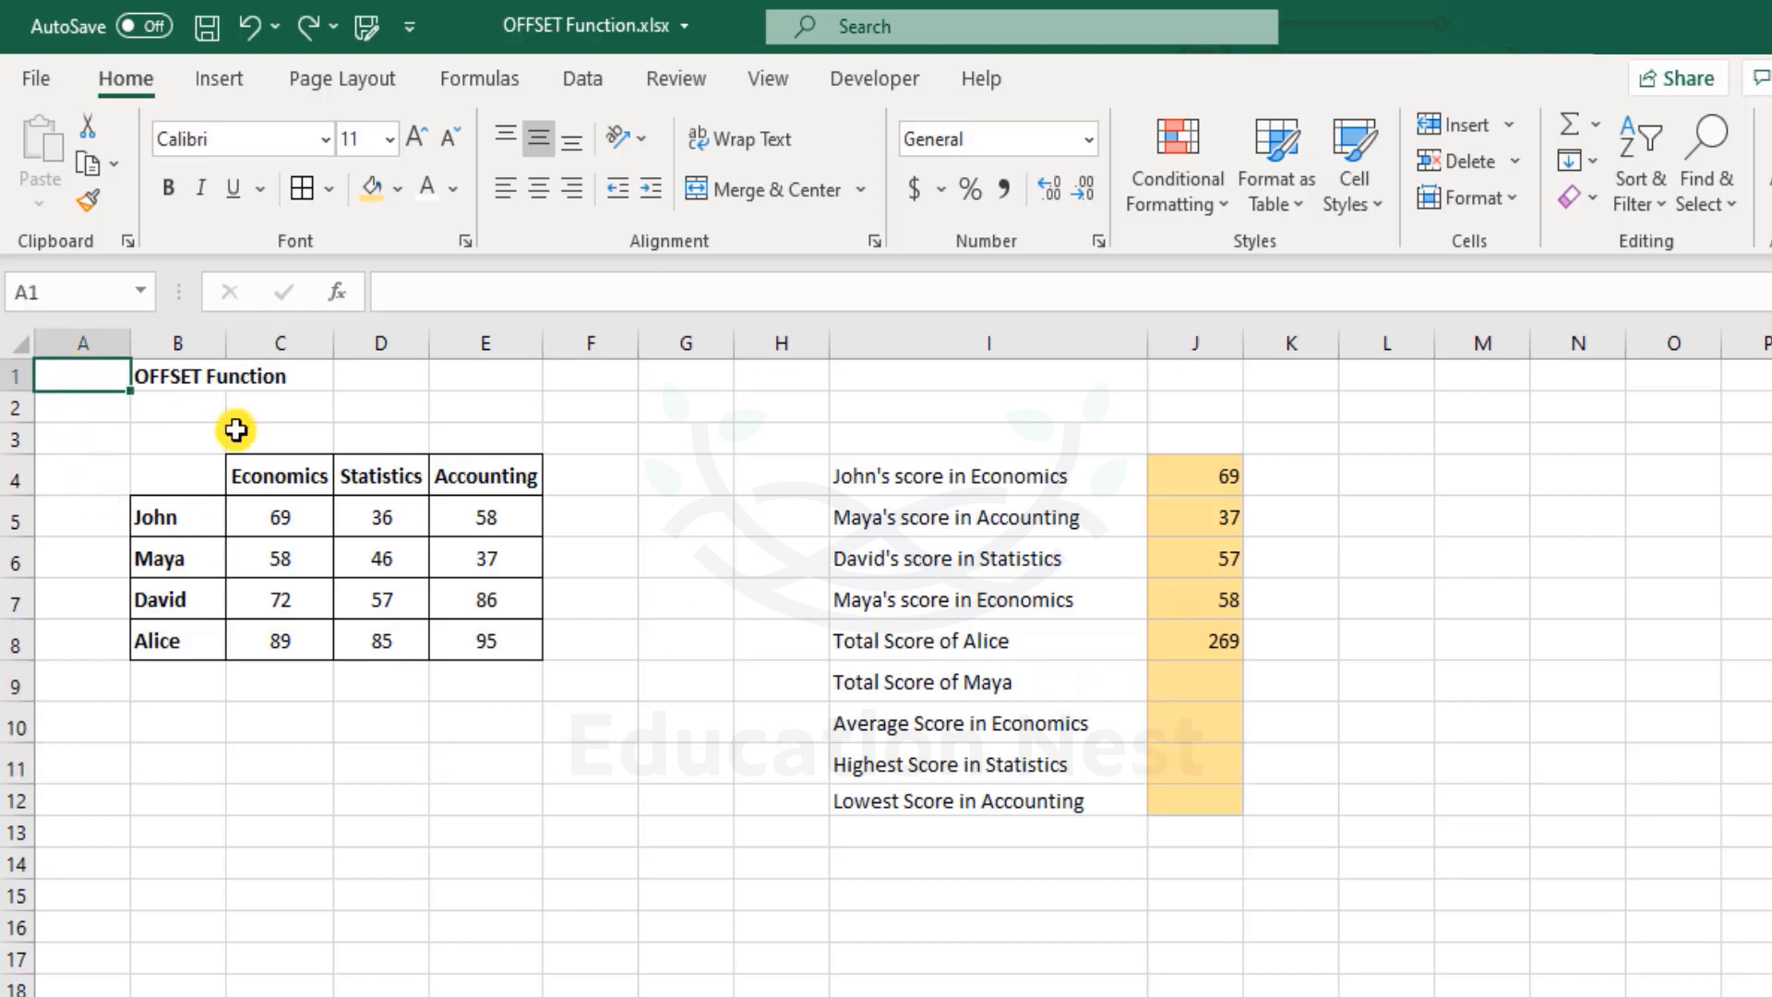
# Begin a SUM formula in J9 with a nested OFFSET that uses F9 as its reference cell
pyautogui.click(1196, 679)
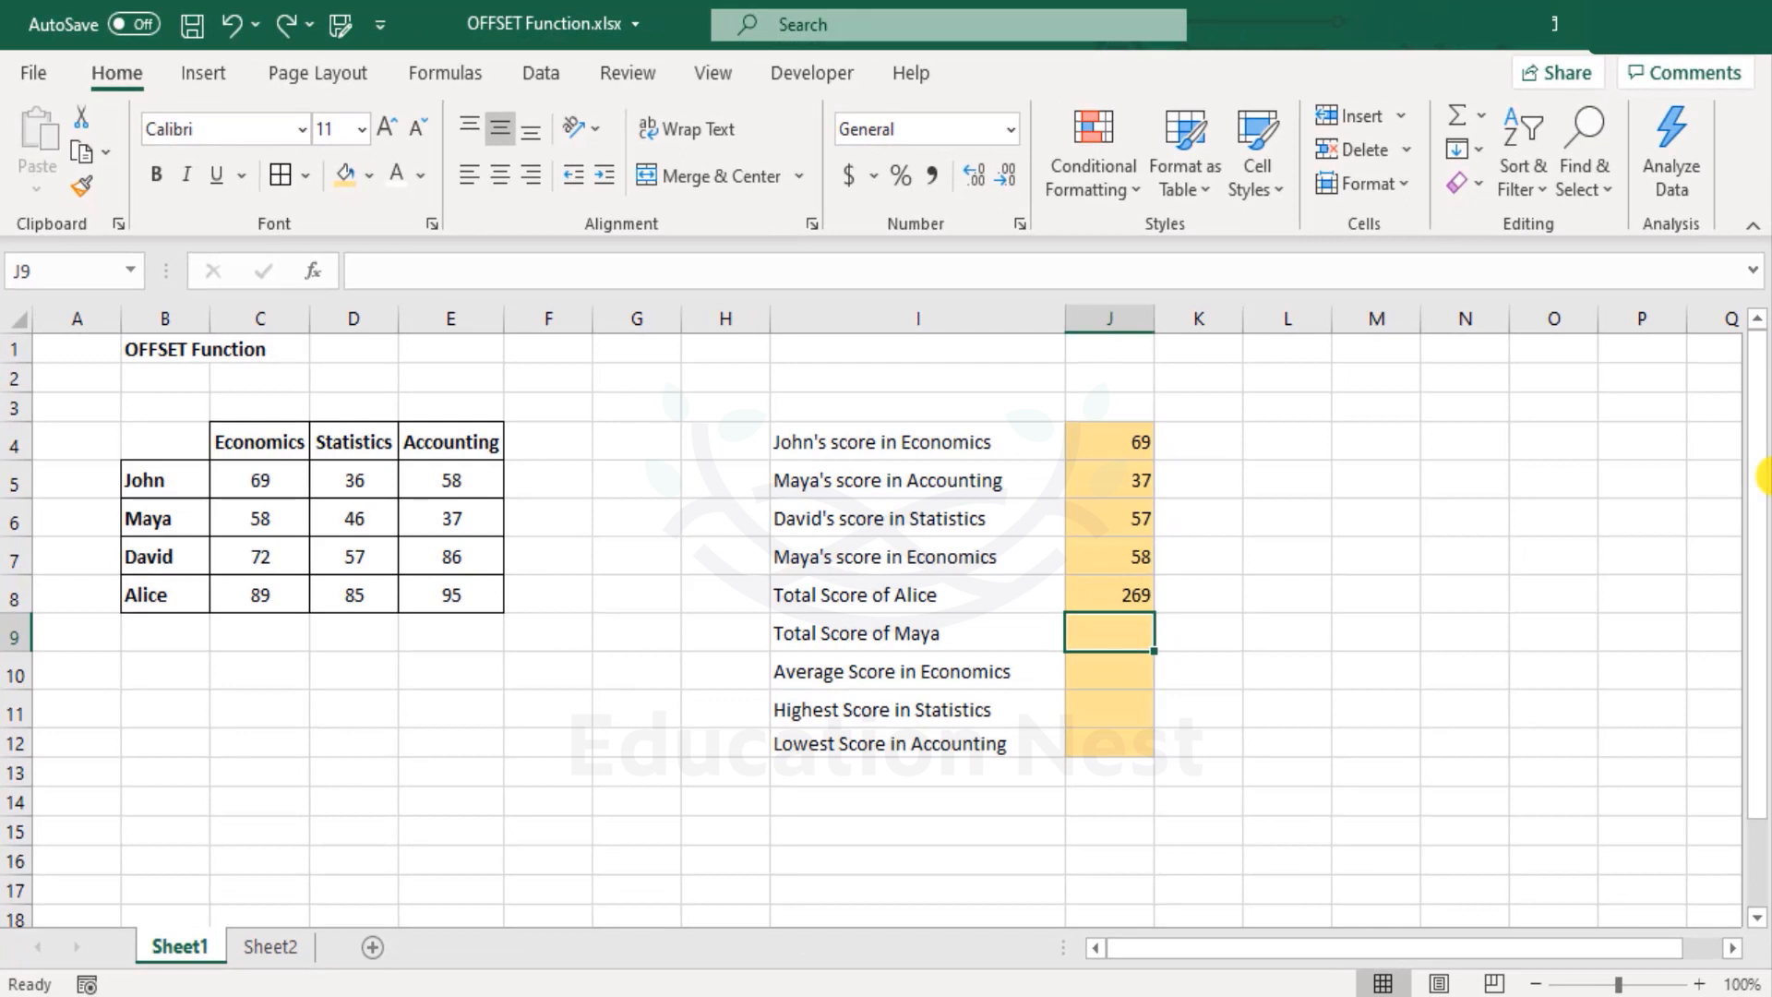
pyautogui.write('=sum')
pyautogui.press('Tab')
pyautogui.write('off')
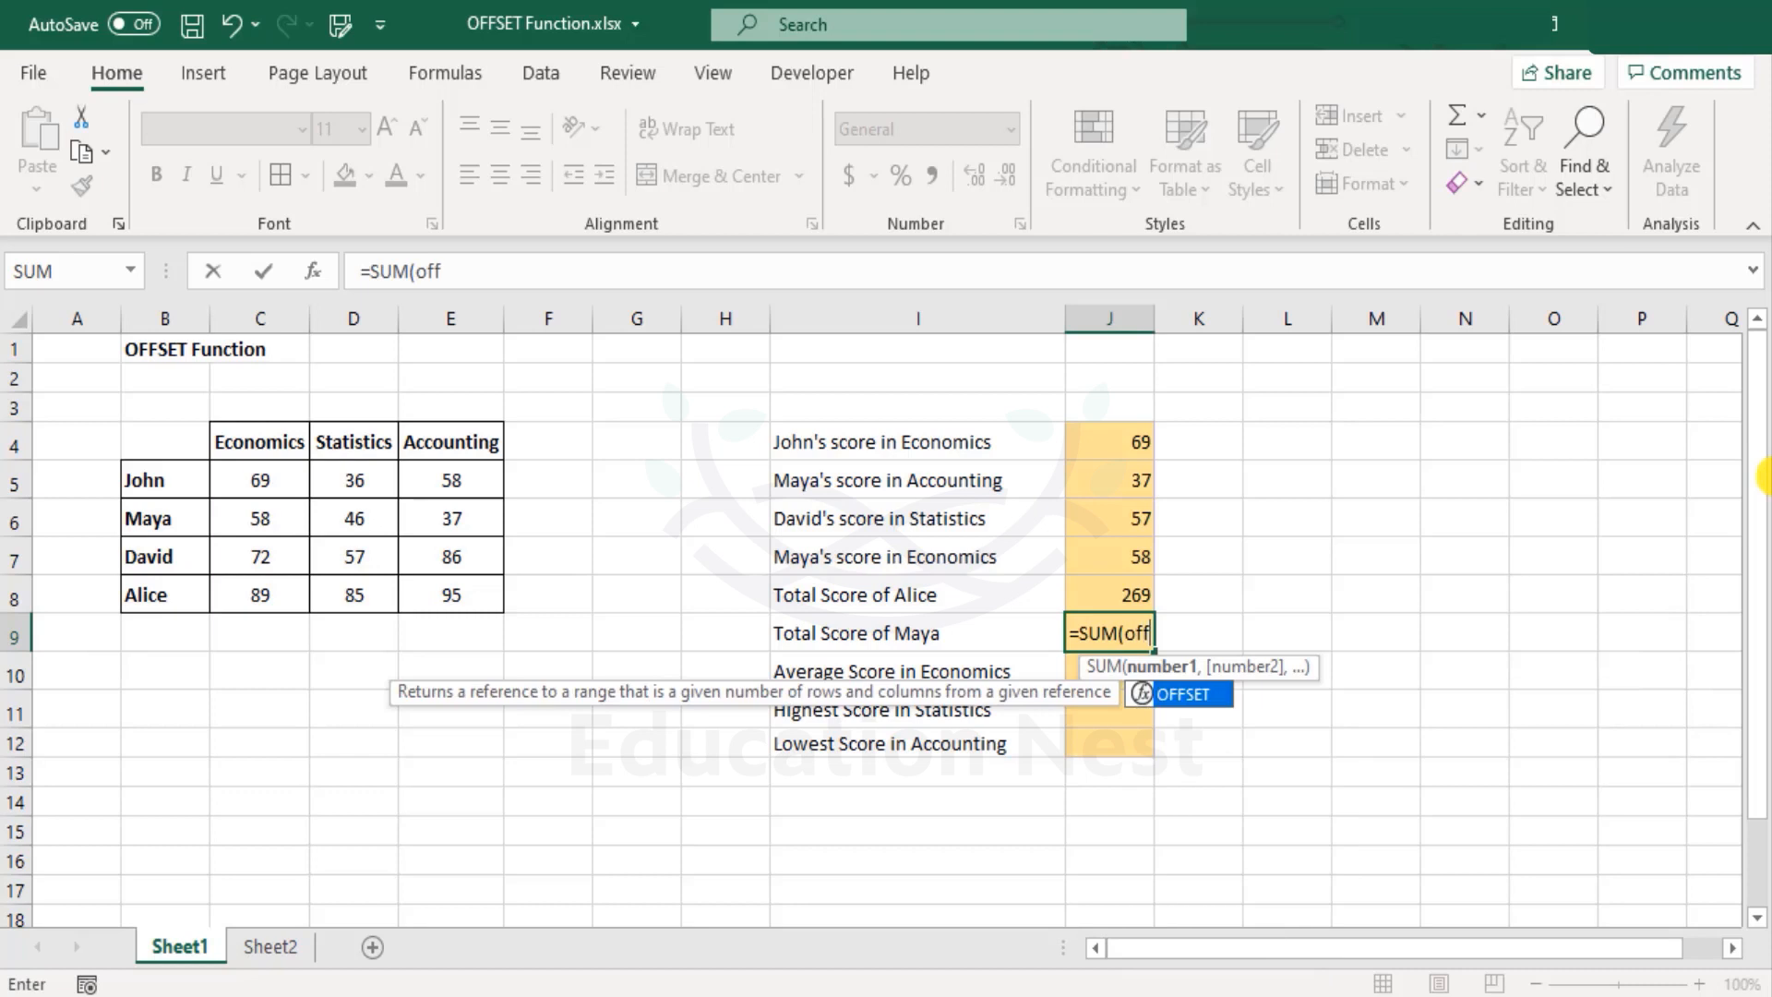
pyautogui.press('Tab')
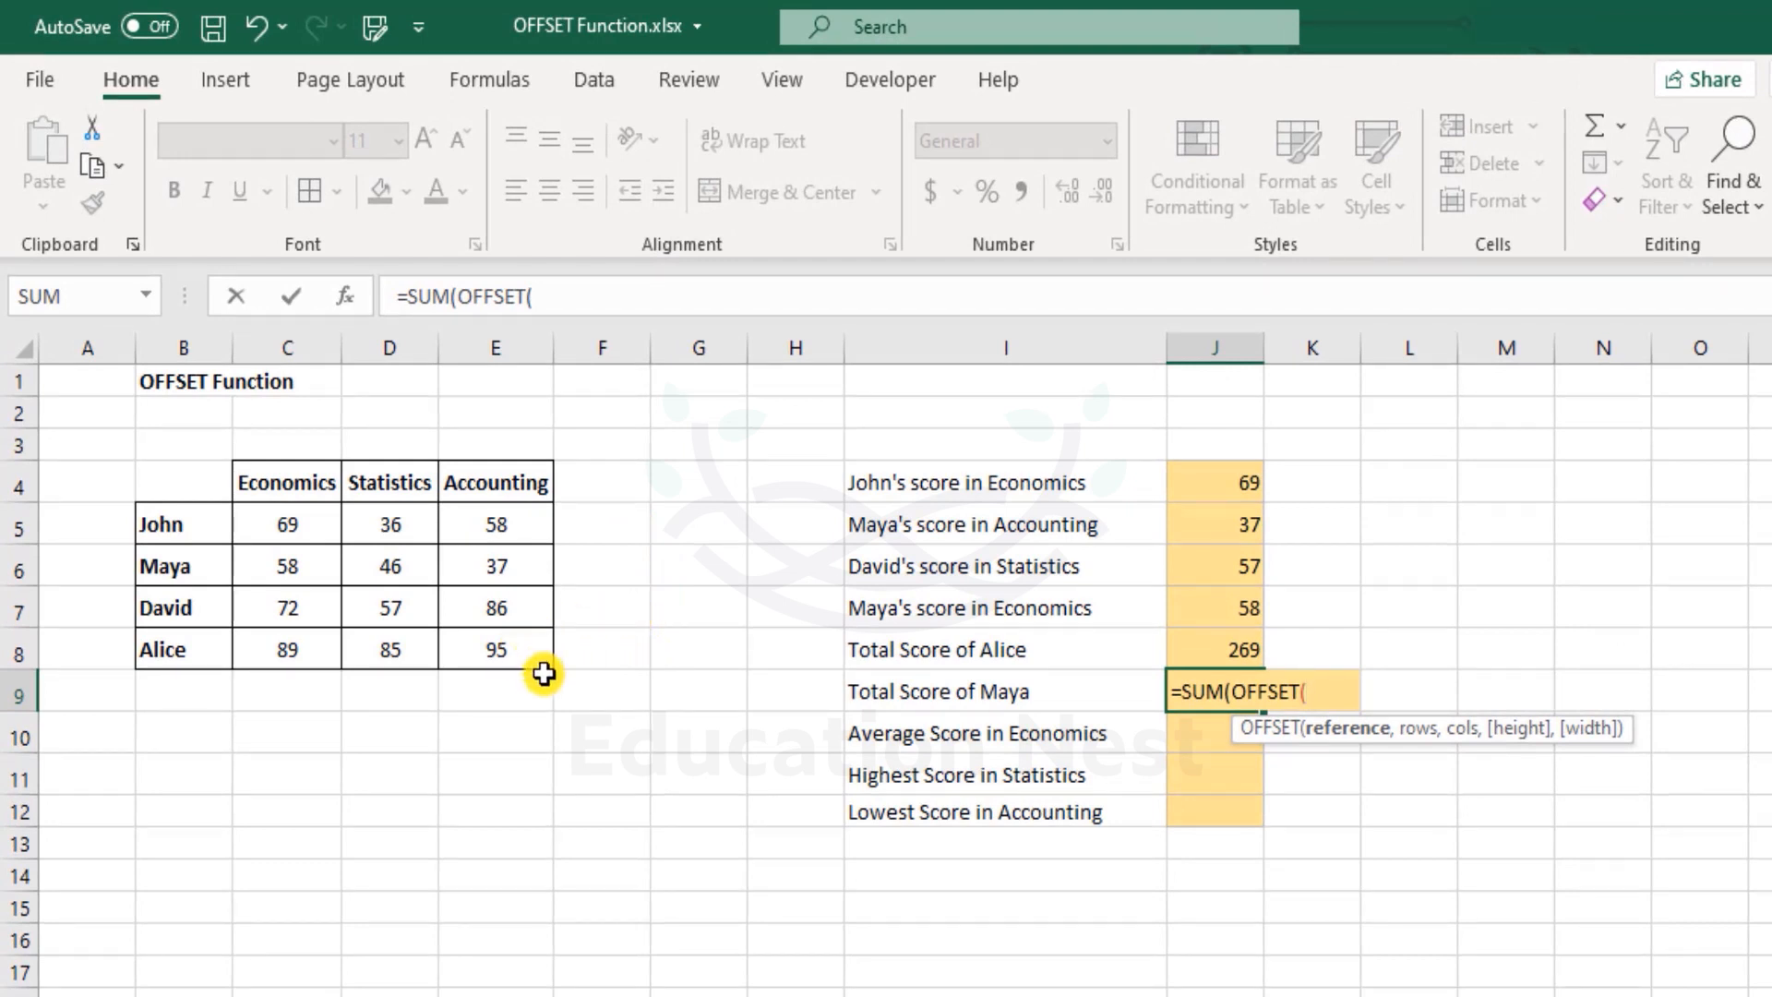
pyautogui.click(597, 698)
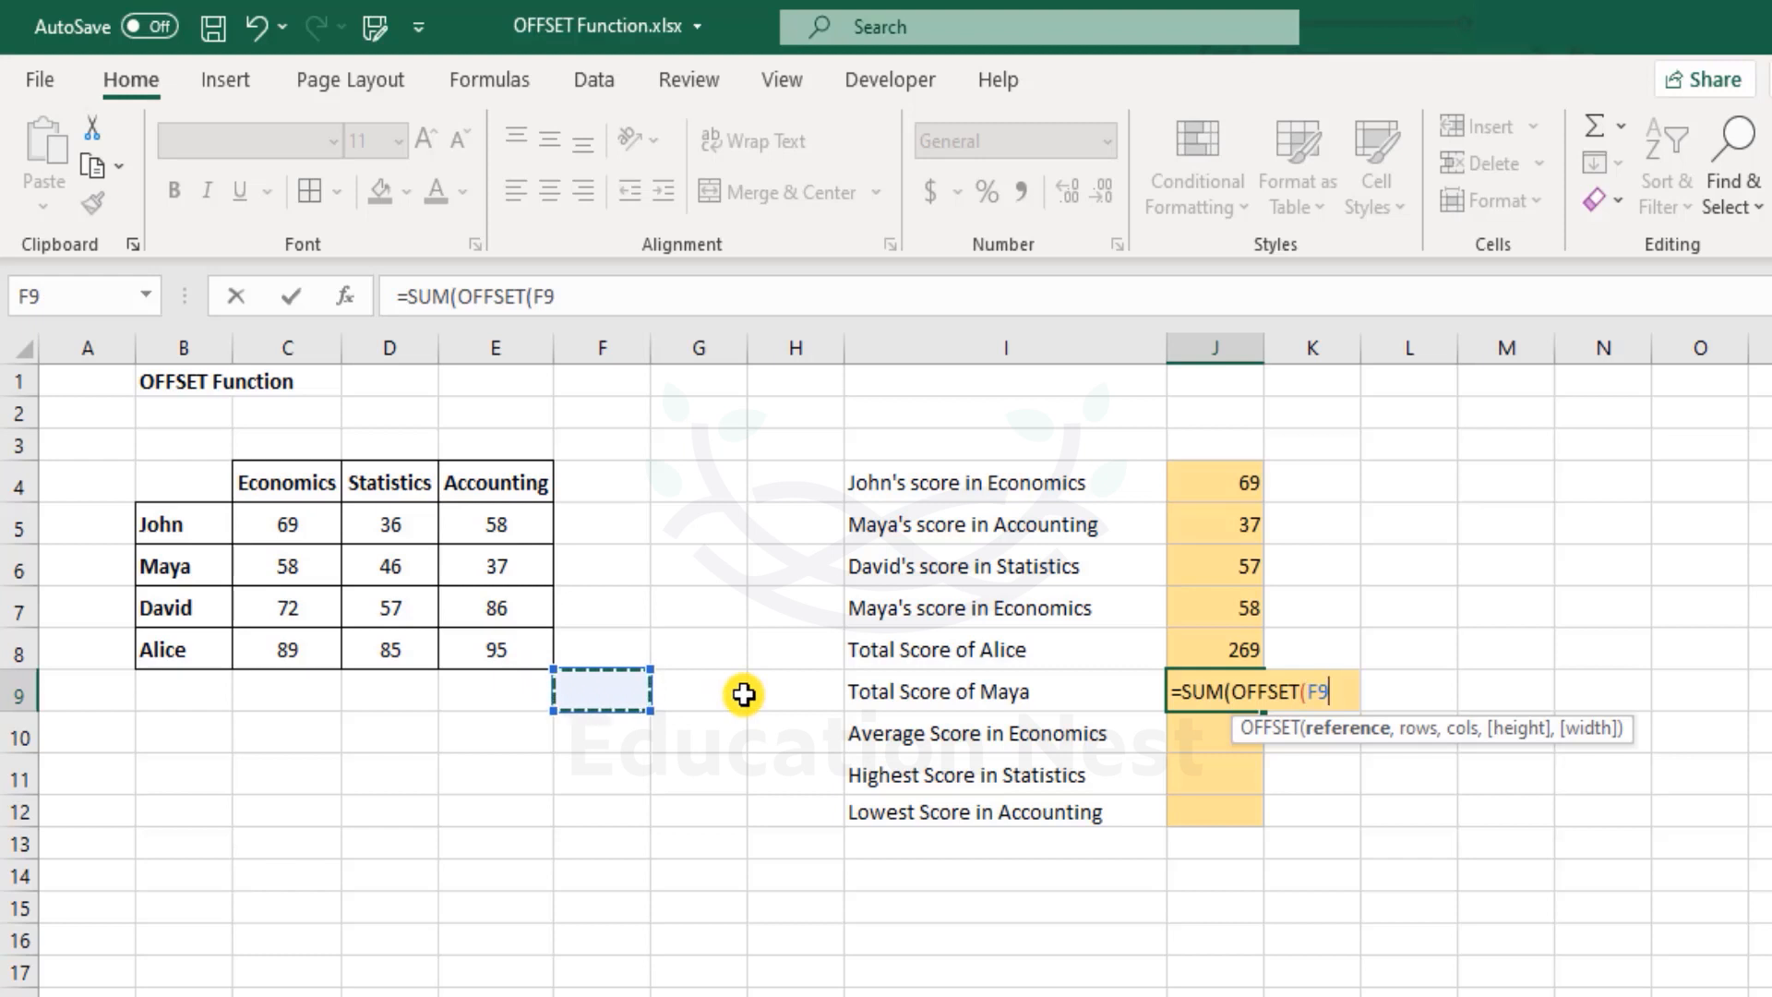
pyautogui.write(',')
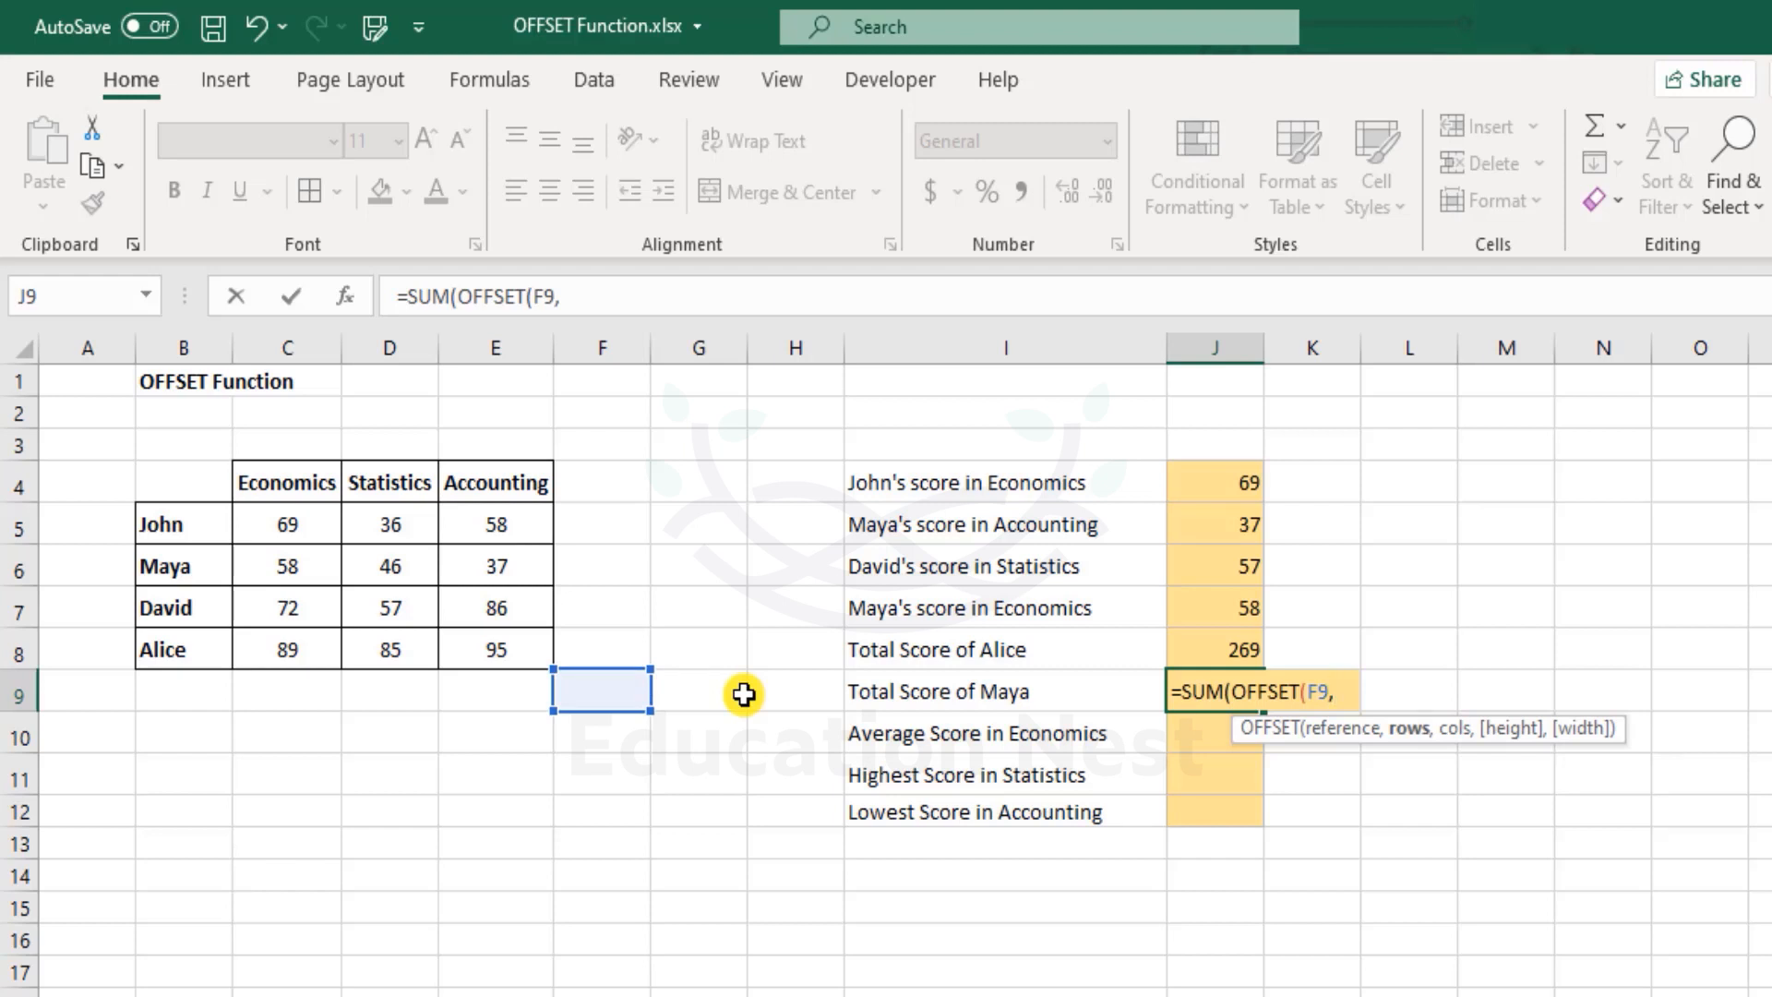
# Complete the J9 formula as =SUM(OFFSET(F9,-3,-3,1,3)), accepting the suggested correction for the missing closing parenthesis
pyautogui.write('-2,')
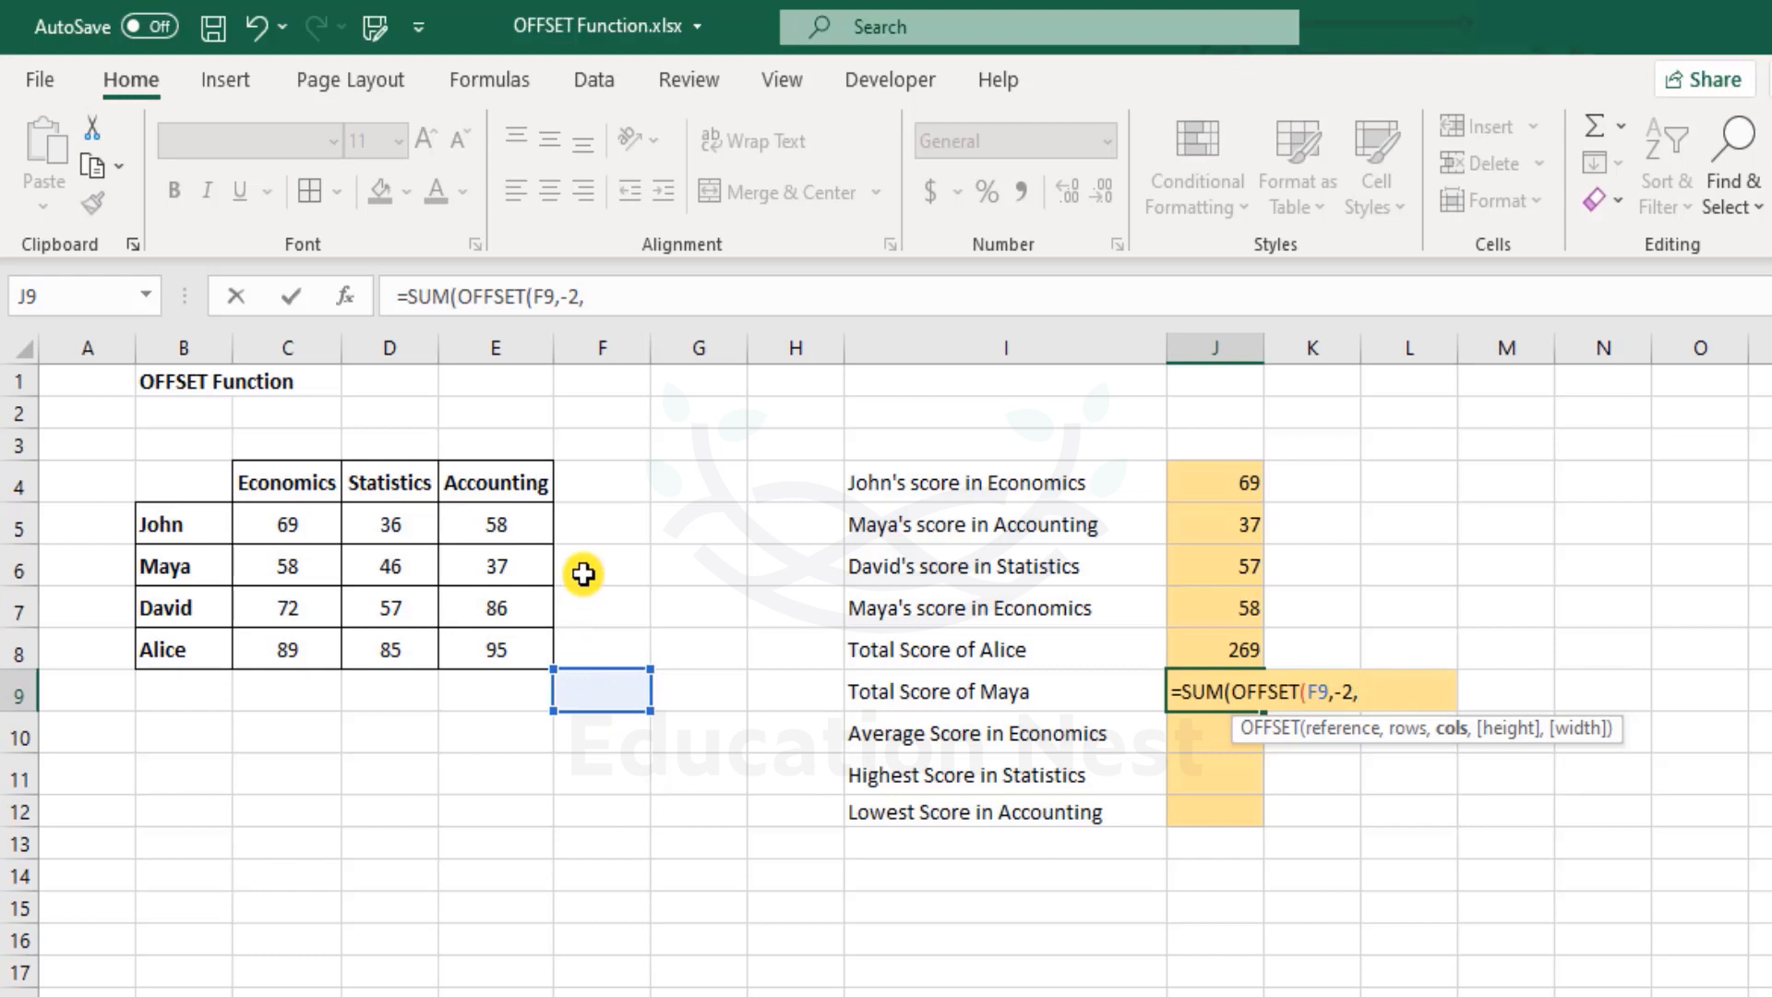
pyautogui.click(1347, 687)
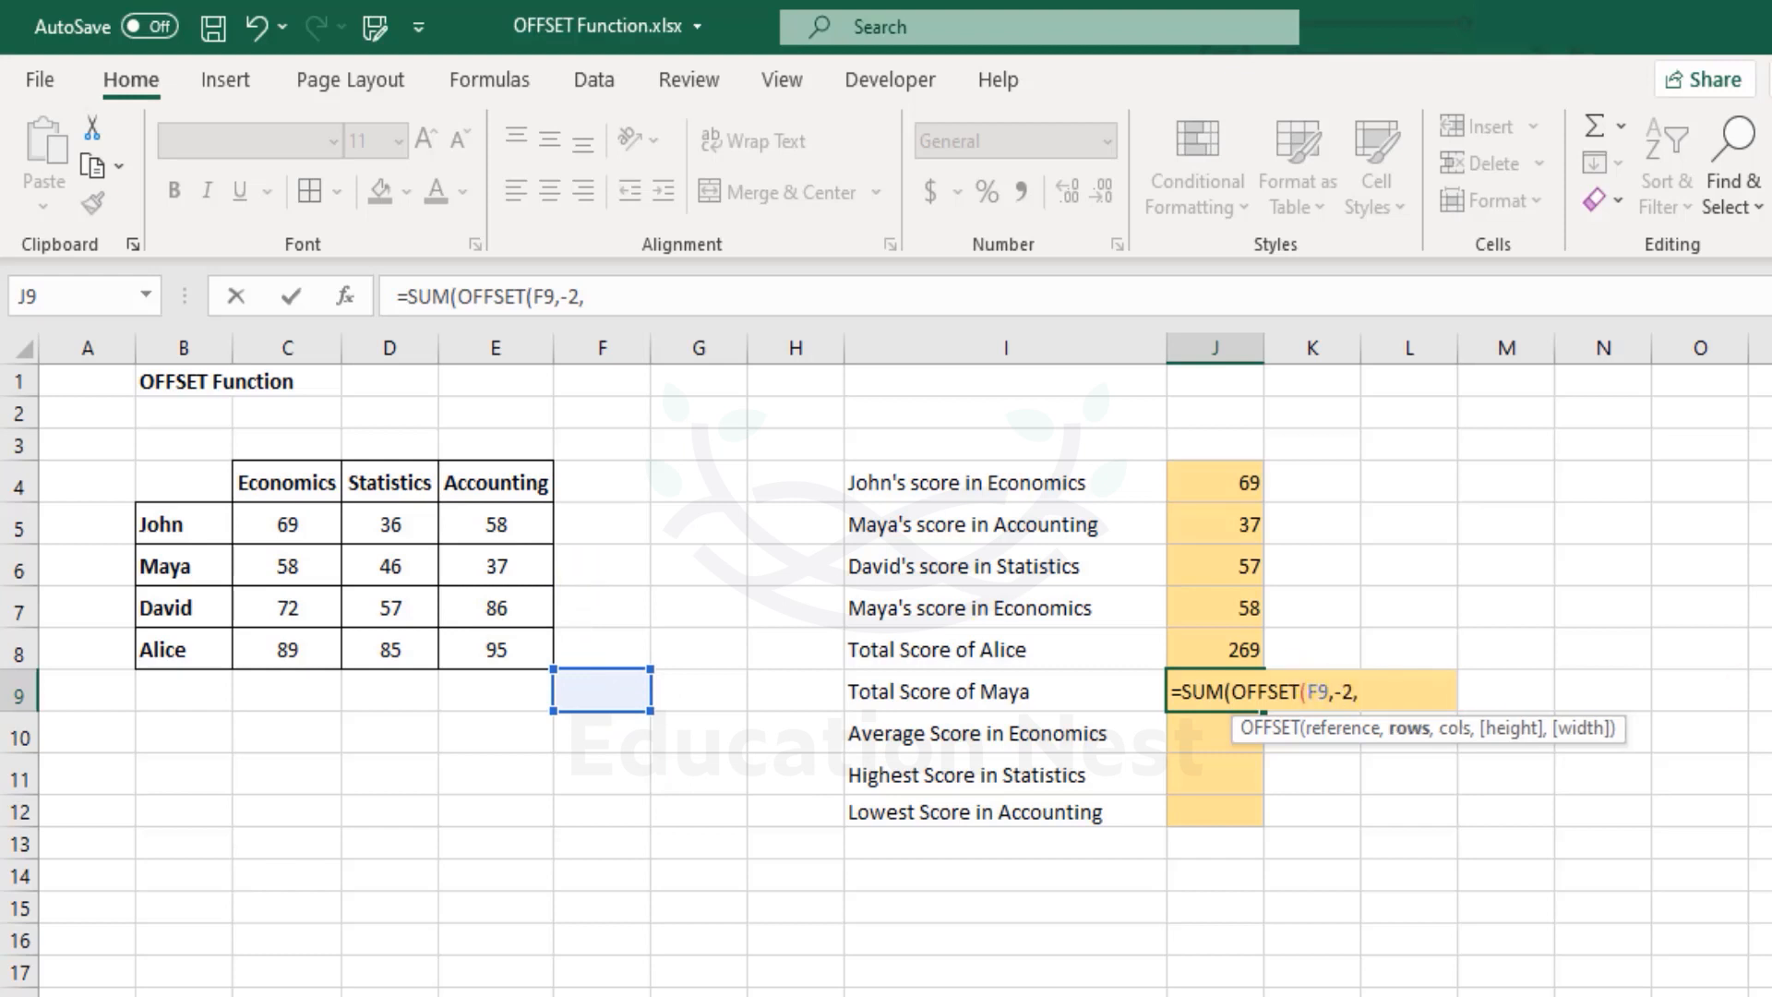
pyautogui.write('3')
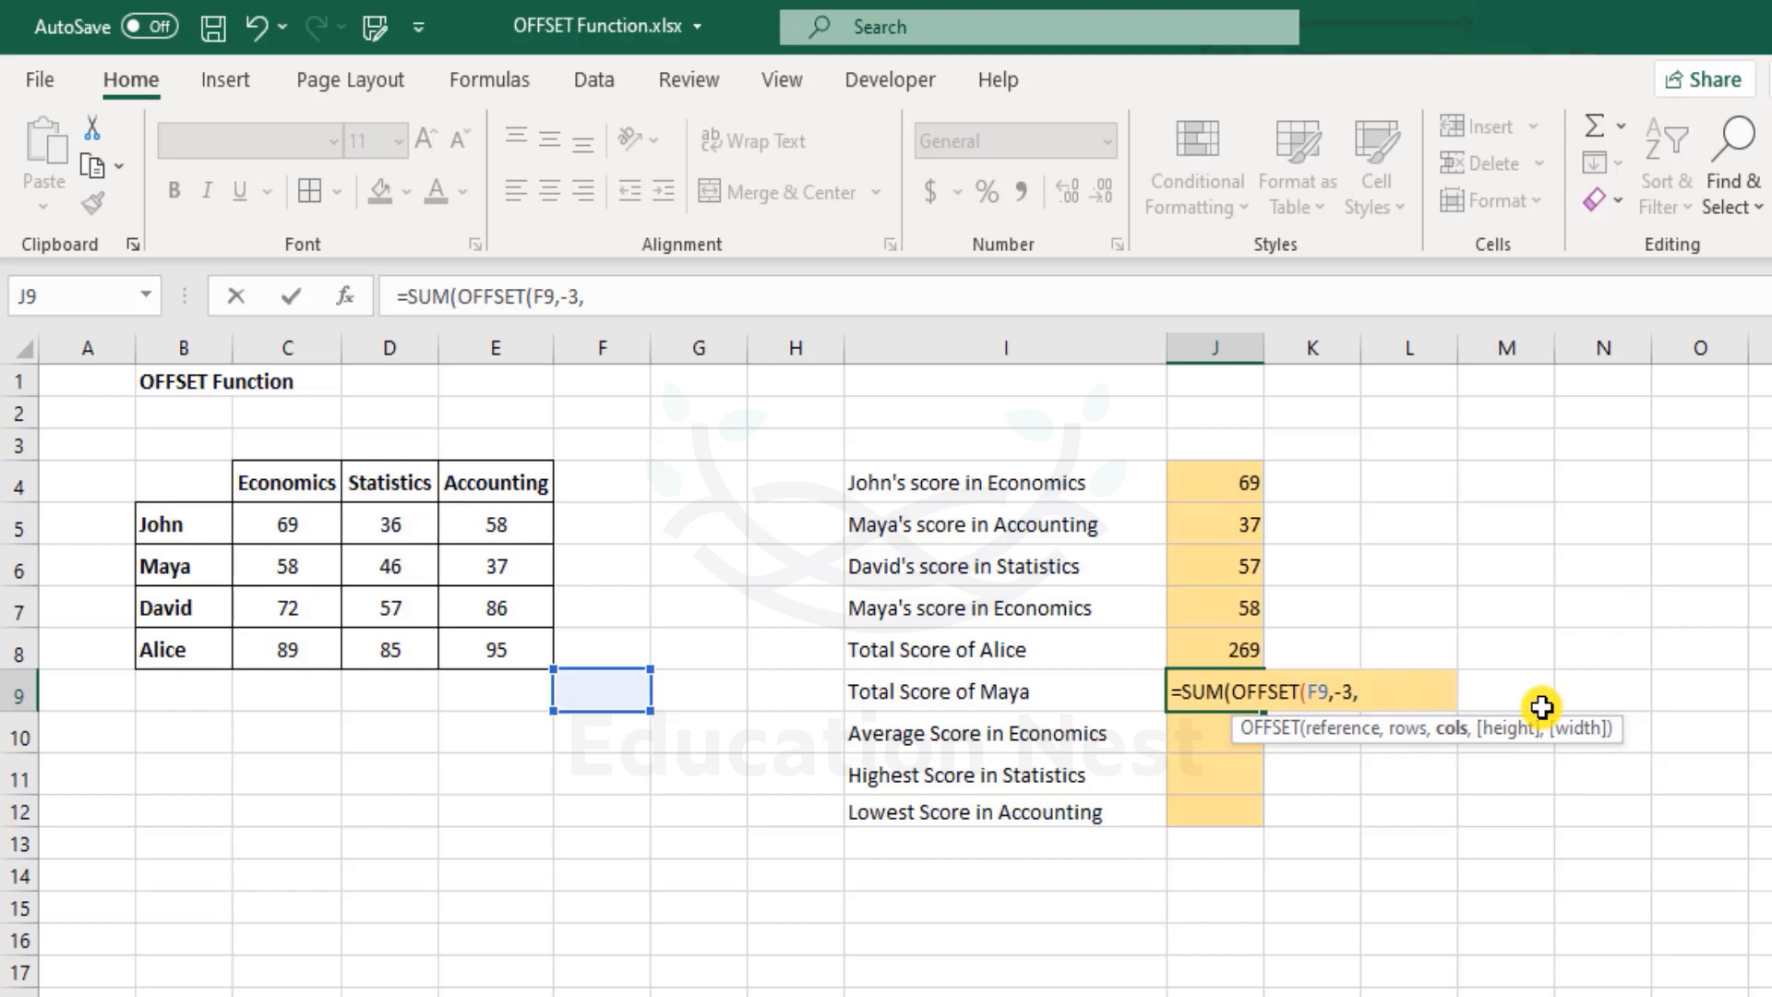
pyautogui.write('-3,1')
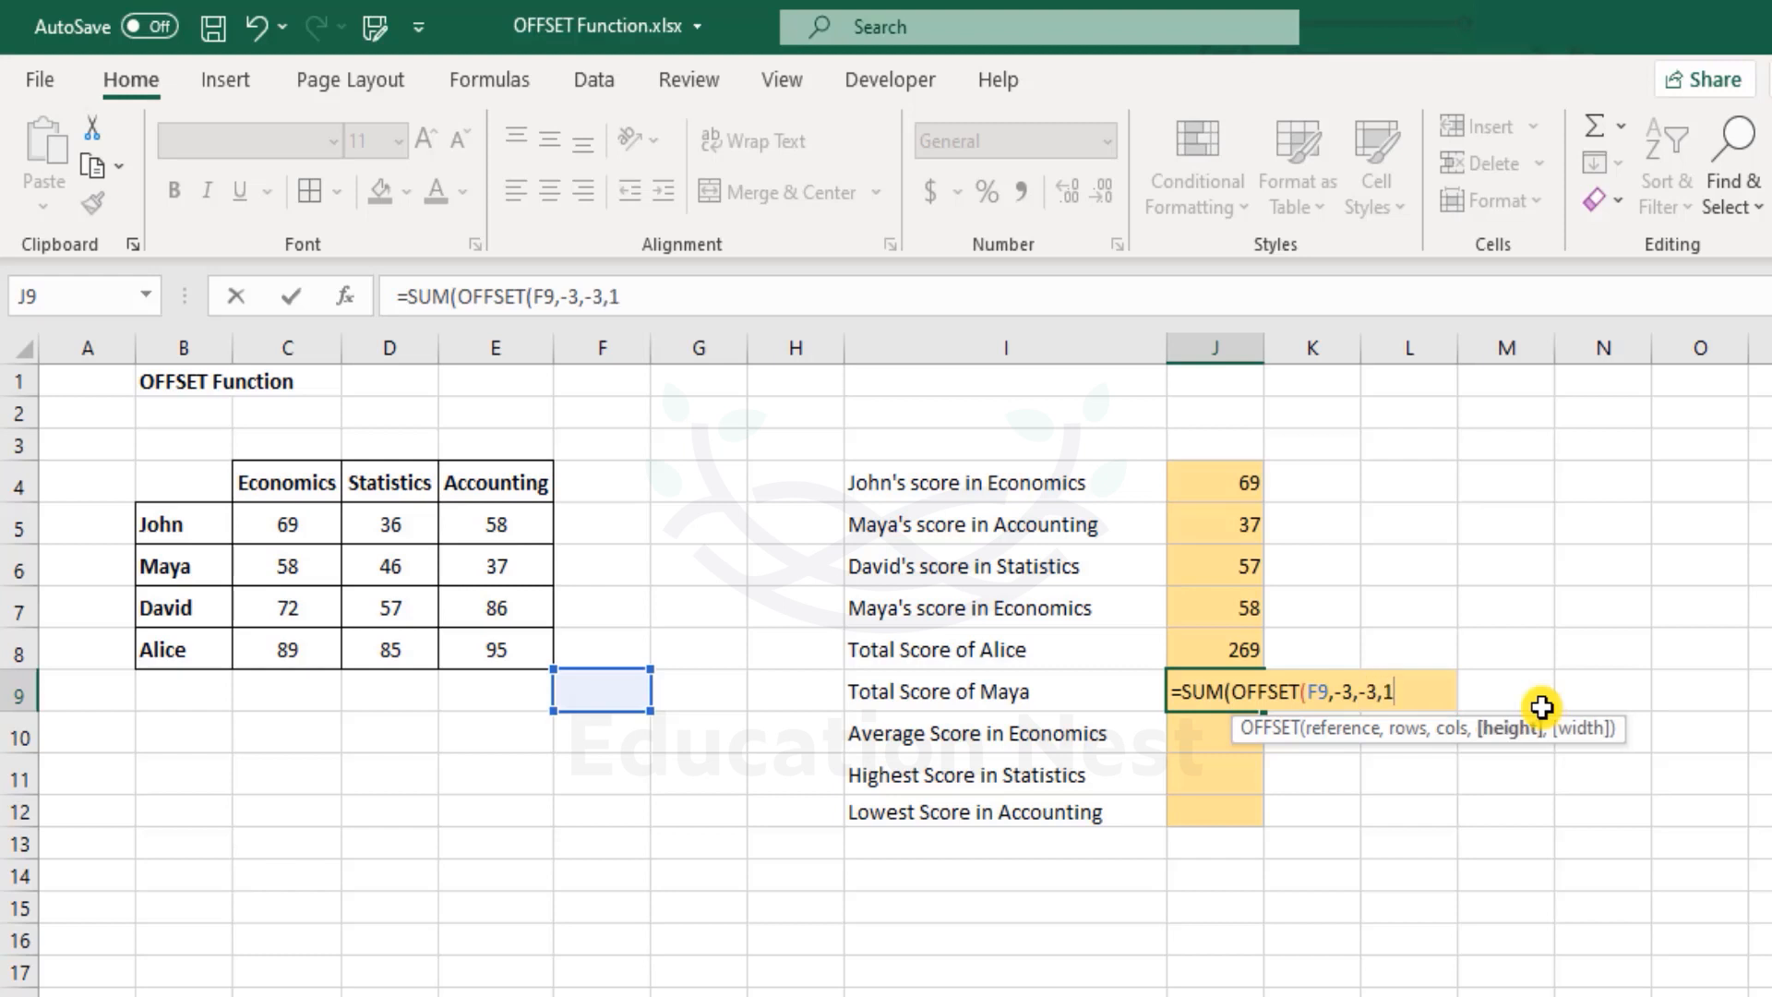
pyautogui.write(',3)')
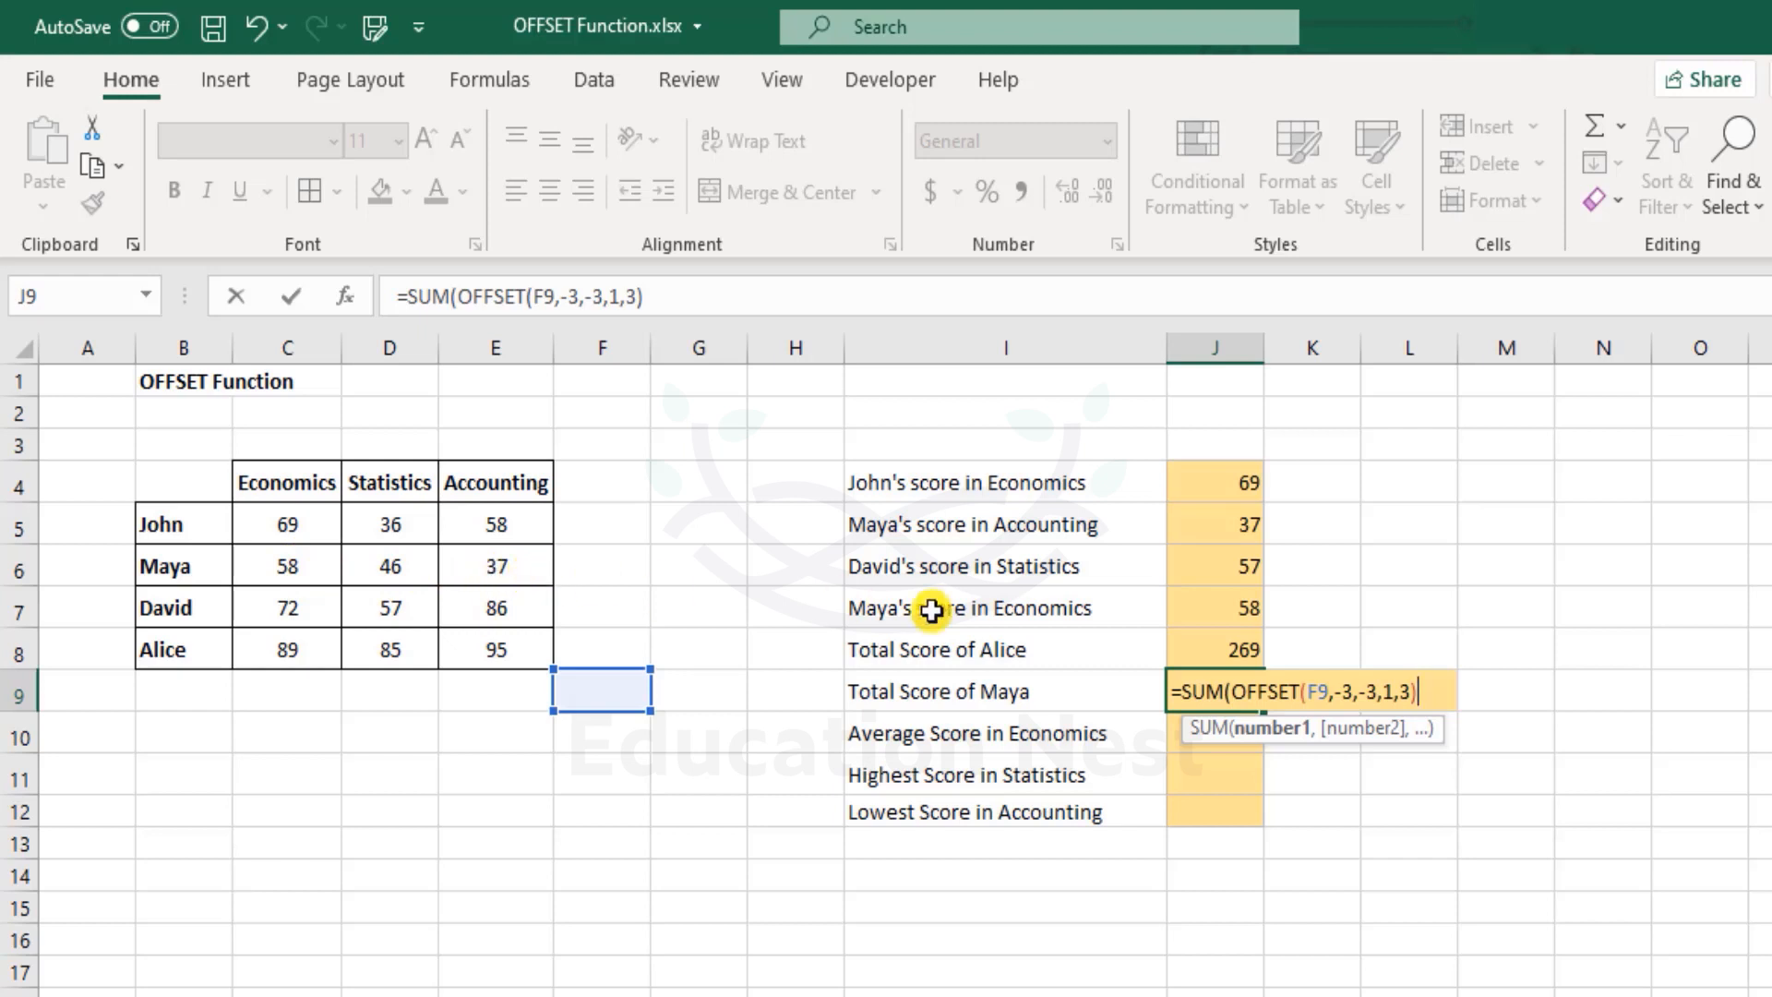
pyautogui.press('Return')
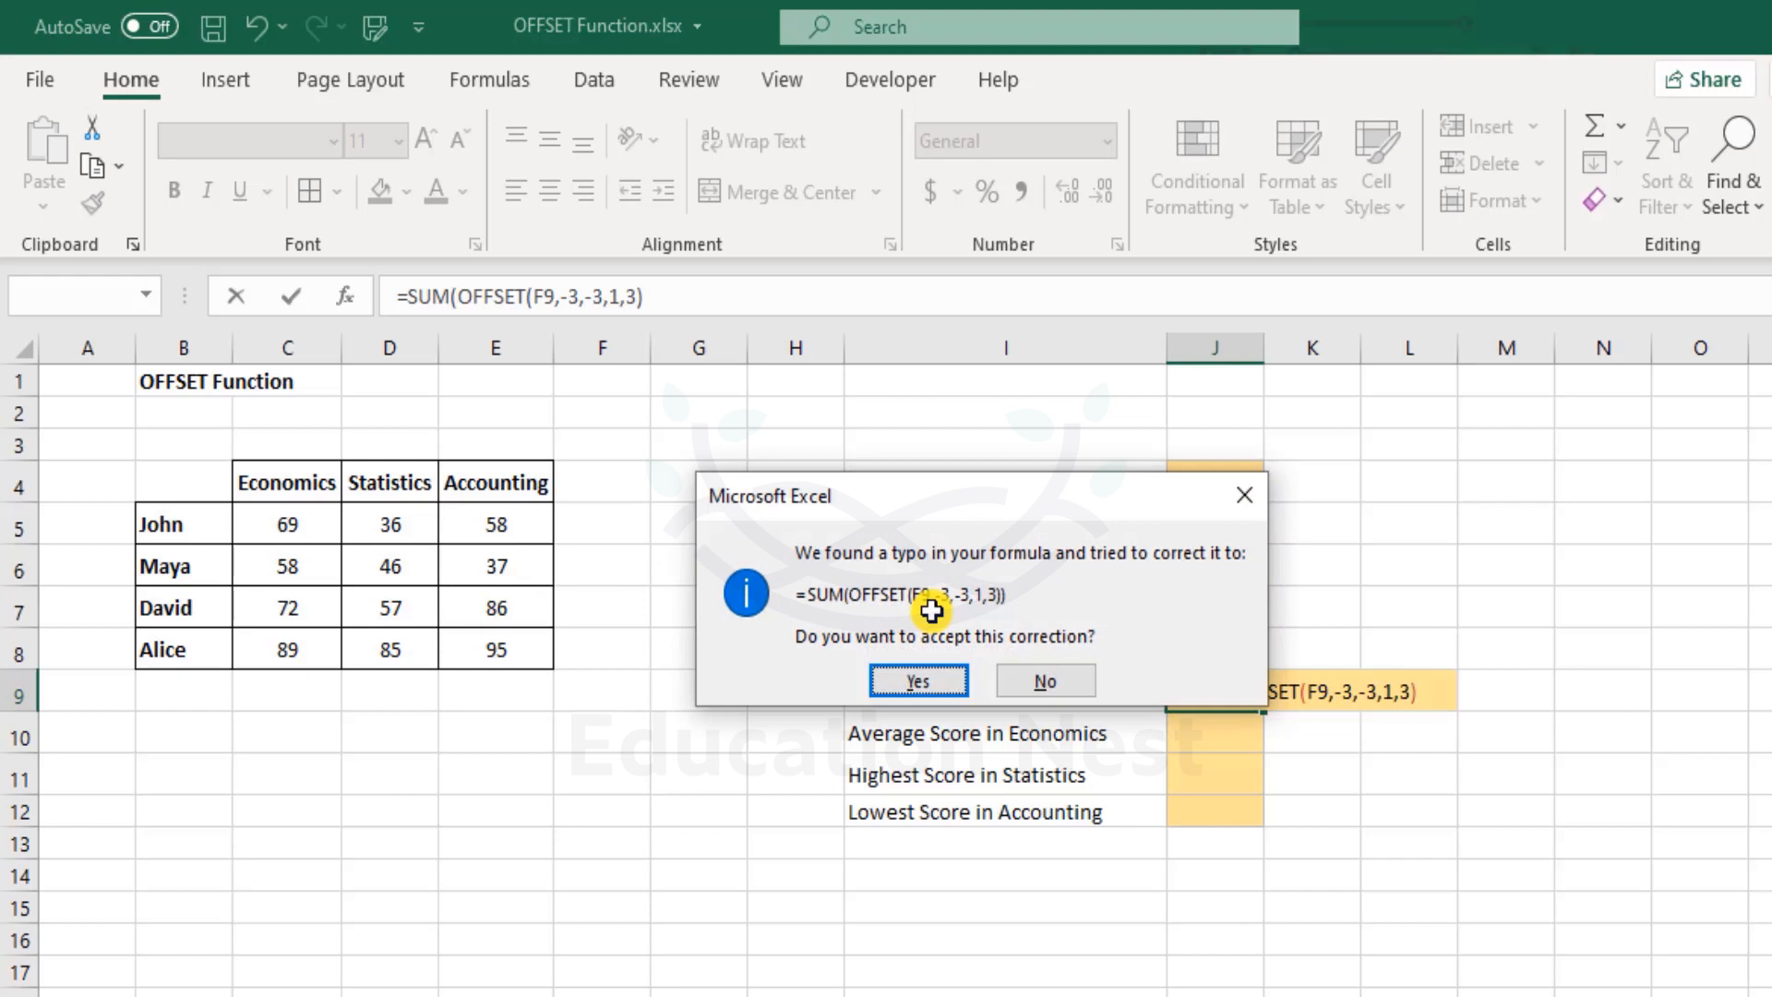
pyautogui.press('Return')
# Check the total in J9 against the sum shown for the selected scores C6:E6
pyautogui.press('Up')
pyautogui.moveTo(310, 581); pyautogui.dragTo(517, 567)
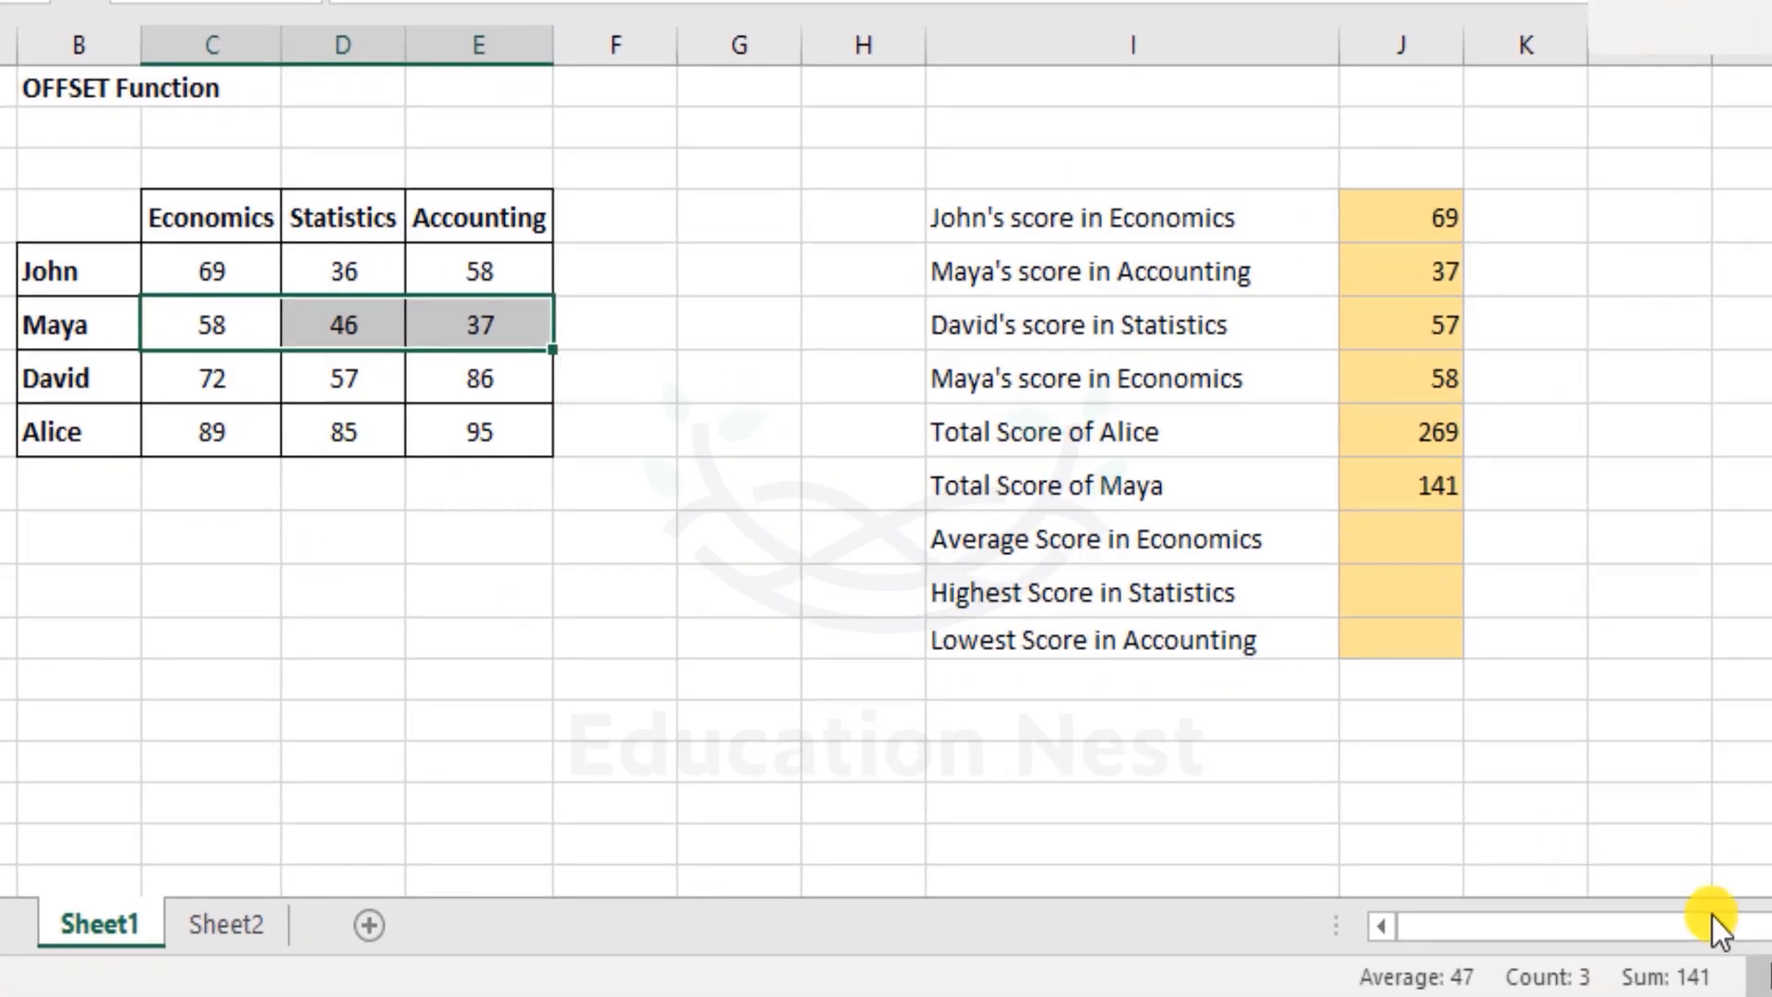
pyautogui.click(1394, 488)
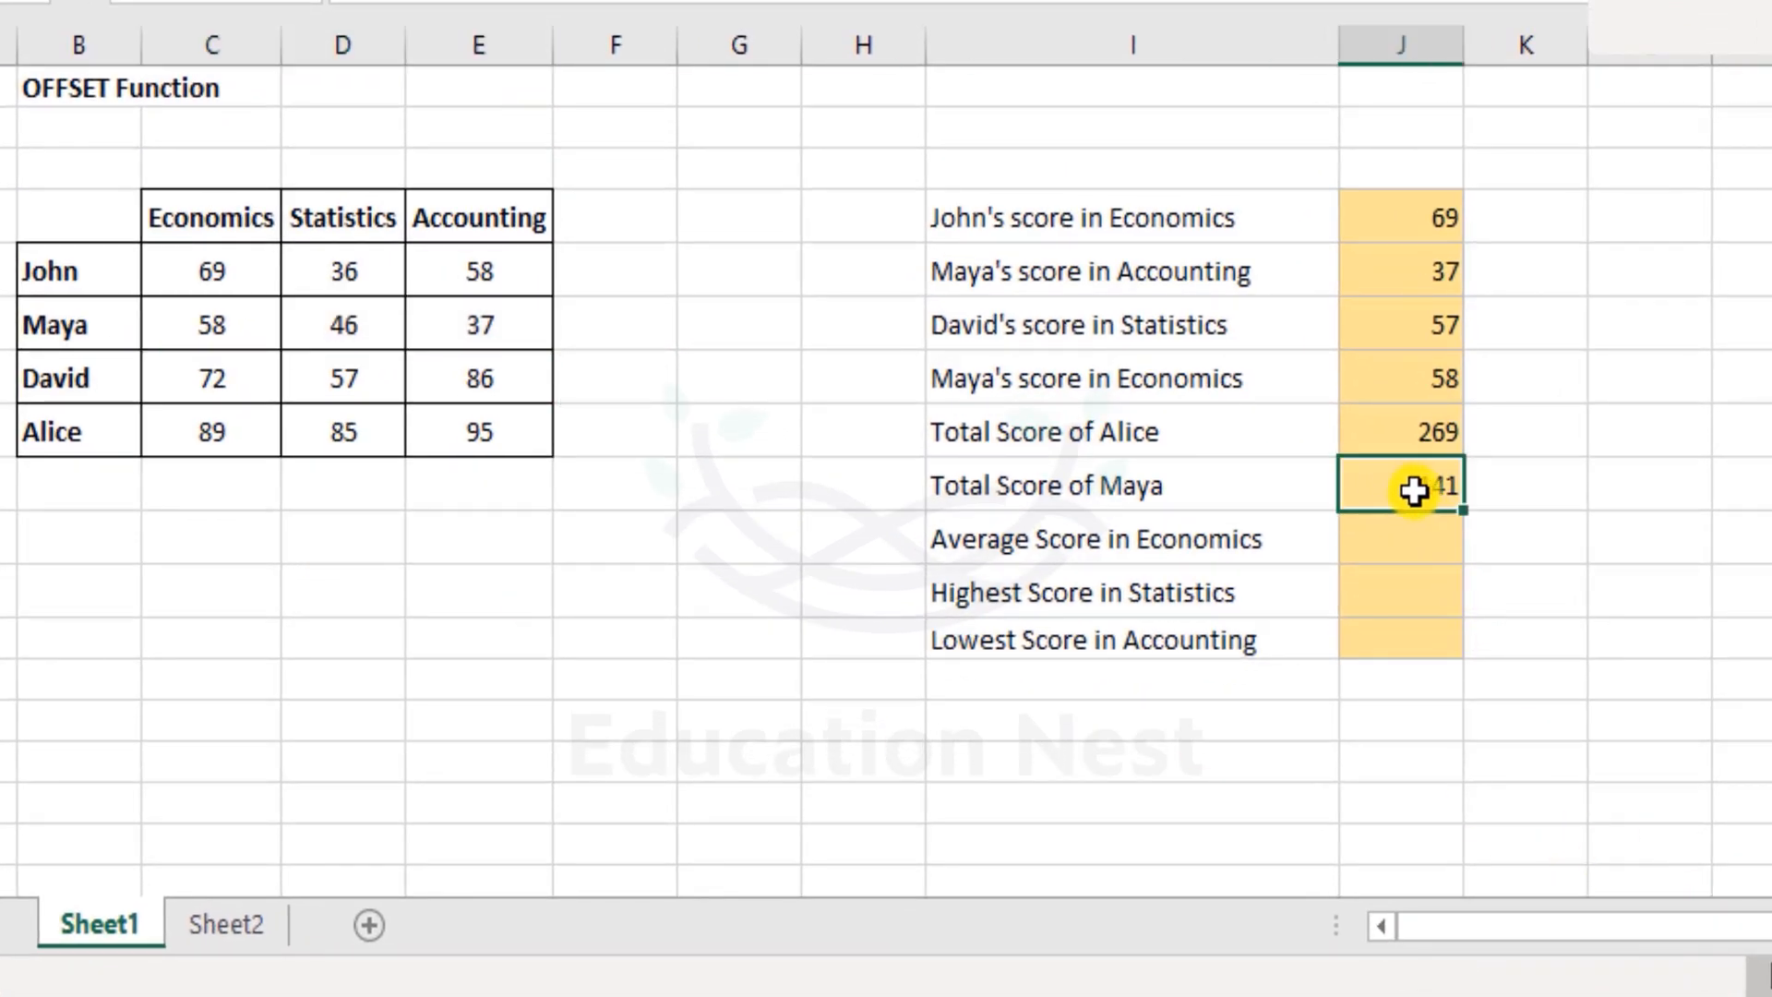
# Begin a SUM formula in K9 with a nested OFFSET that takes F9 as its reference cell
pyautogui.click(1551, 484)
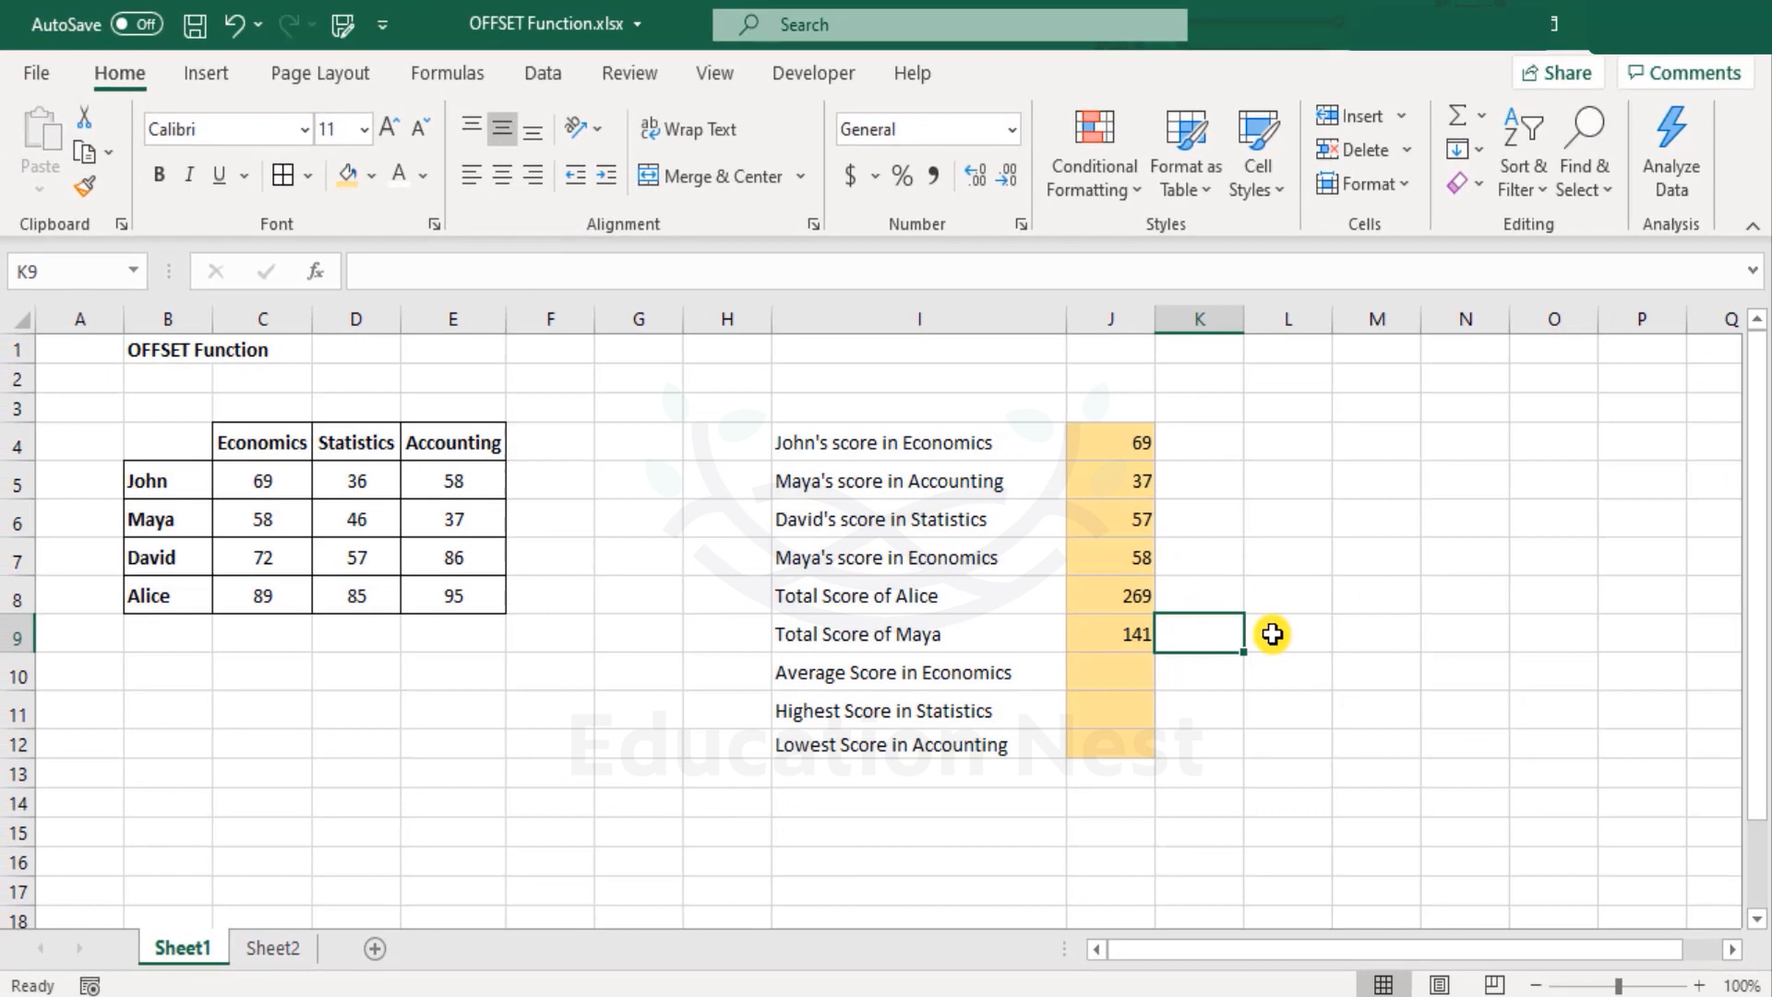
pyautogui.write('=sum(')
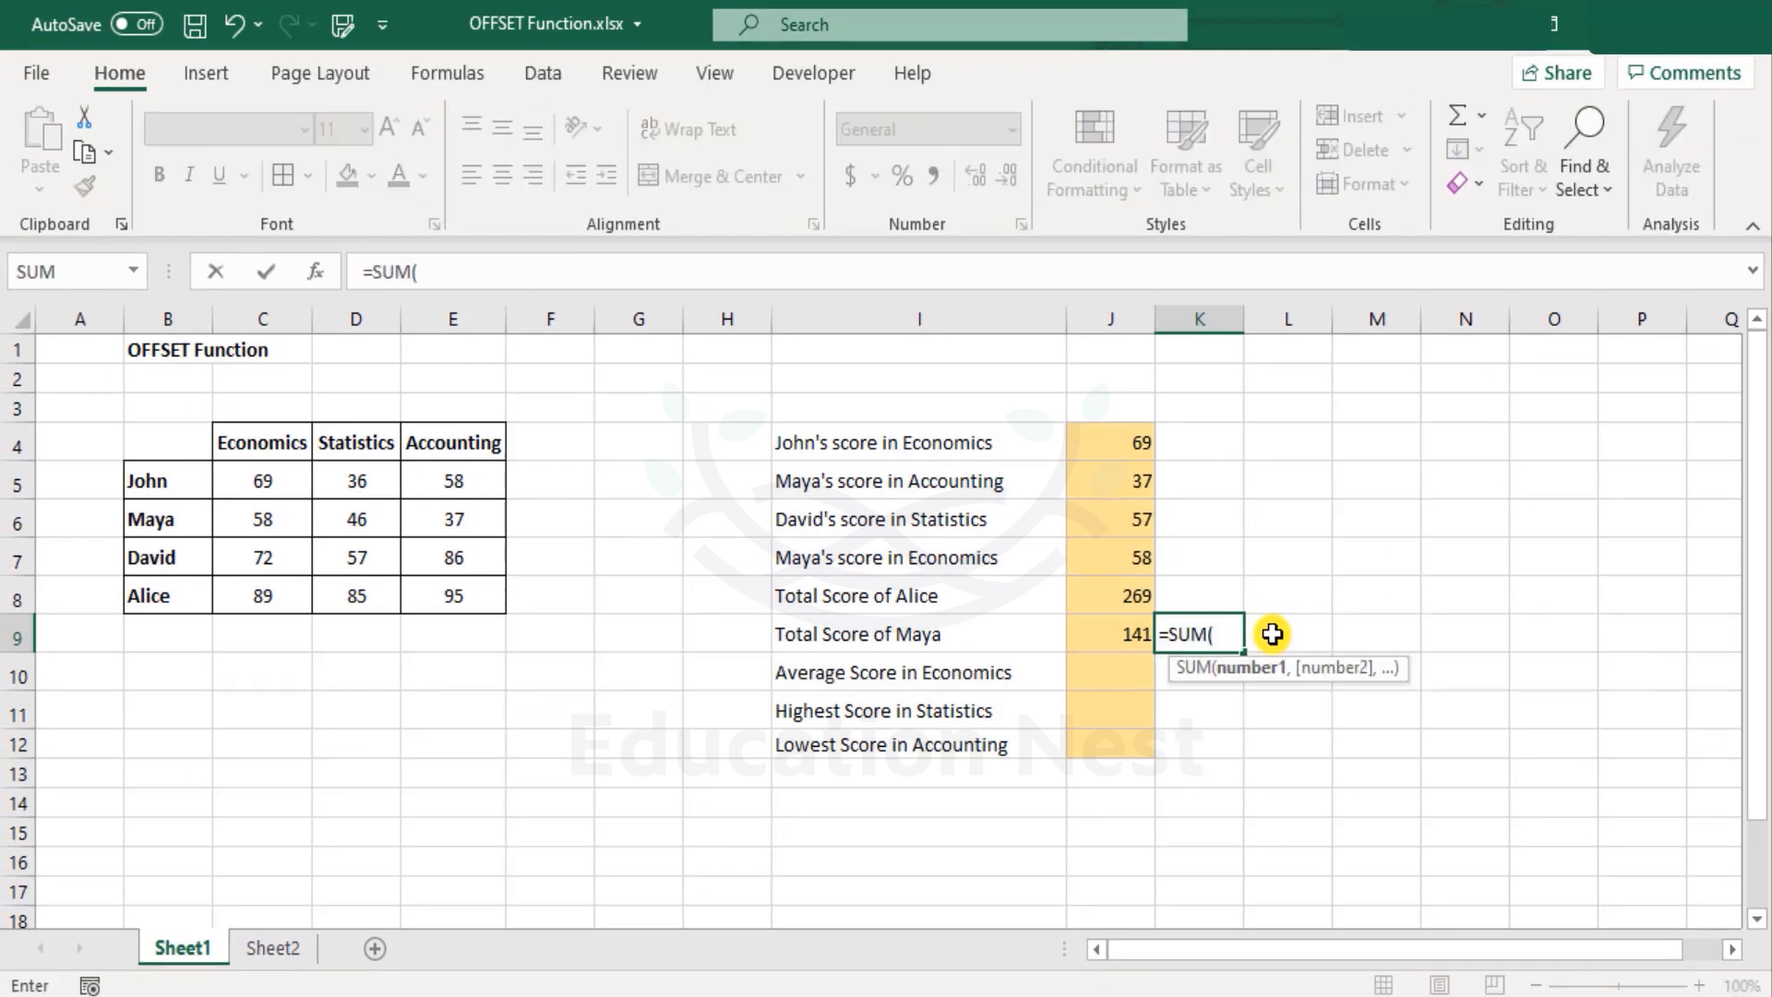
pyautogui.write('of')
pyautogui.press('Tab')
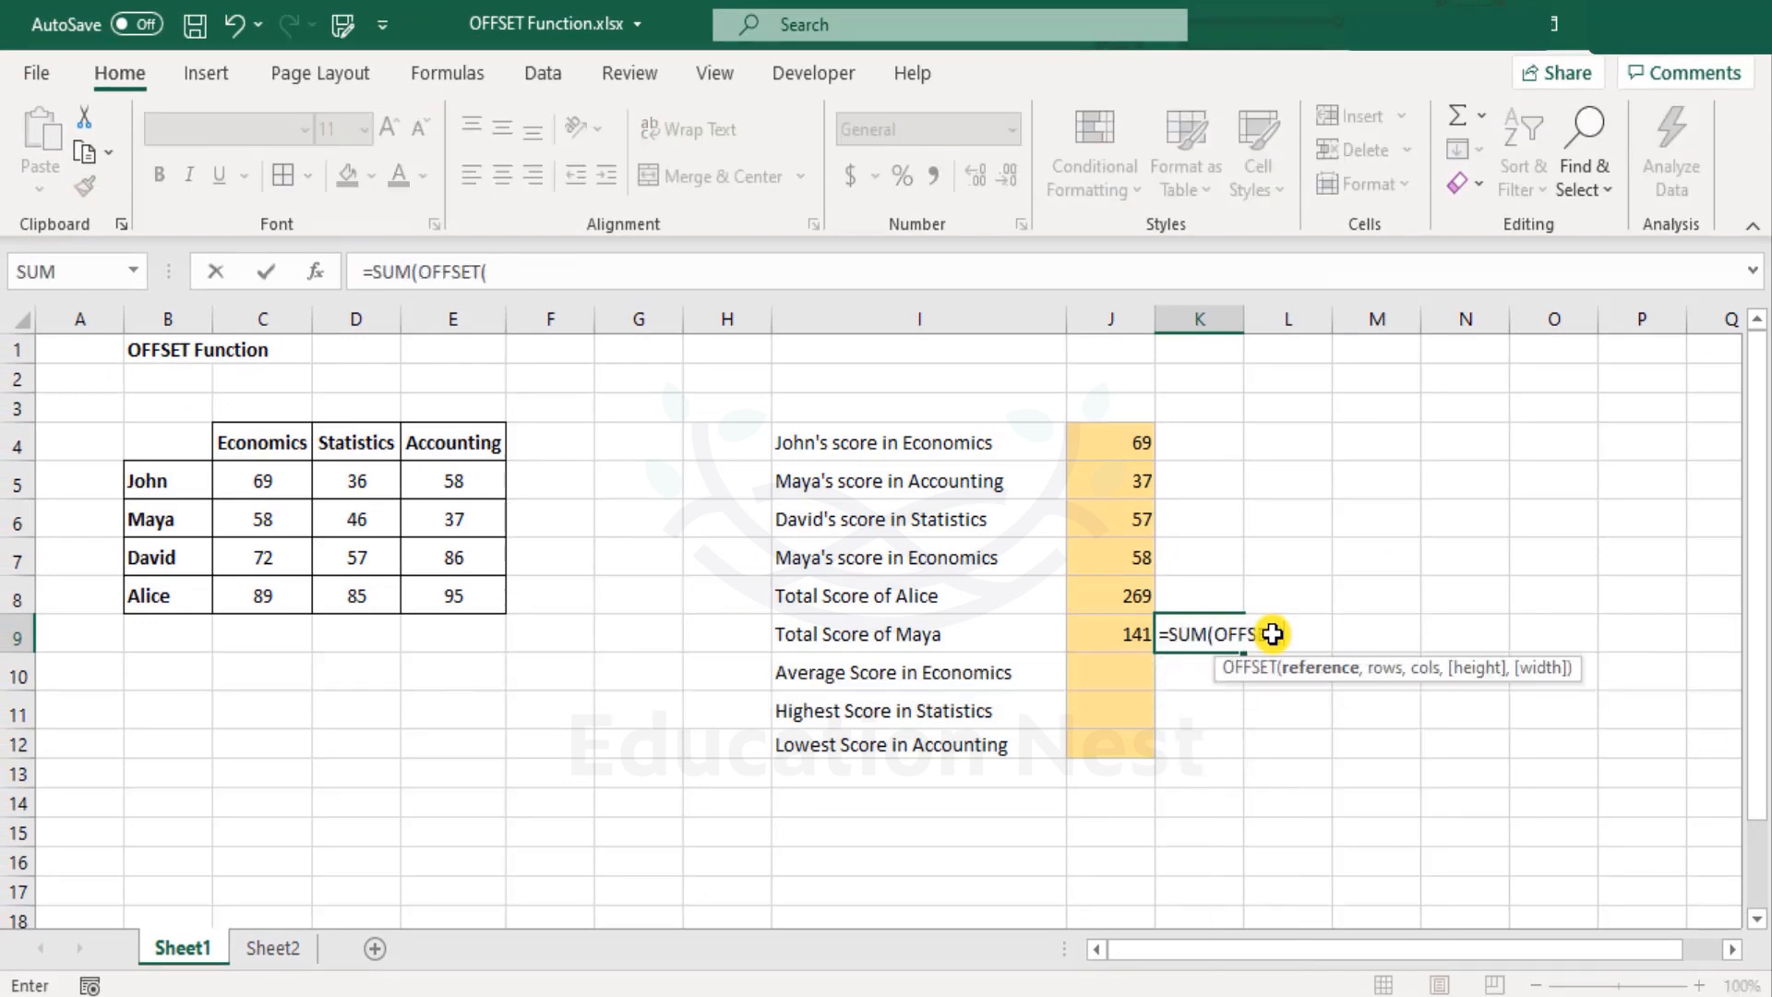
pyautogui.click(554, 634)
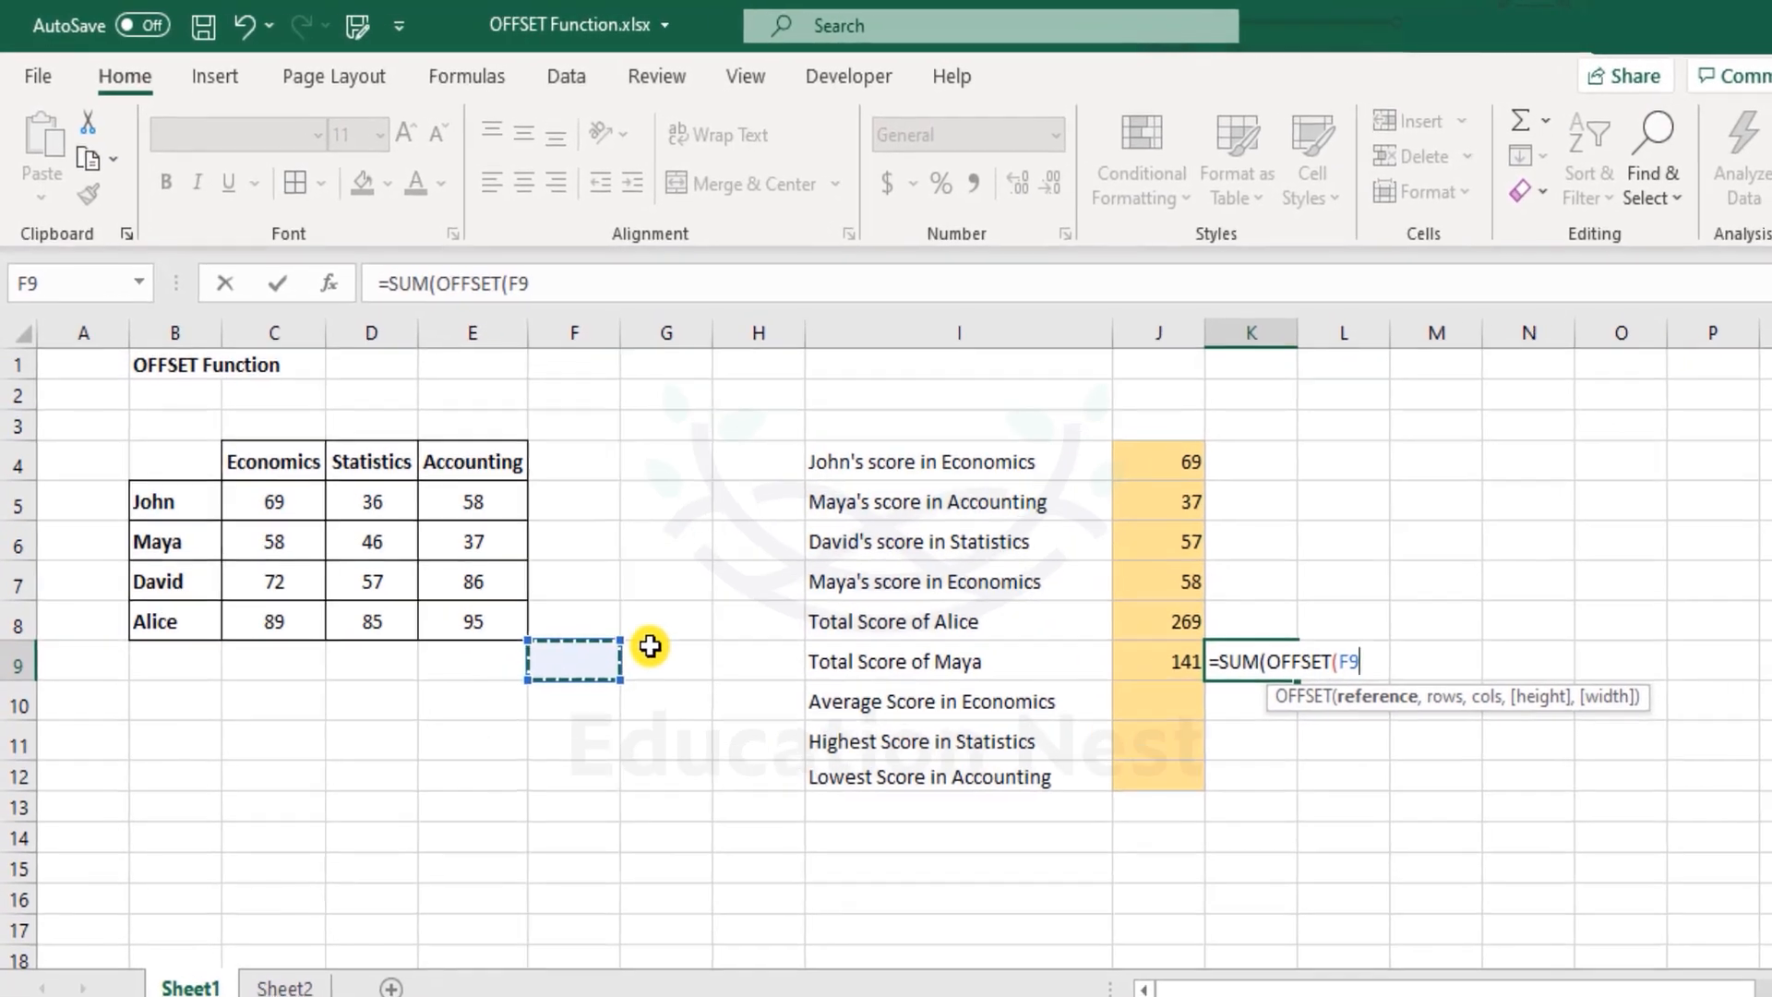
# Complete the K9 formula as =SUM(OFFSET(F9,-3,-1,1,-3)), using a negative width to cover the three scores
pyautogui.write(',-3,')
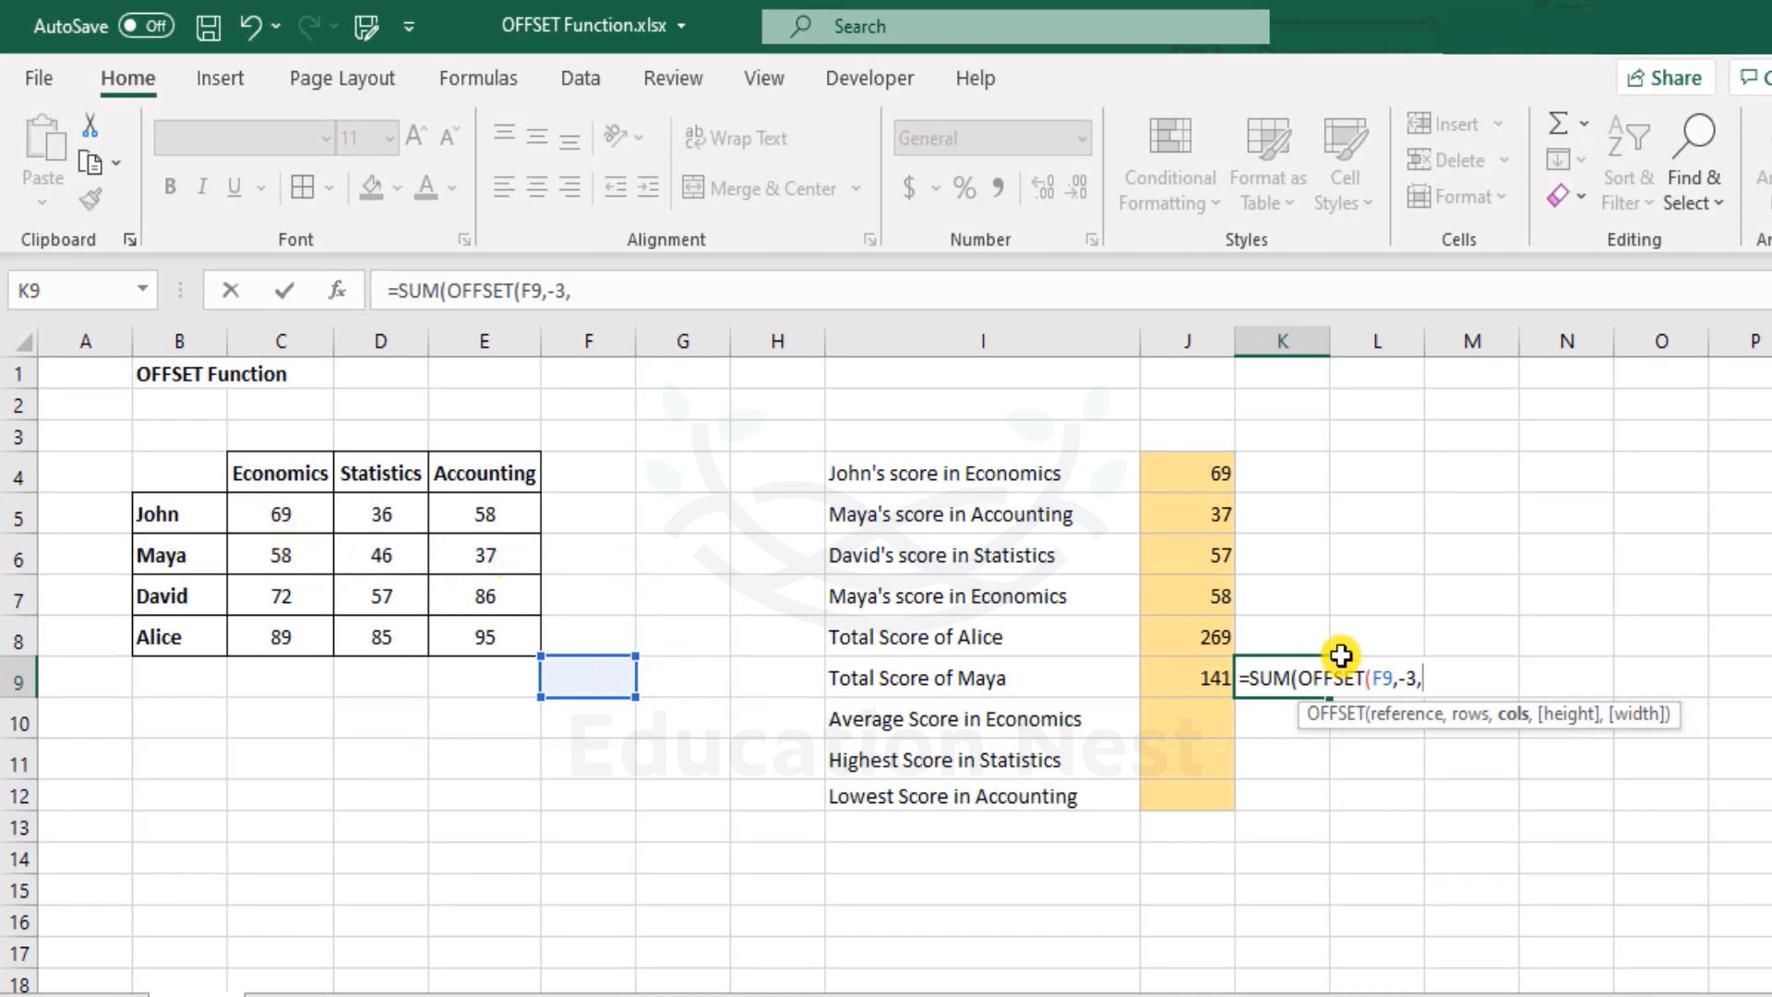
pyautogui.write('-1,')
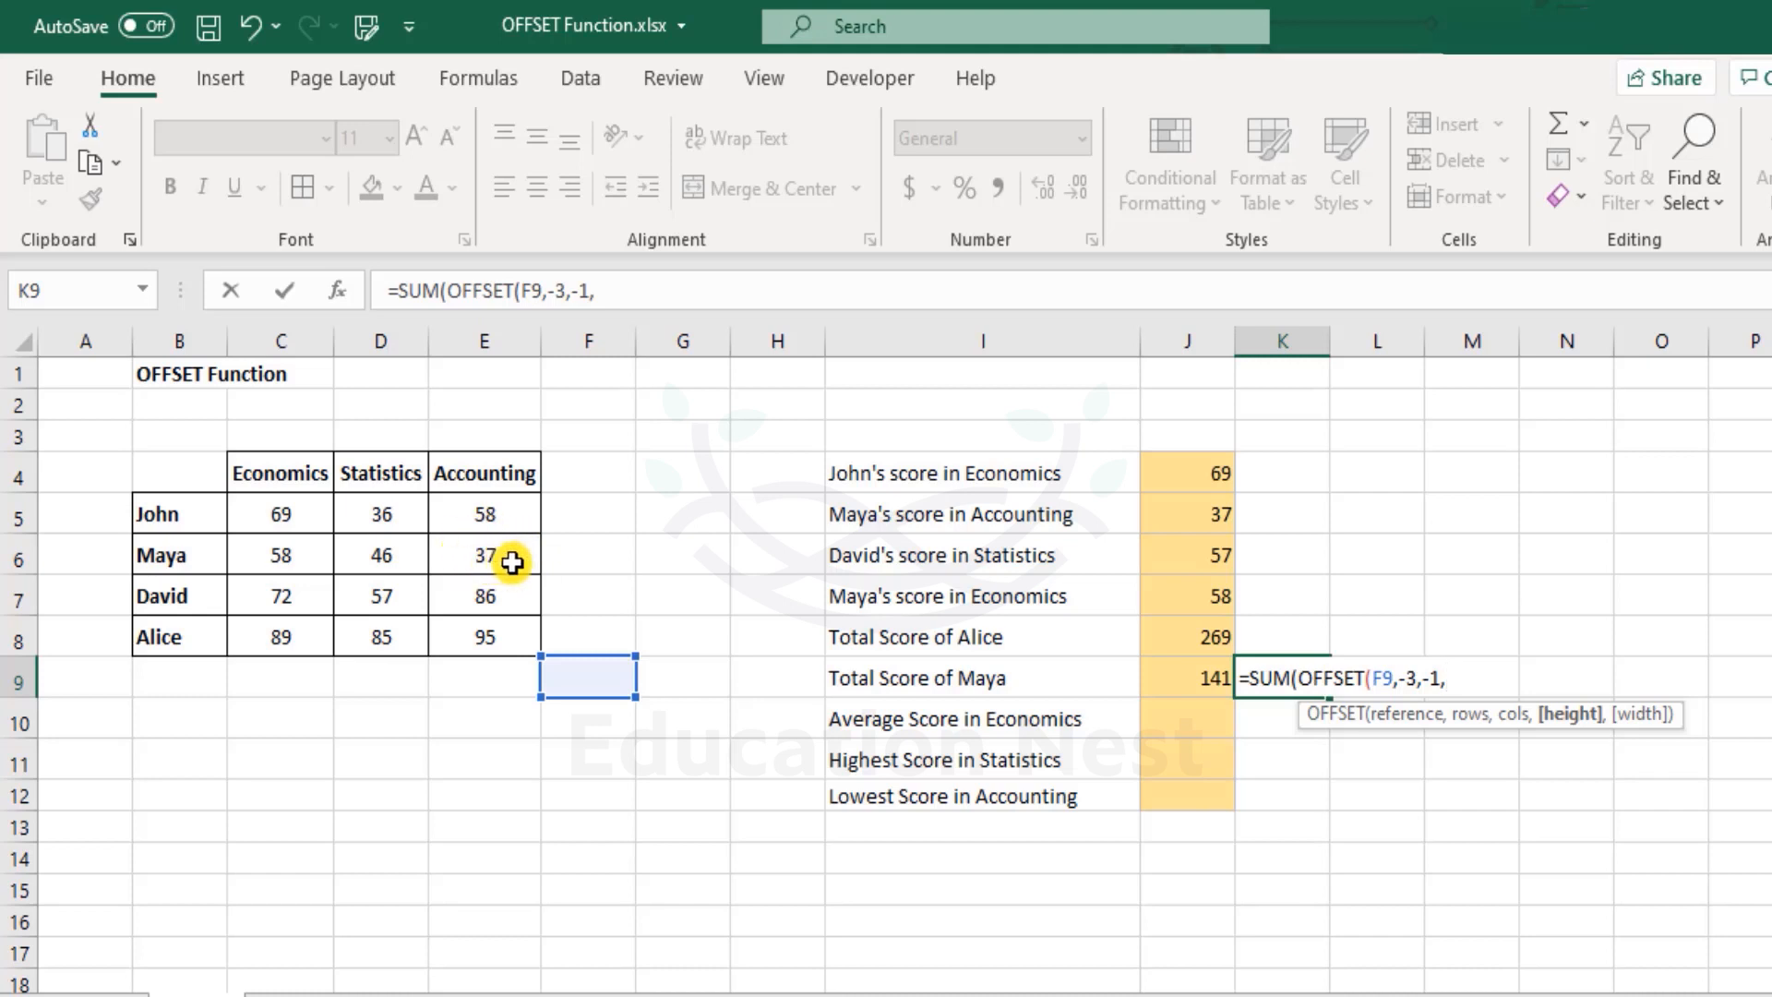
pyautogui.write(',')
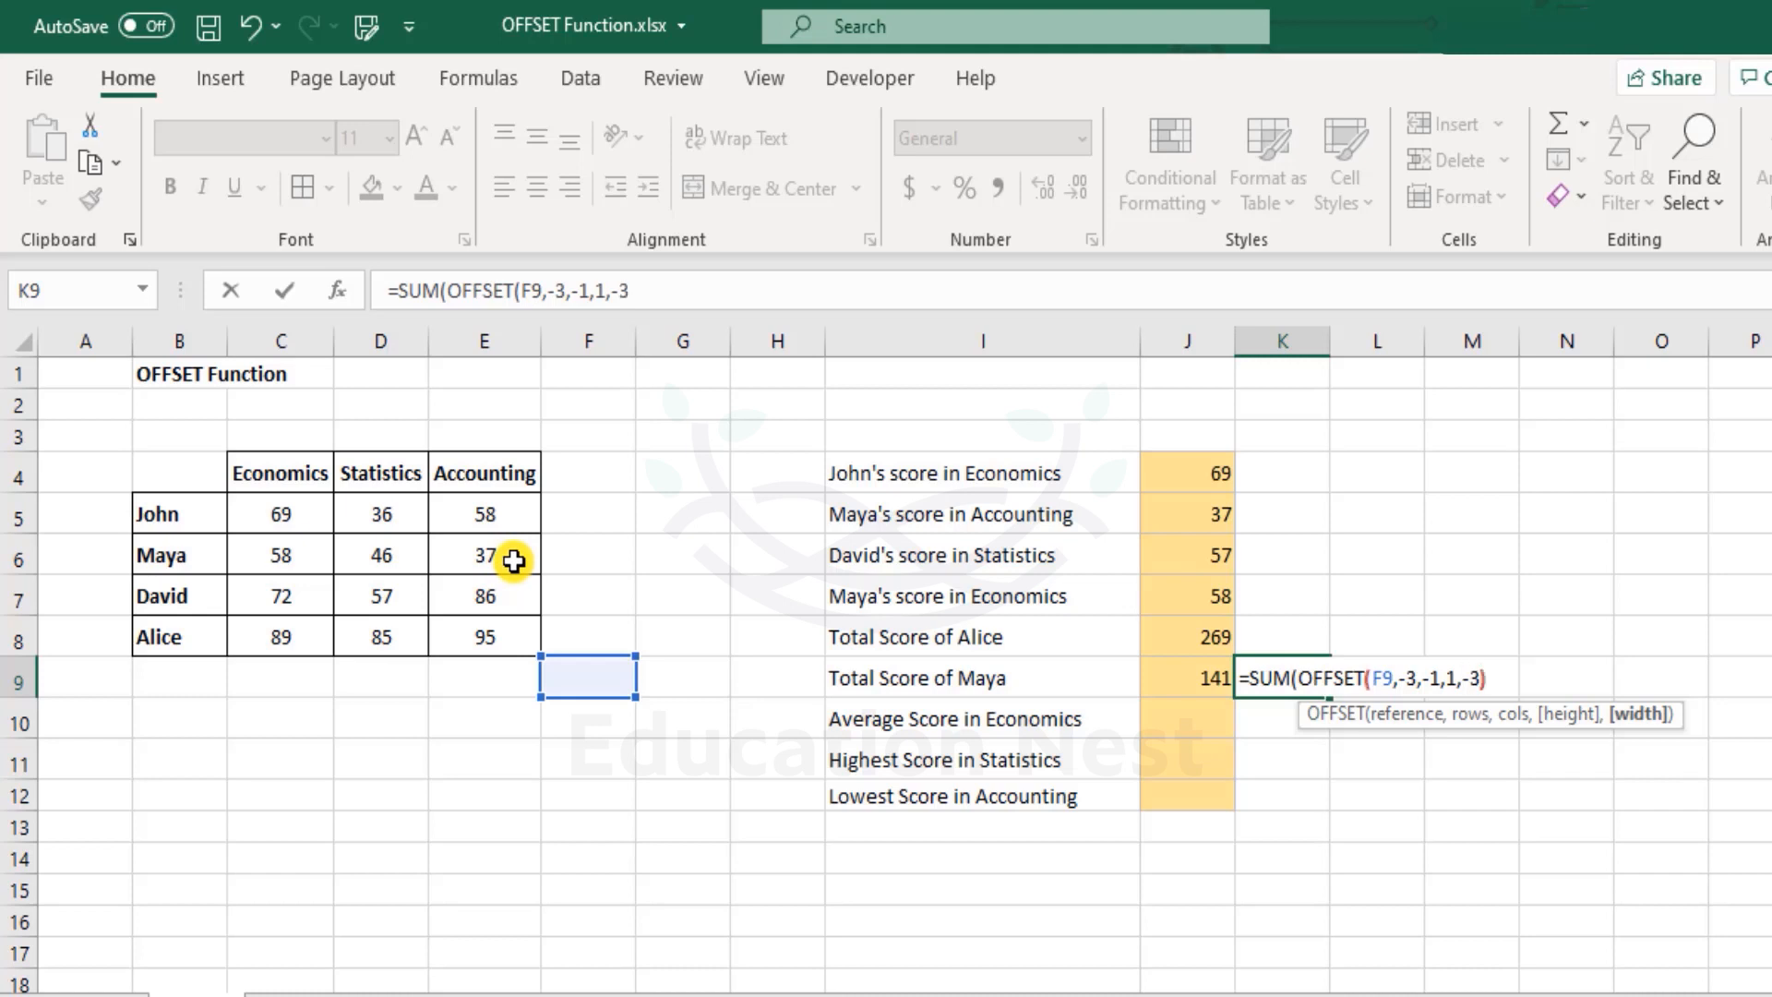
pyautogui.write(')')
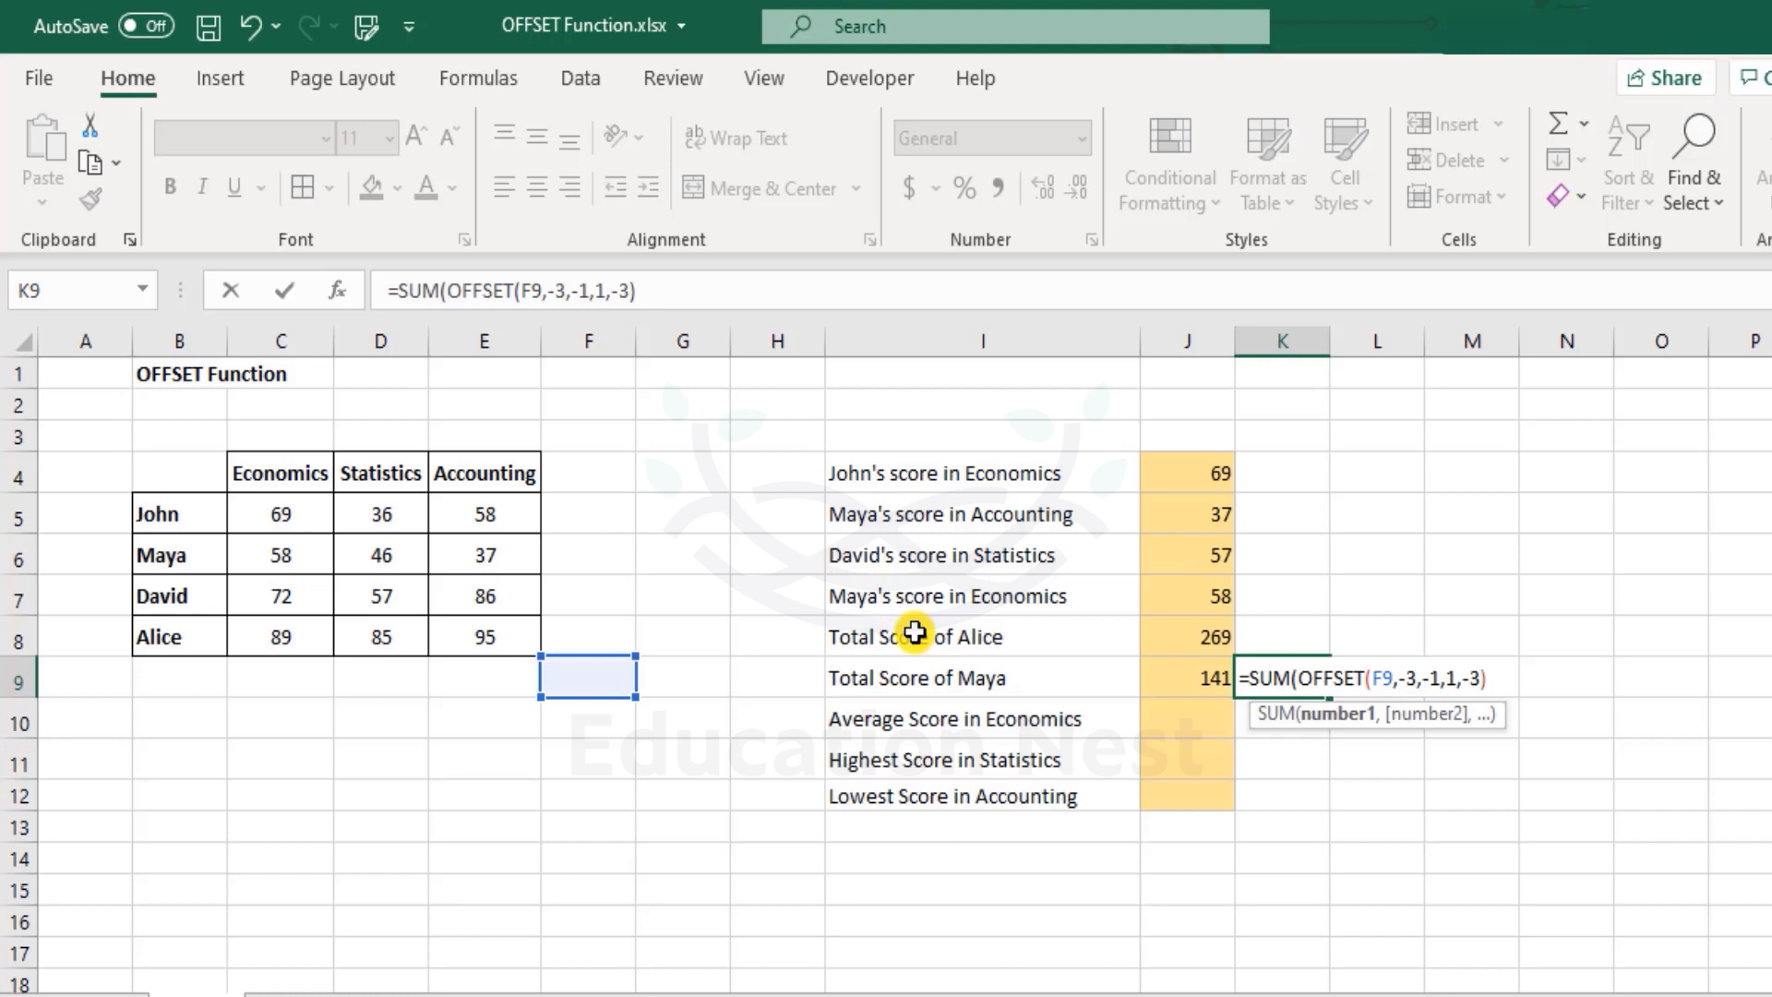
pyautogui.write(')')
pyautogui.press('Return')
pyautogui.press('Up')
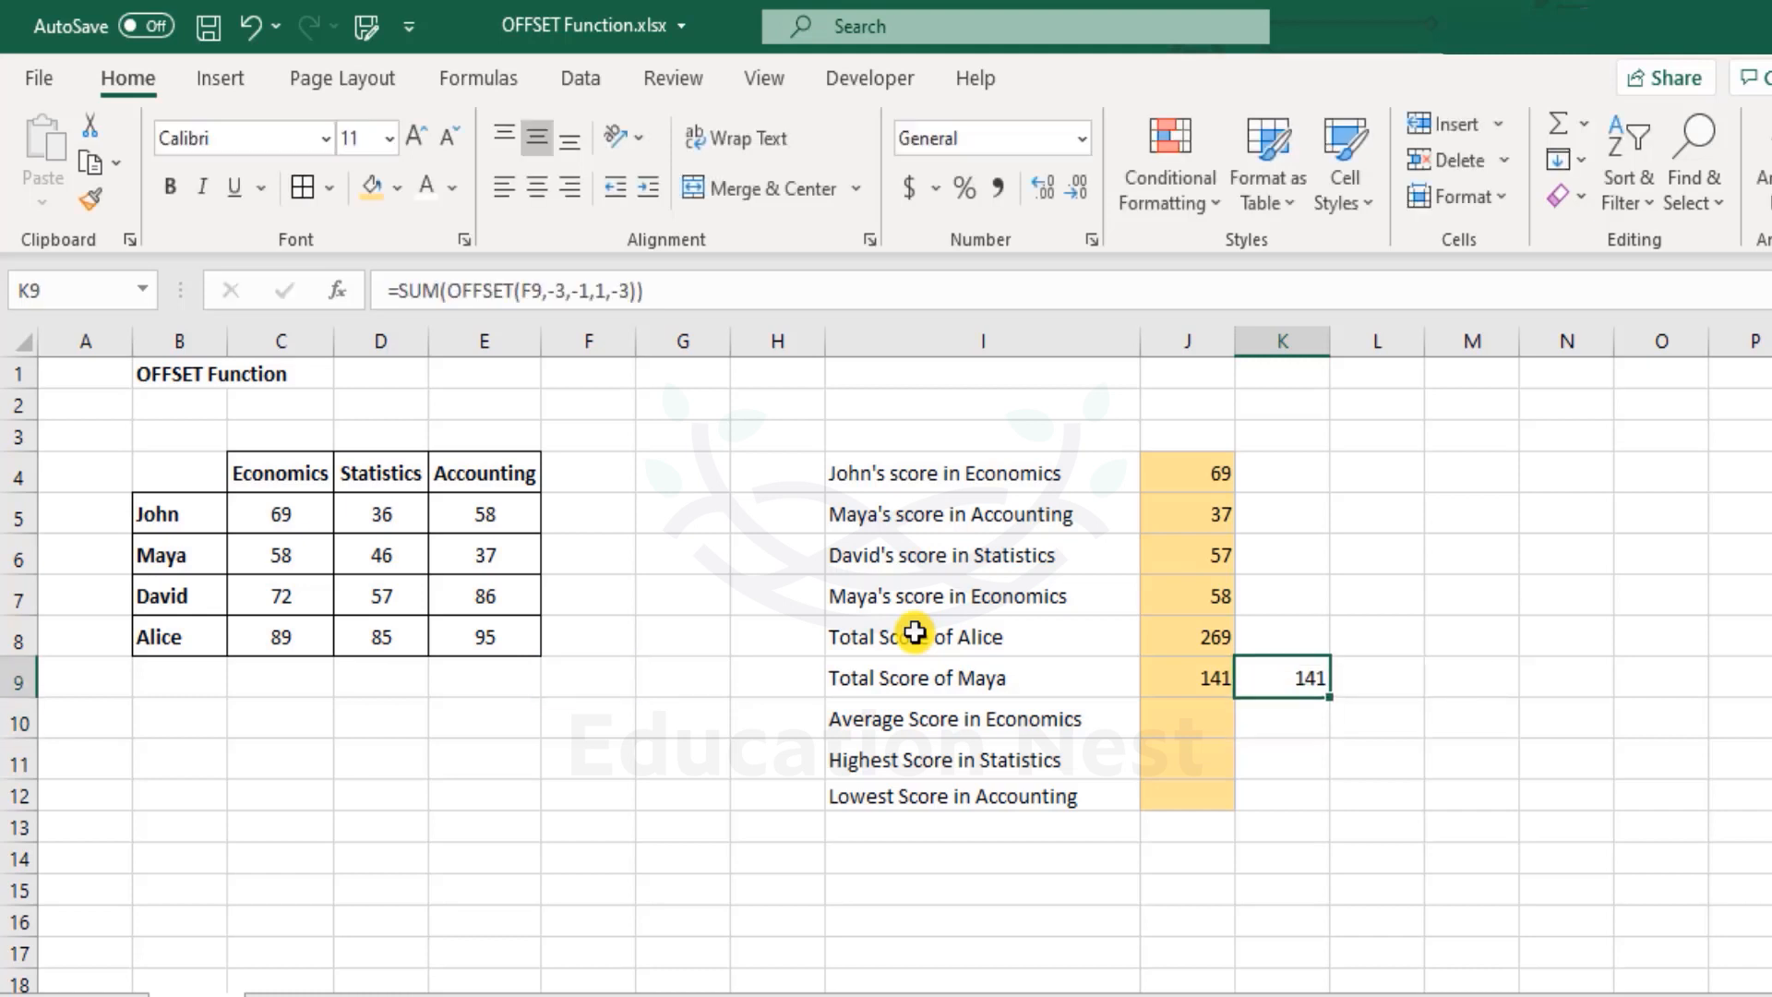
# Compare the OFFSET arguments in the J9 and K9 formulas without changing either
pyautogui.doubleClick(1204, 683)
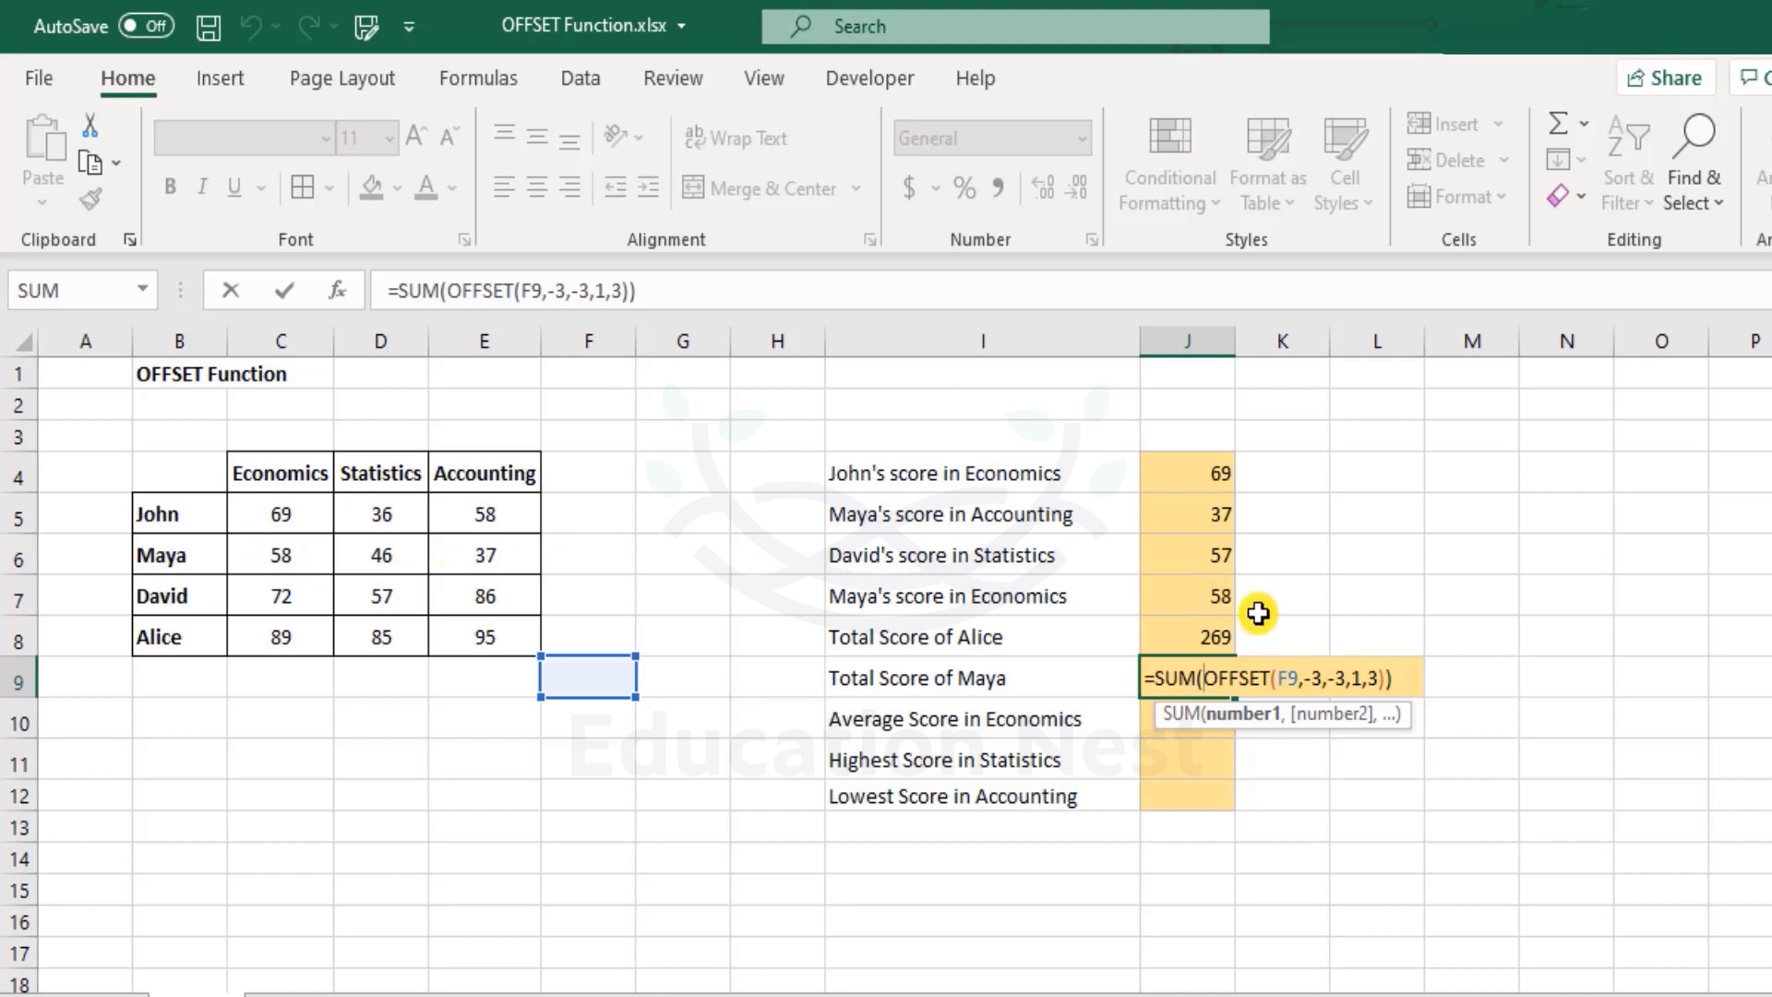
pyautogui.hotkey('ctrl', 'Return')
pyautogui.doubleClick(1285, 680)
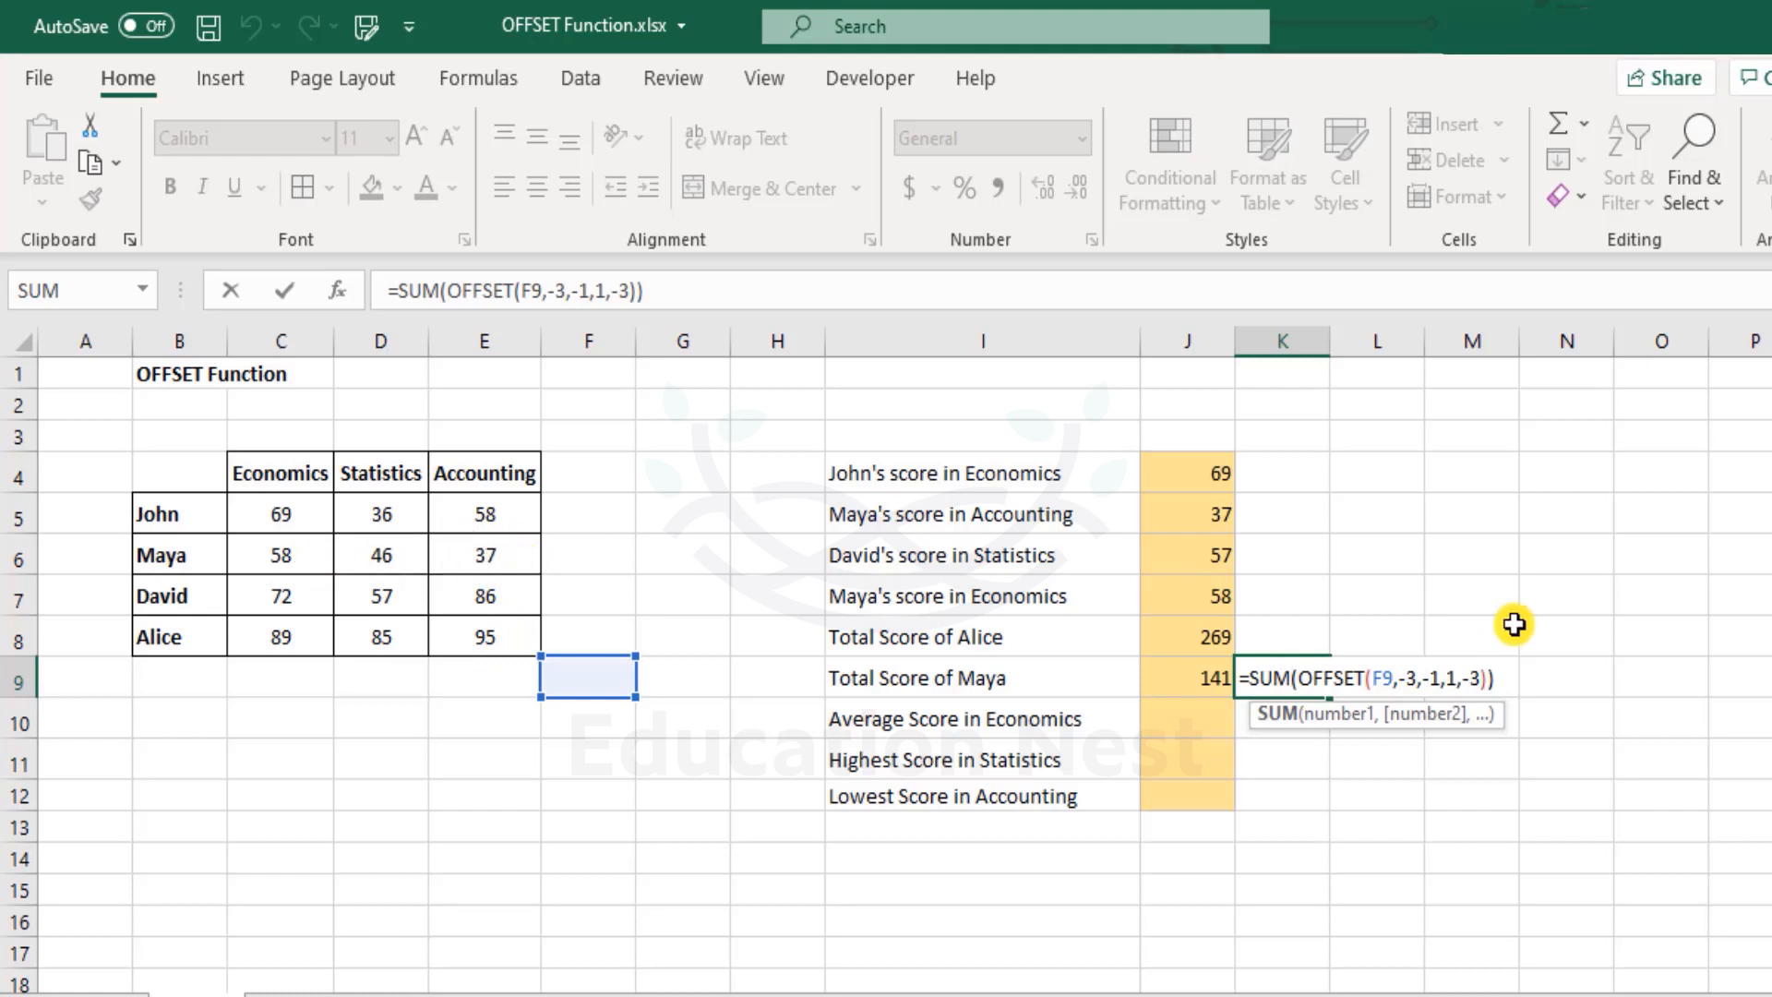
pyautogui.press('Escape')
# Look over the remaining empty answer cells J10:J12 for the average, highest and lowest scores
pyautogui.click(1188, 720)
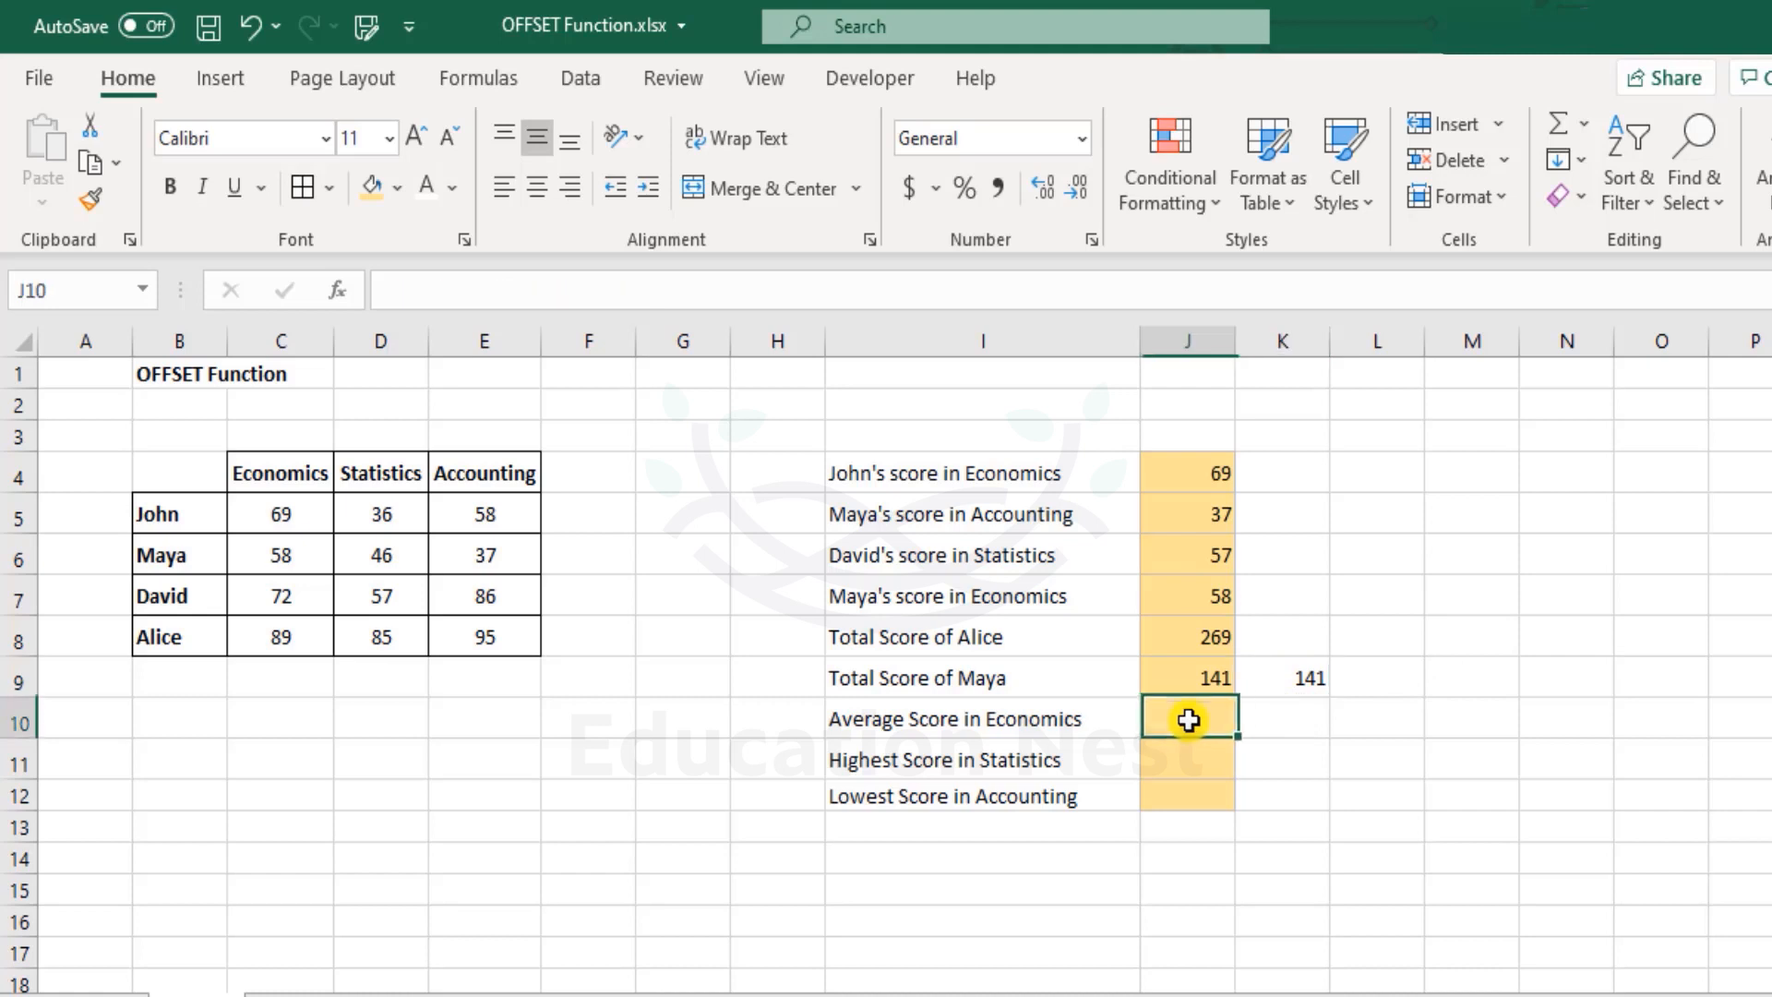
pyautogui.moveTo(1013, 726)
pyautogui.mouseDown()
pyautogui.moveTo(1016, 783)
pyautogui.moveTo(1024, 719)
pyautogui.mouseUp()
pyautogui.click(1221, 713)
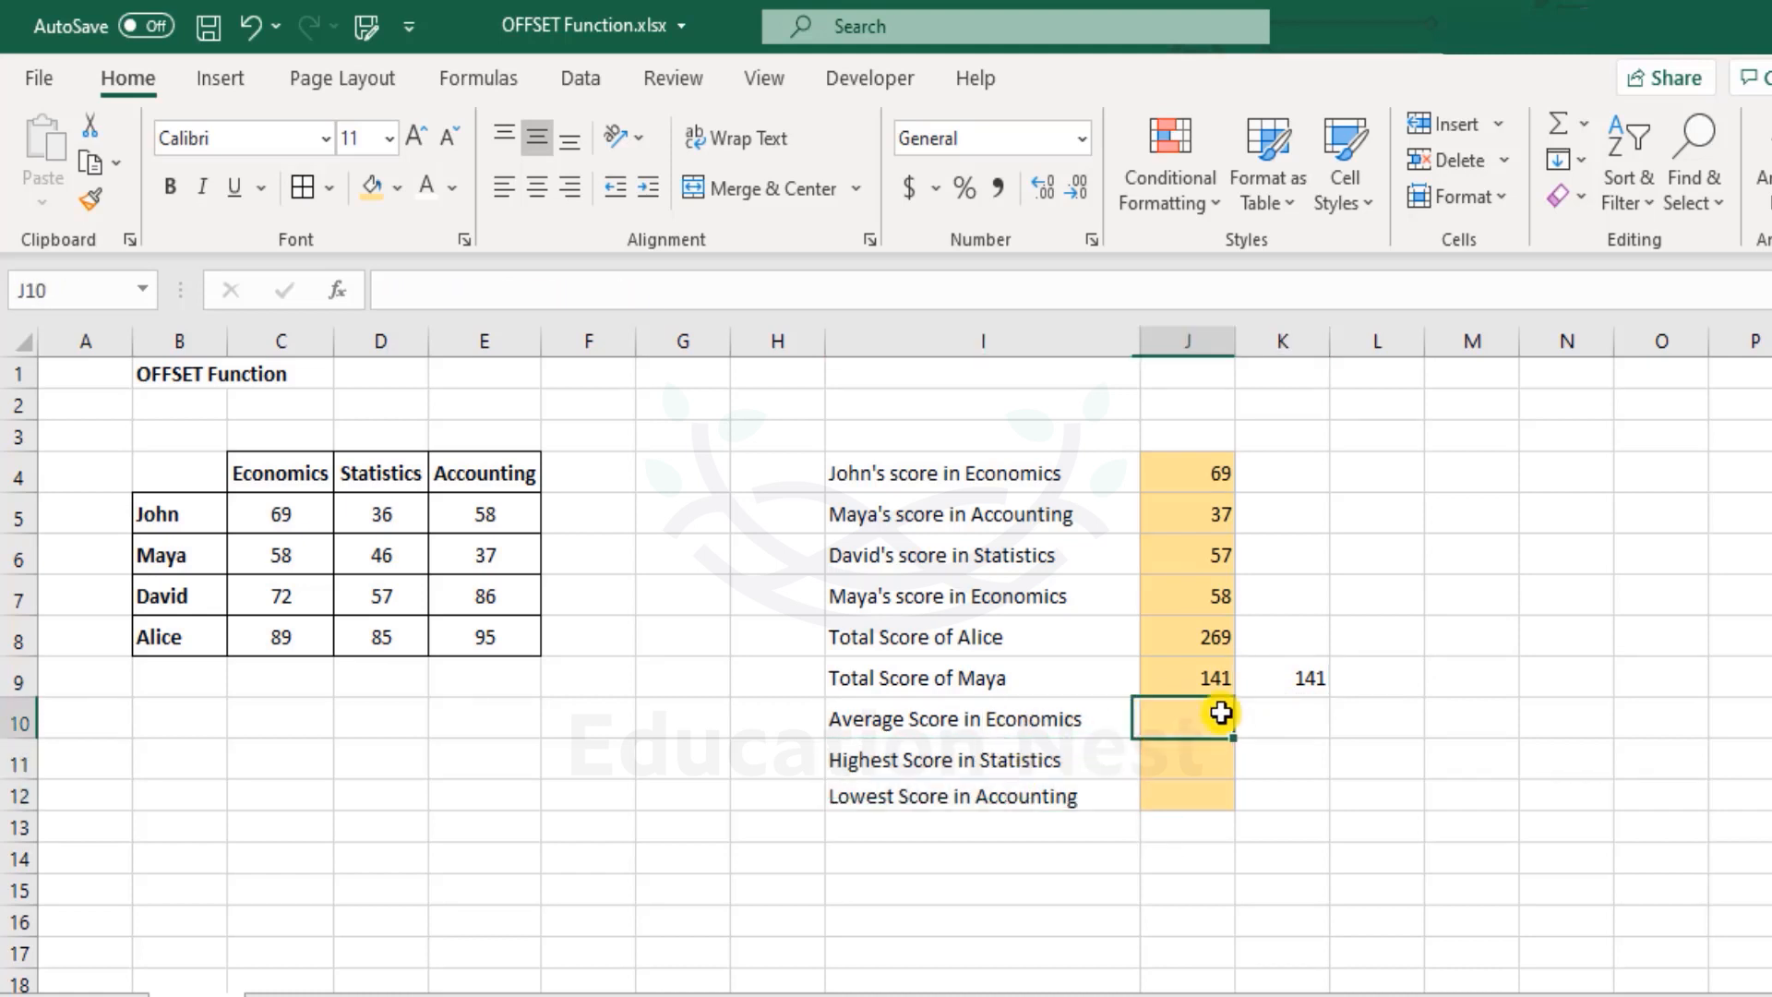
pyautogui.click(1187, 755)
pyautogui.click(1191, 794)
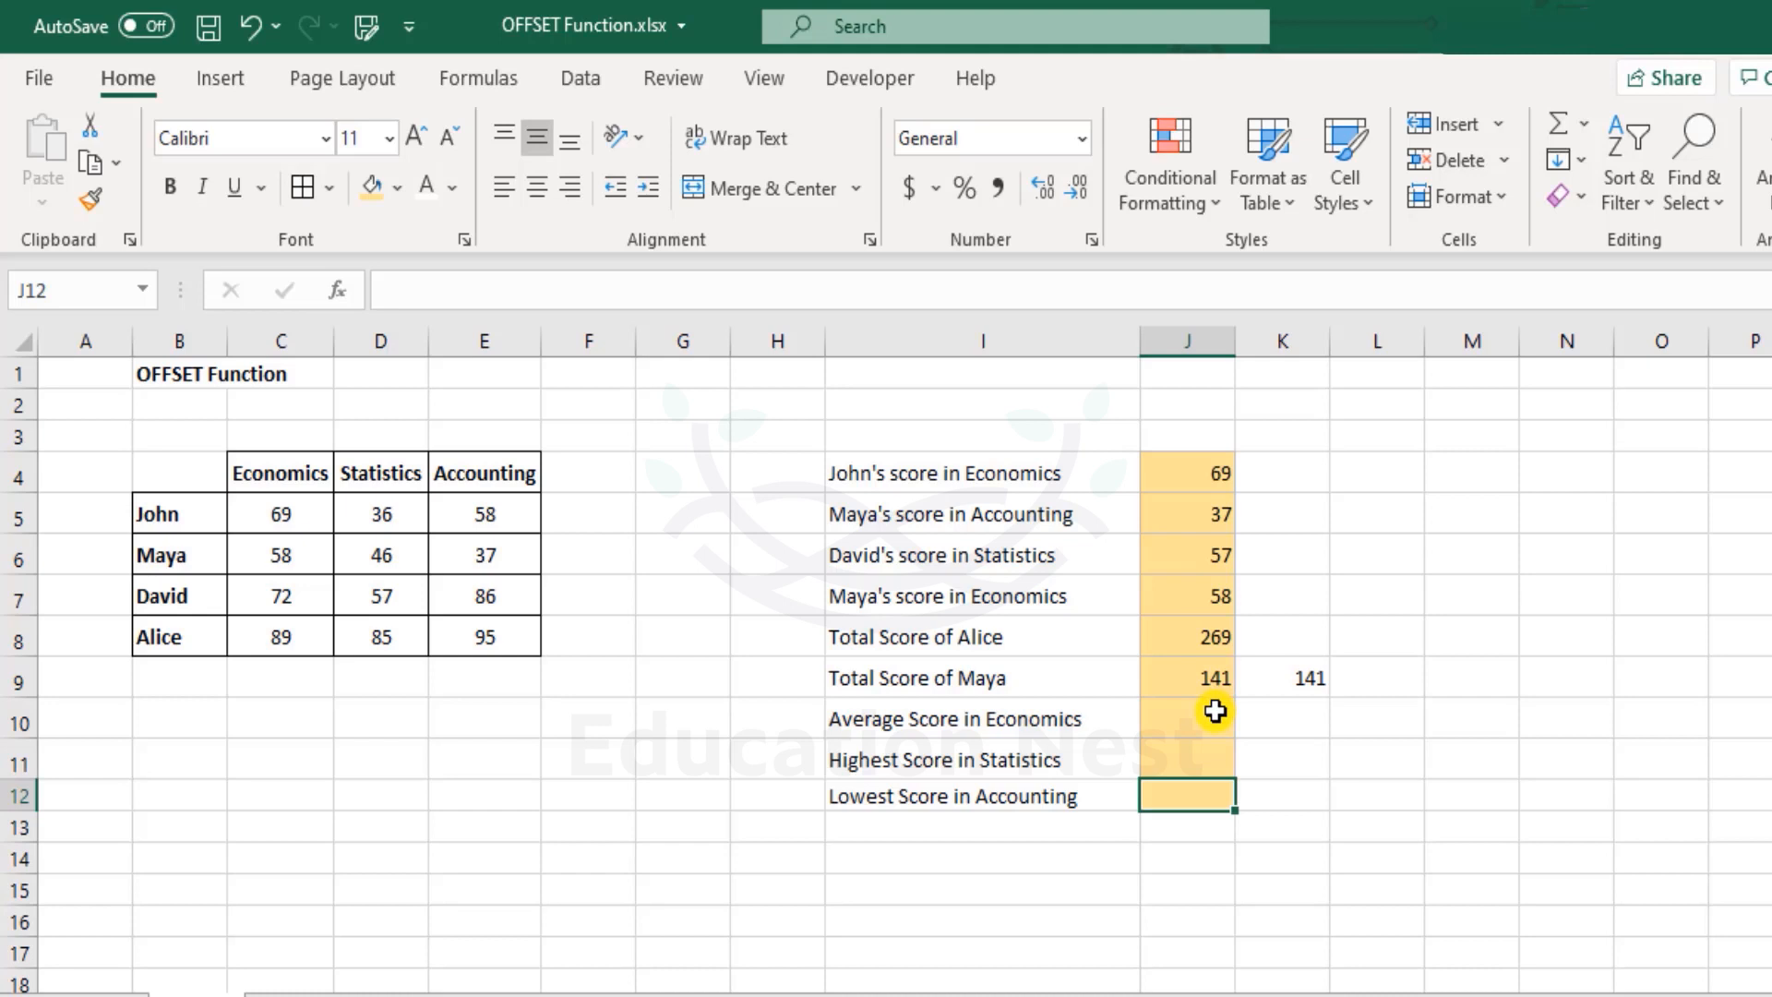
# Begin an AVERAGE formula in J10 with a nested OFFSET that takes B4 as its reference cell
pyautogui.click(1215, 711)
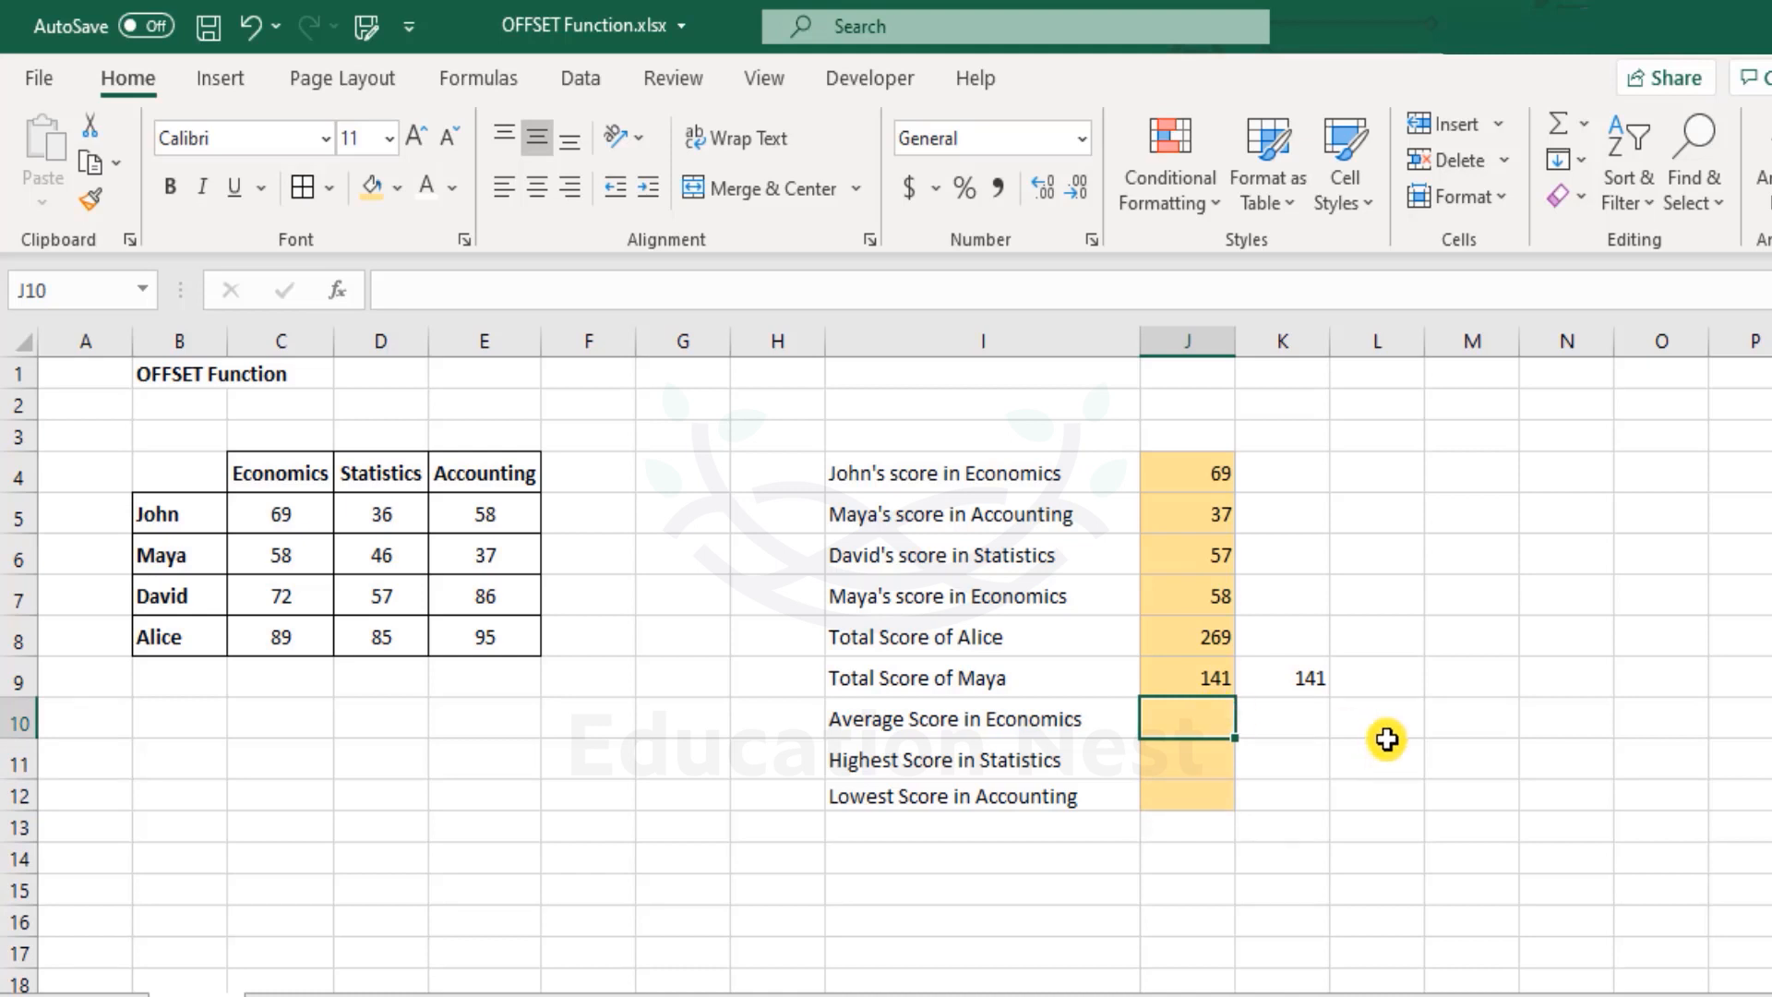
pyautogui.write('=ave')
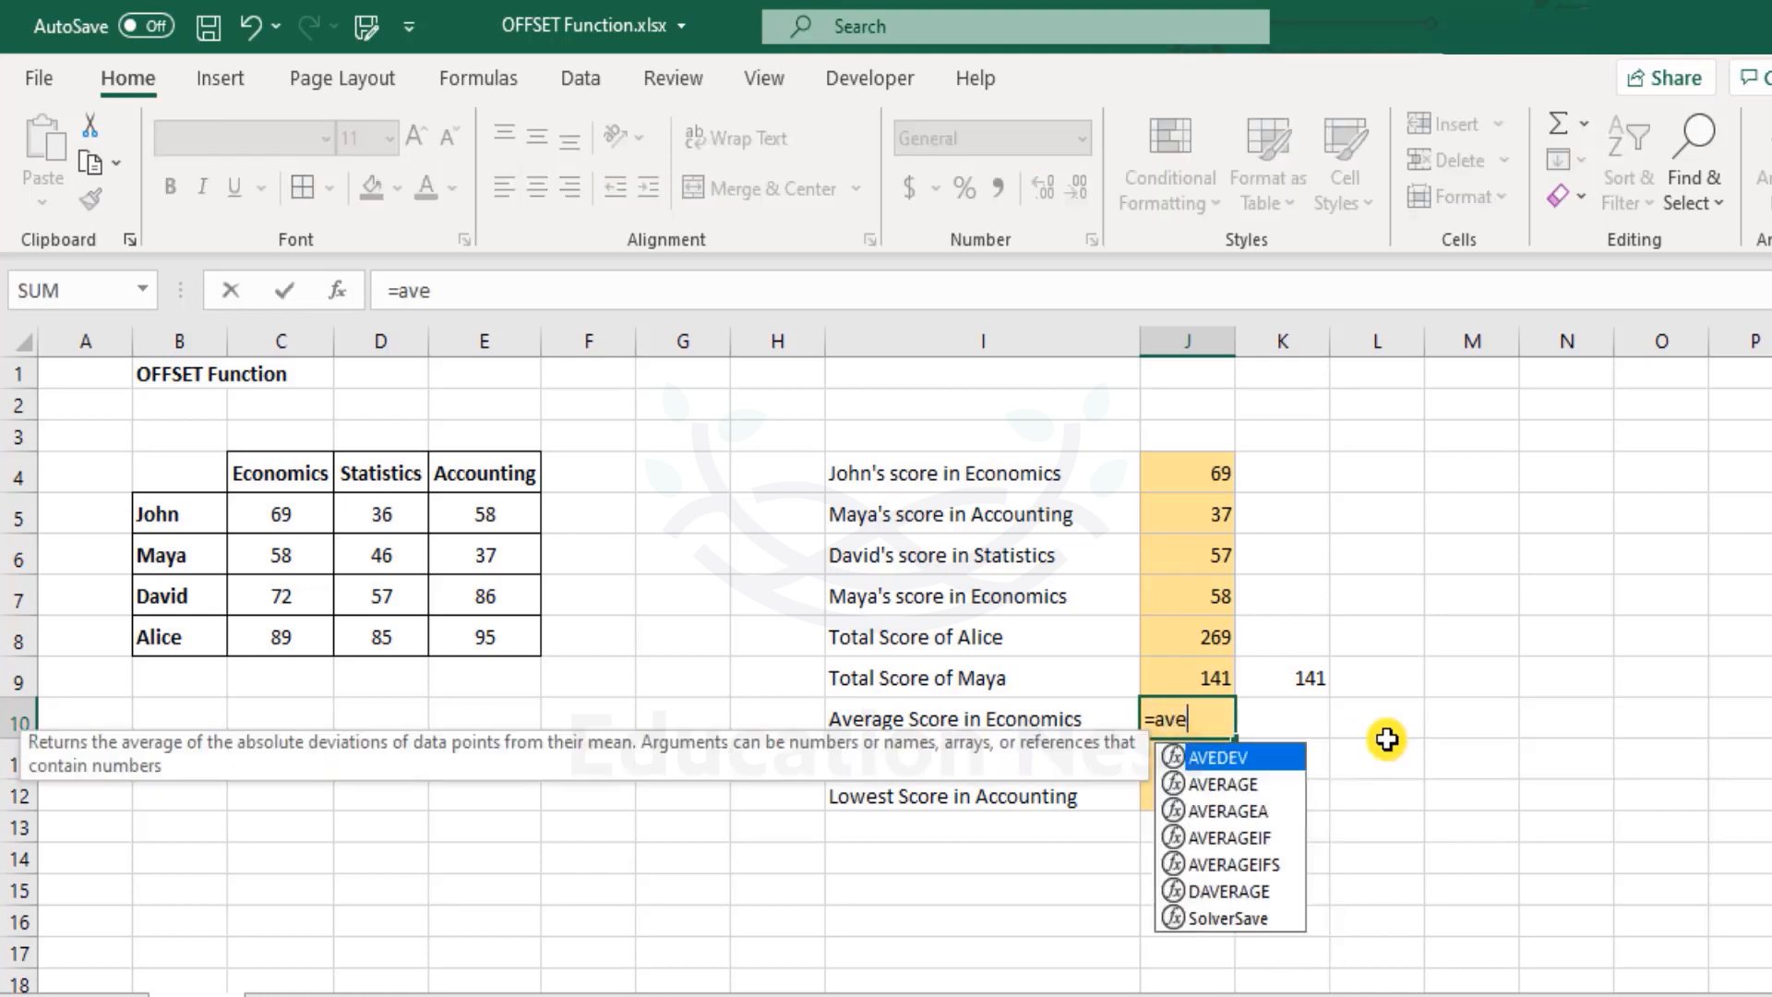
pyautogui.write('ra')
pyautogui.press('Tab')
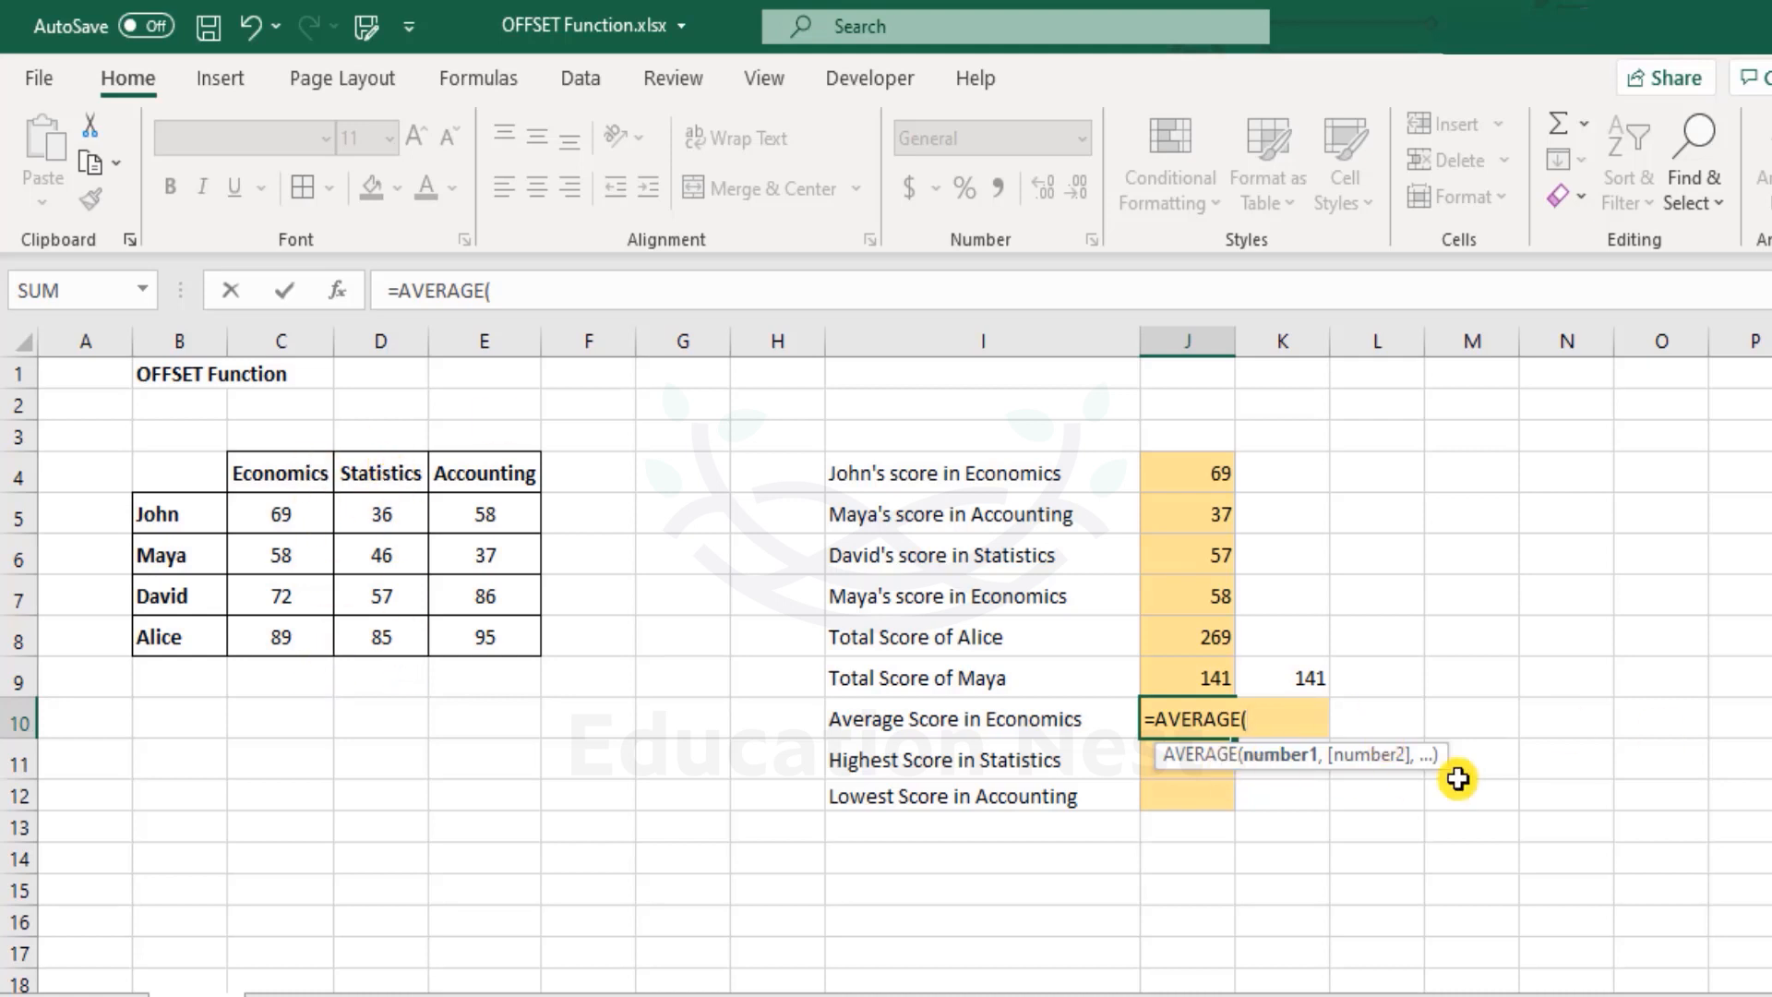
pyautogui.write('off')
pyautogui.press('Tab')
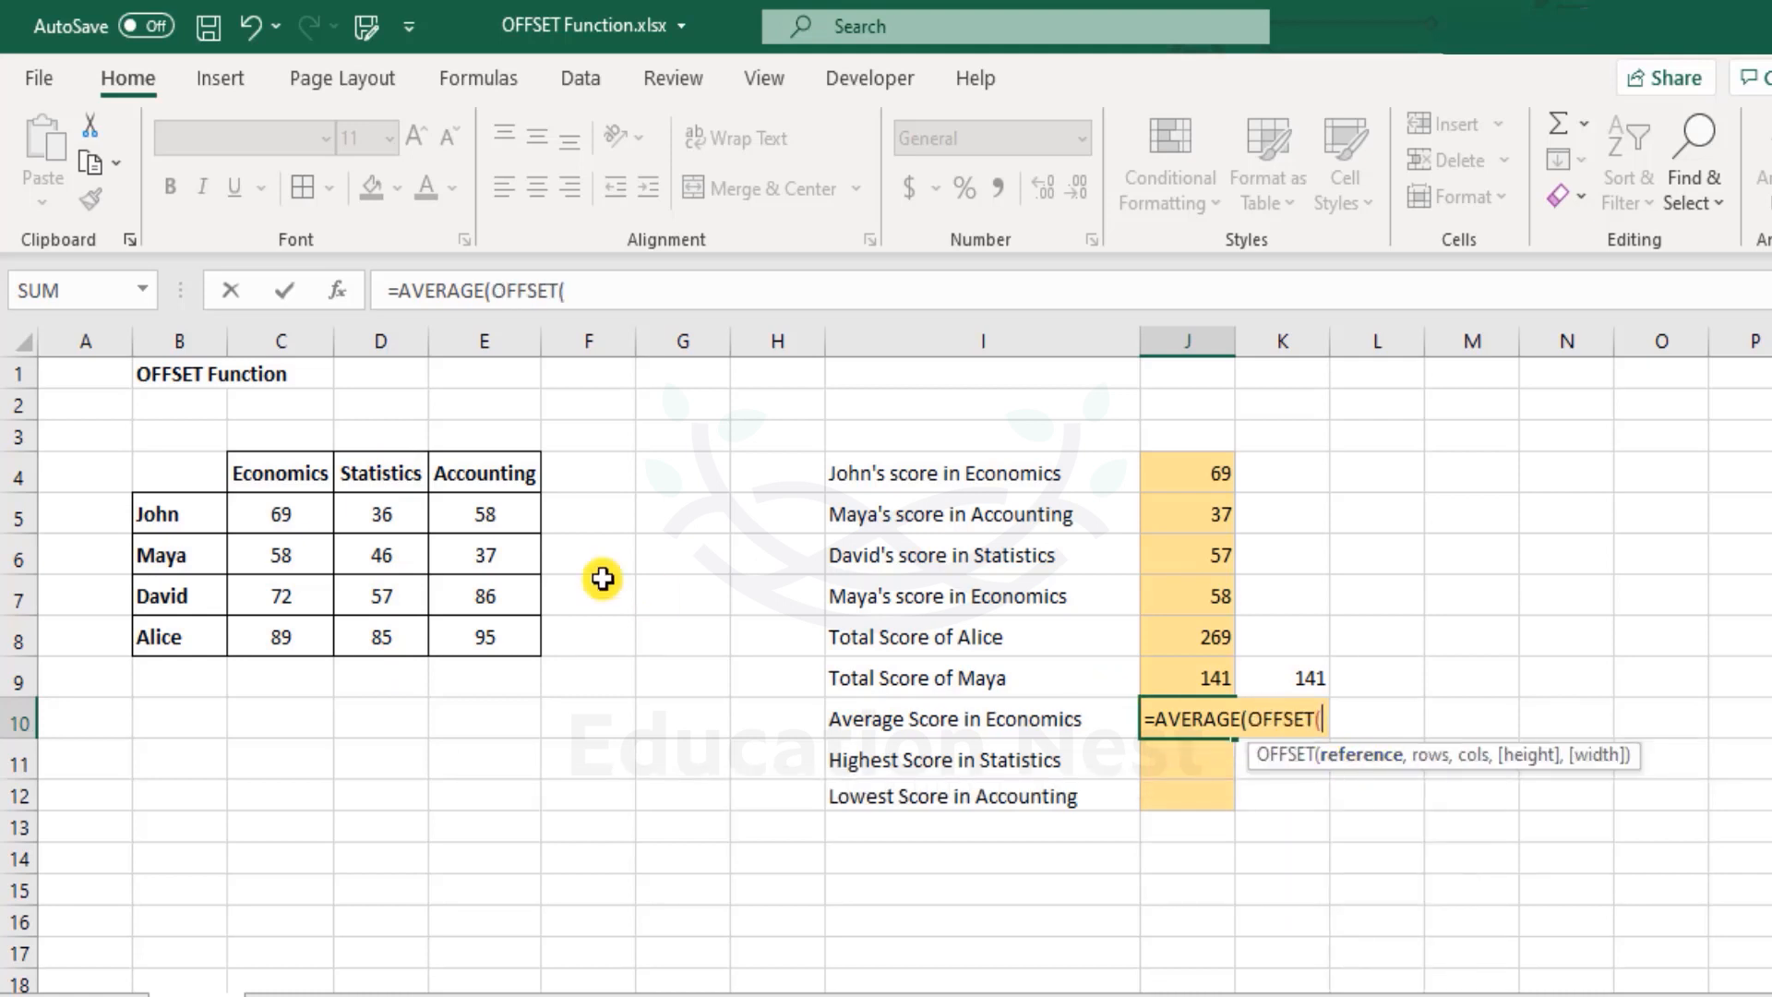
pyautogui.click(200, 469)
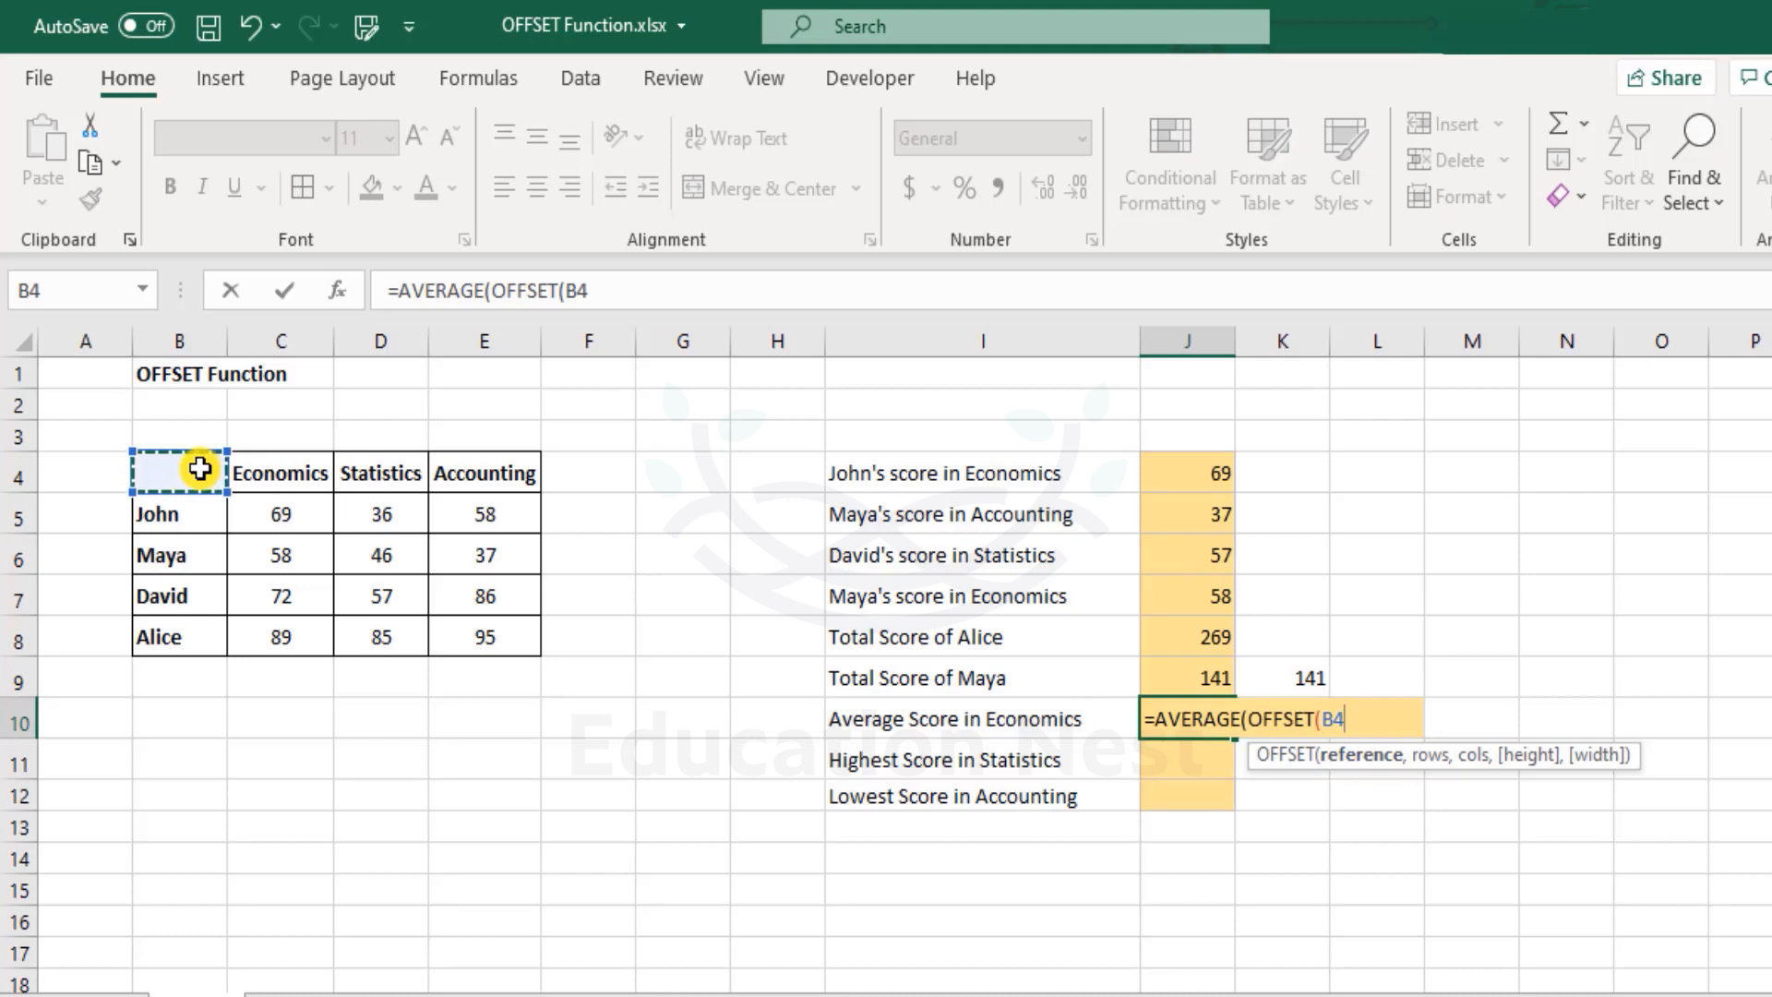
# Complete the J10 formula as =AVERAGE(OFFSET(B4,1,1,4,1)) to average the Economics scores
pyautogui.write(',')
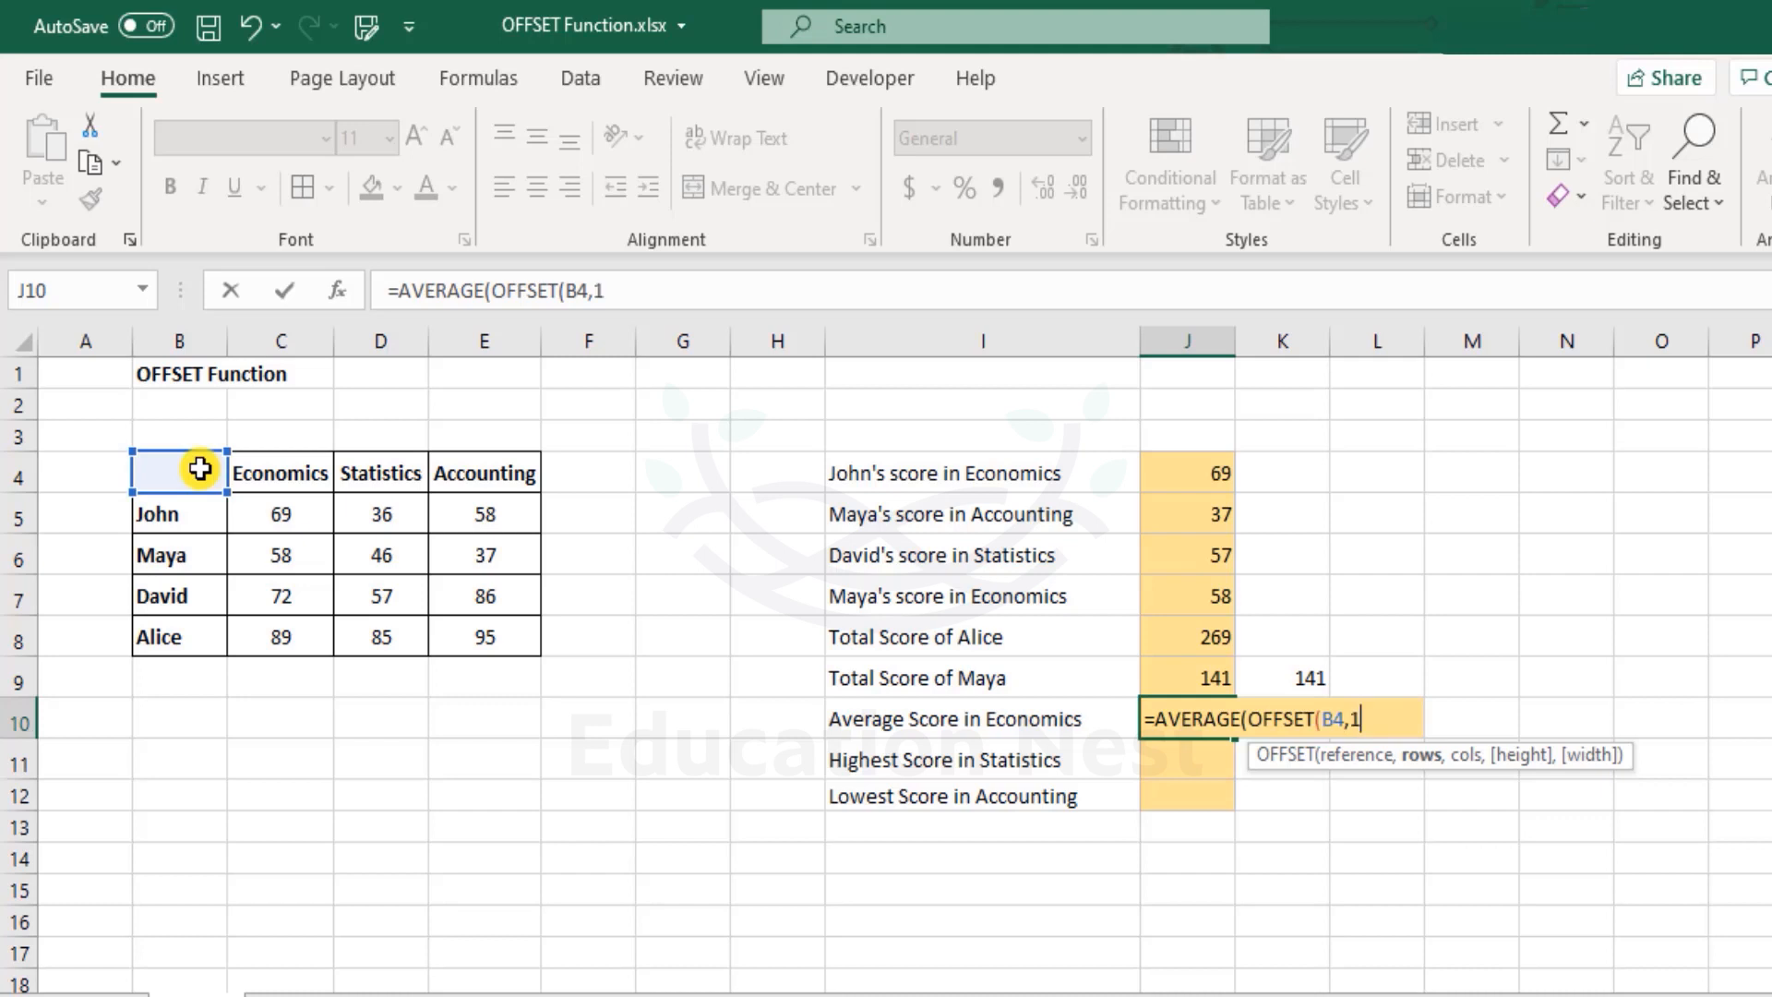
pyautogui.write('1,')
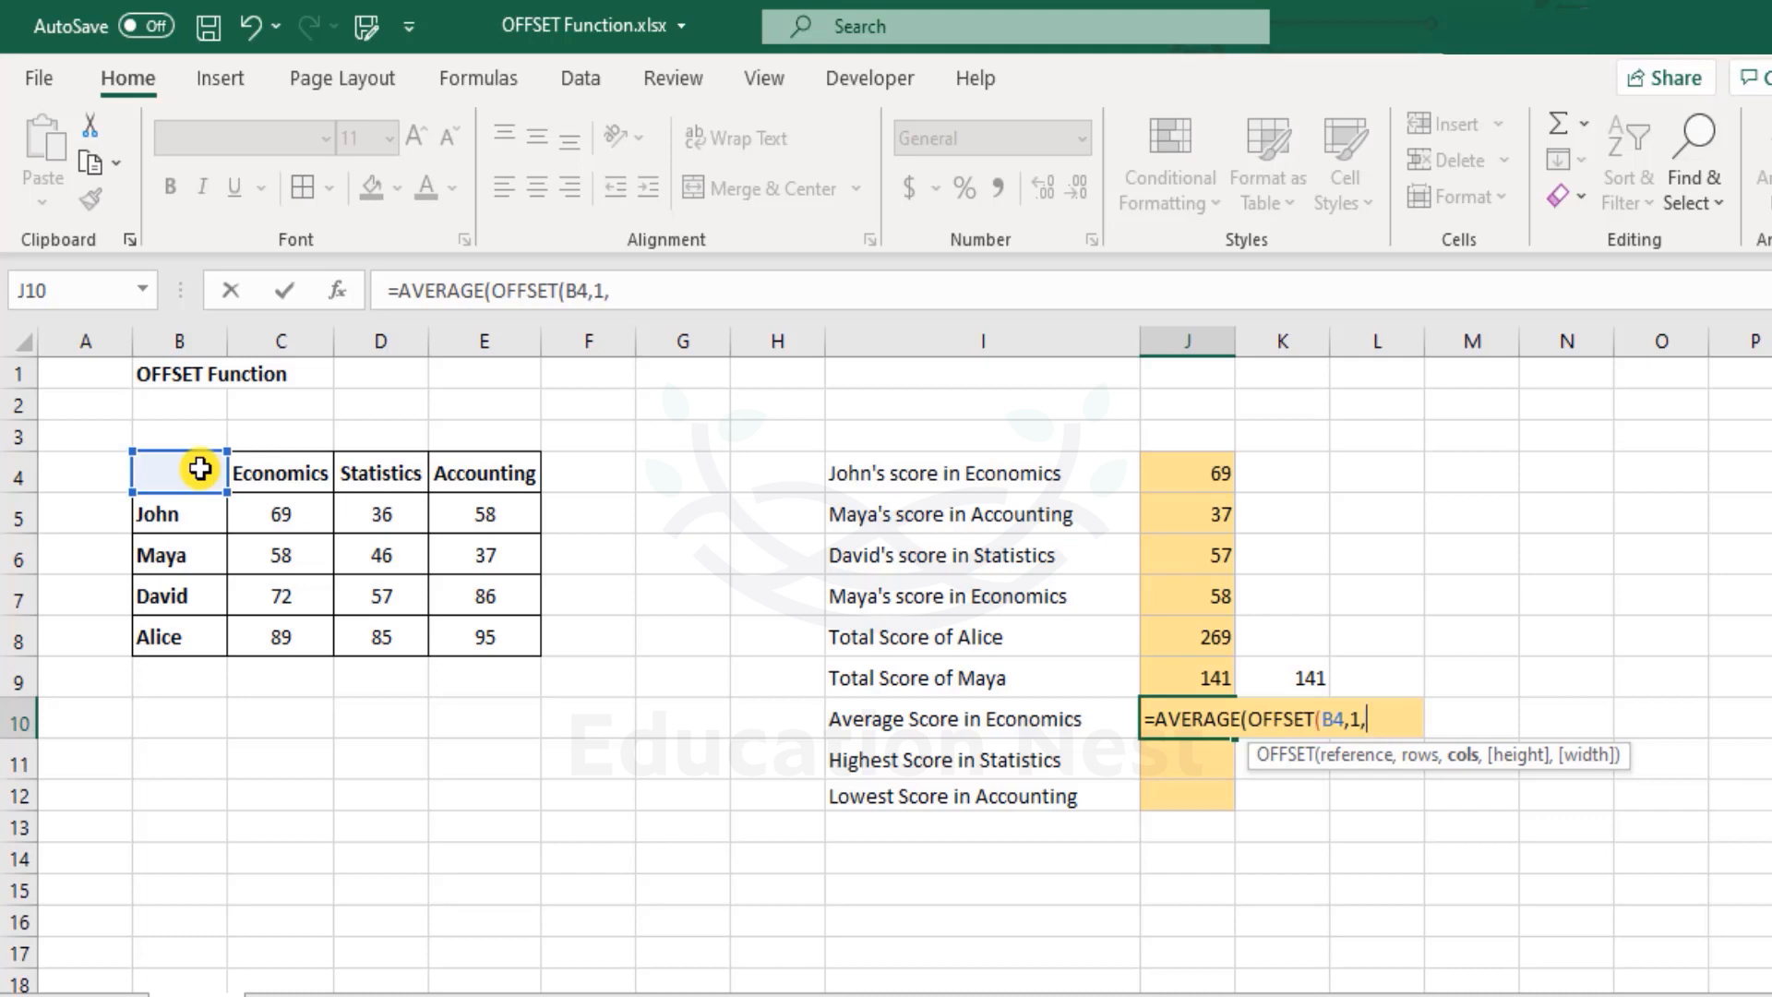
pyautogui.write('1,4')
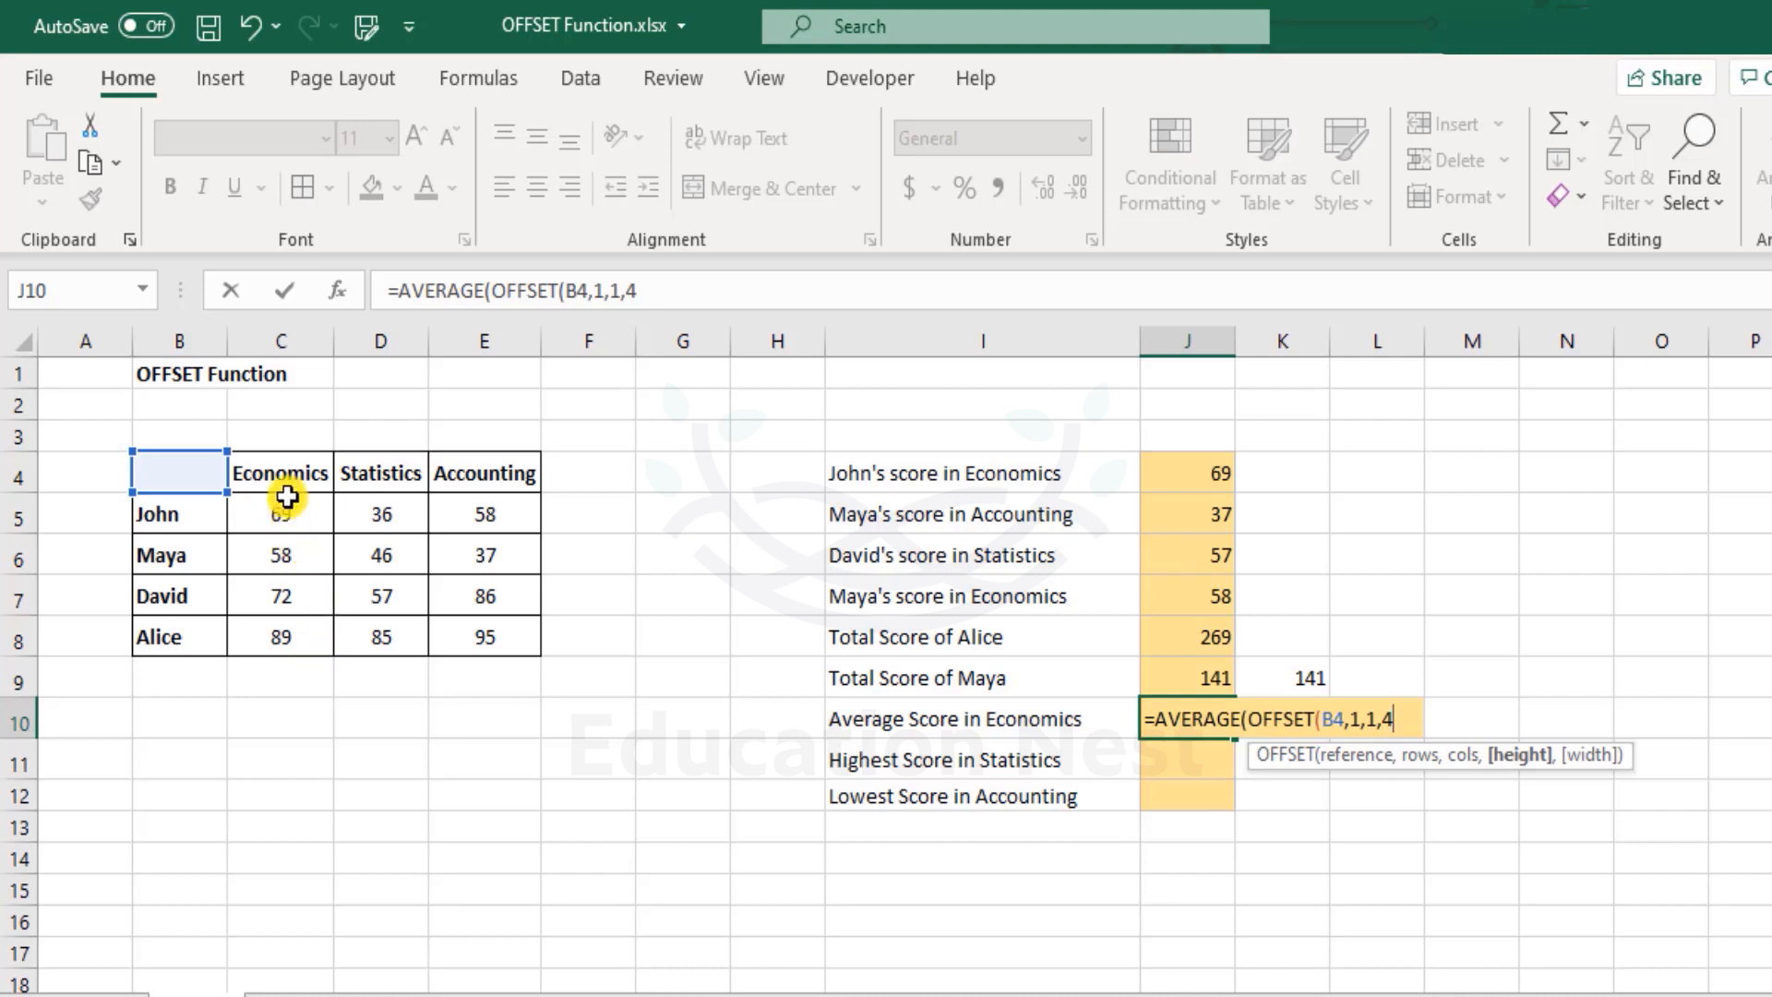
pyautogui.write(',')
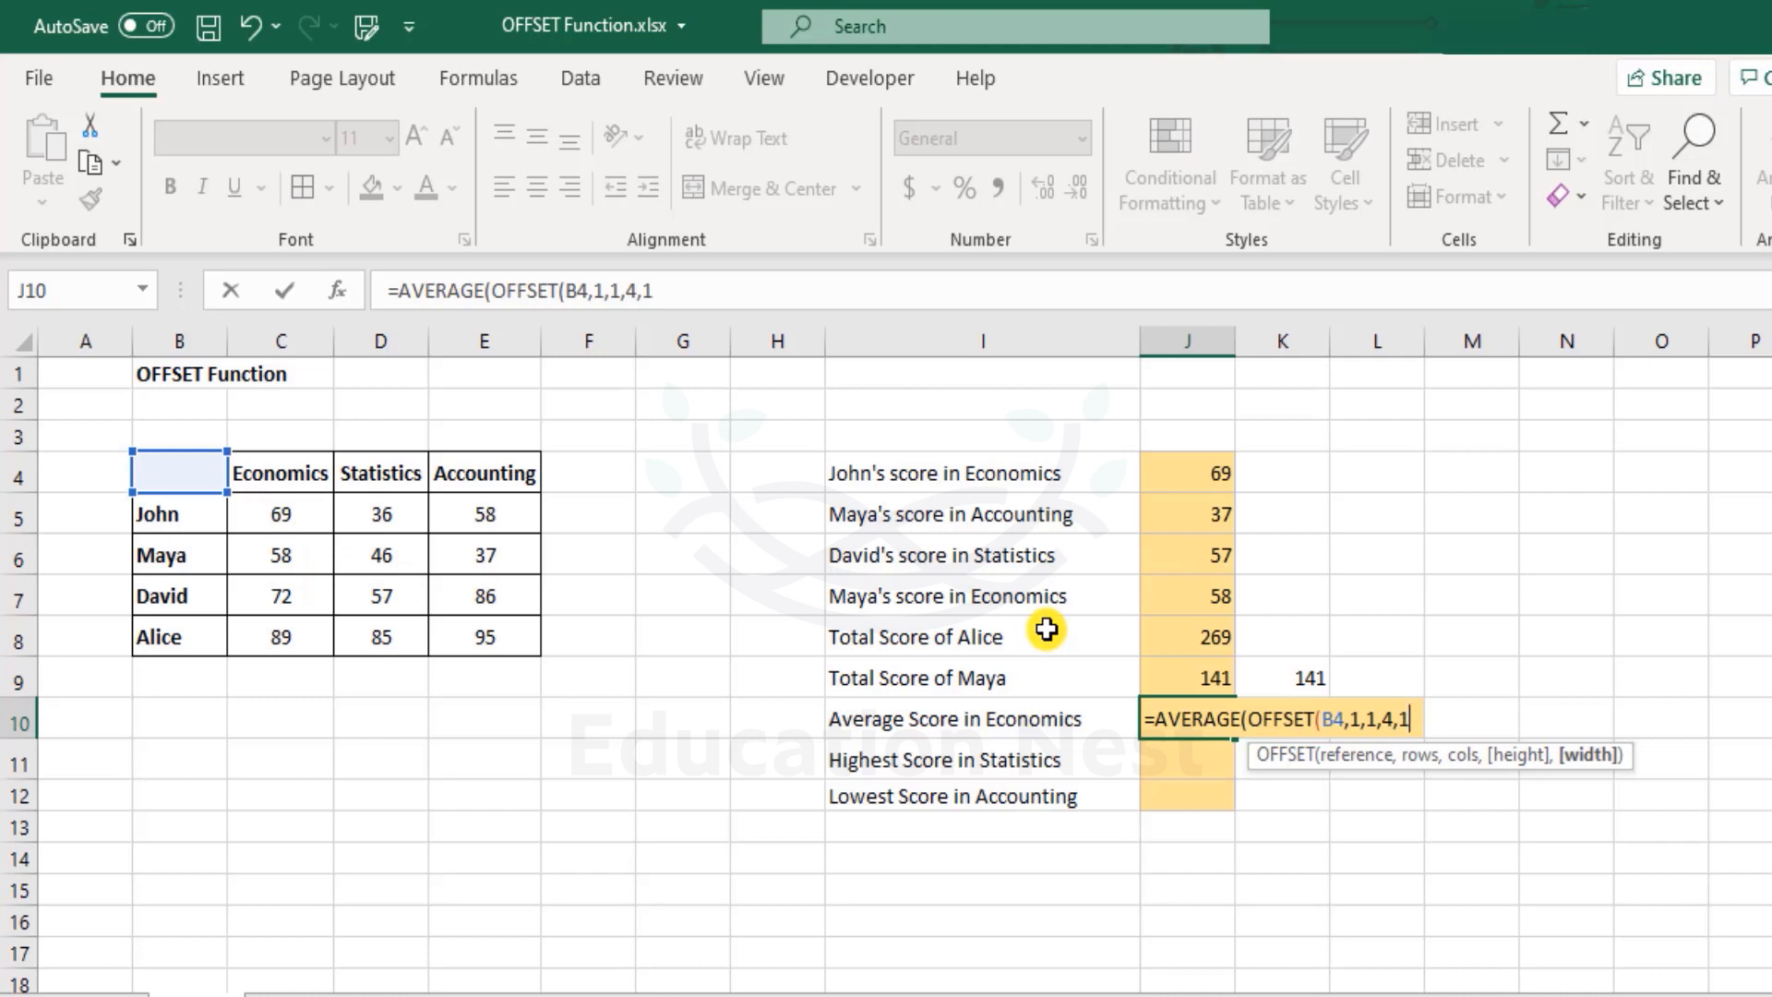
pyautogui.write('1))')
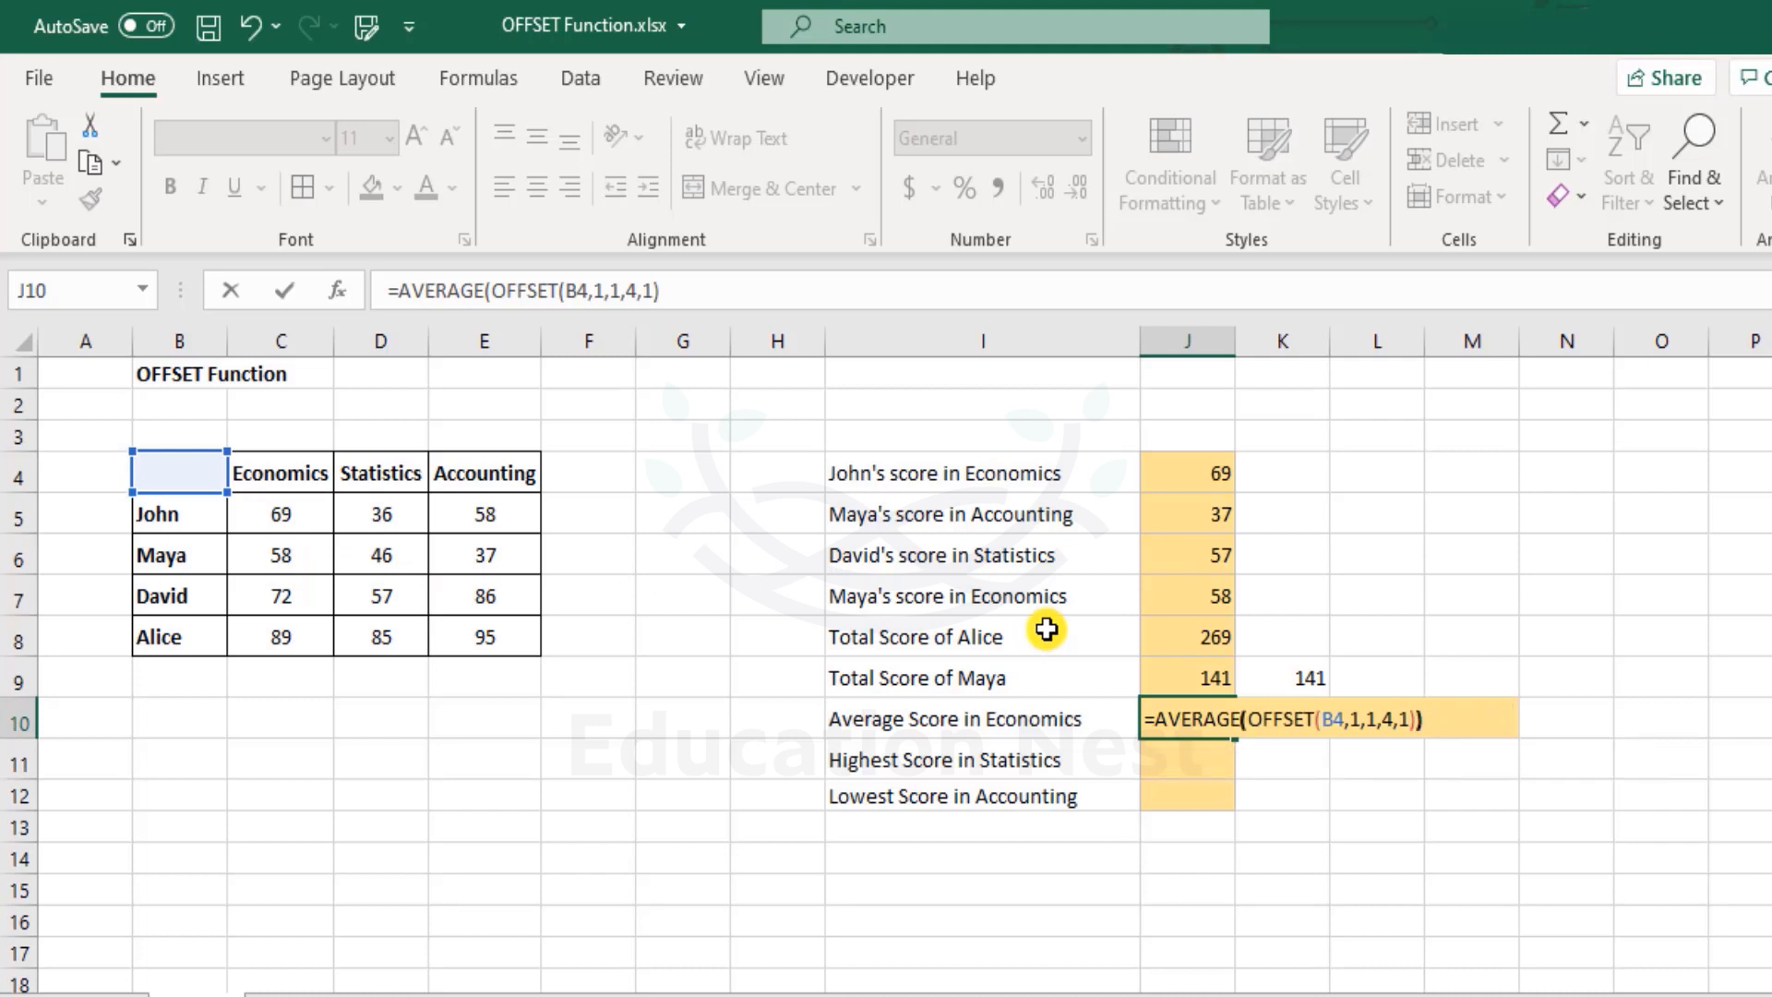
pyautogui.press('Return')
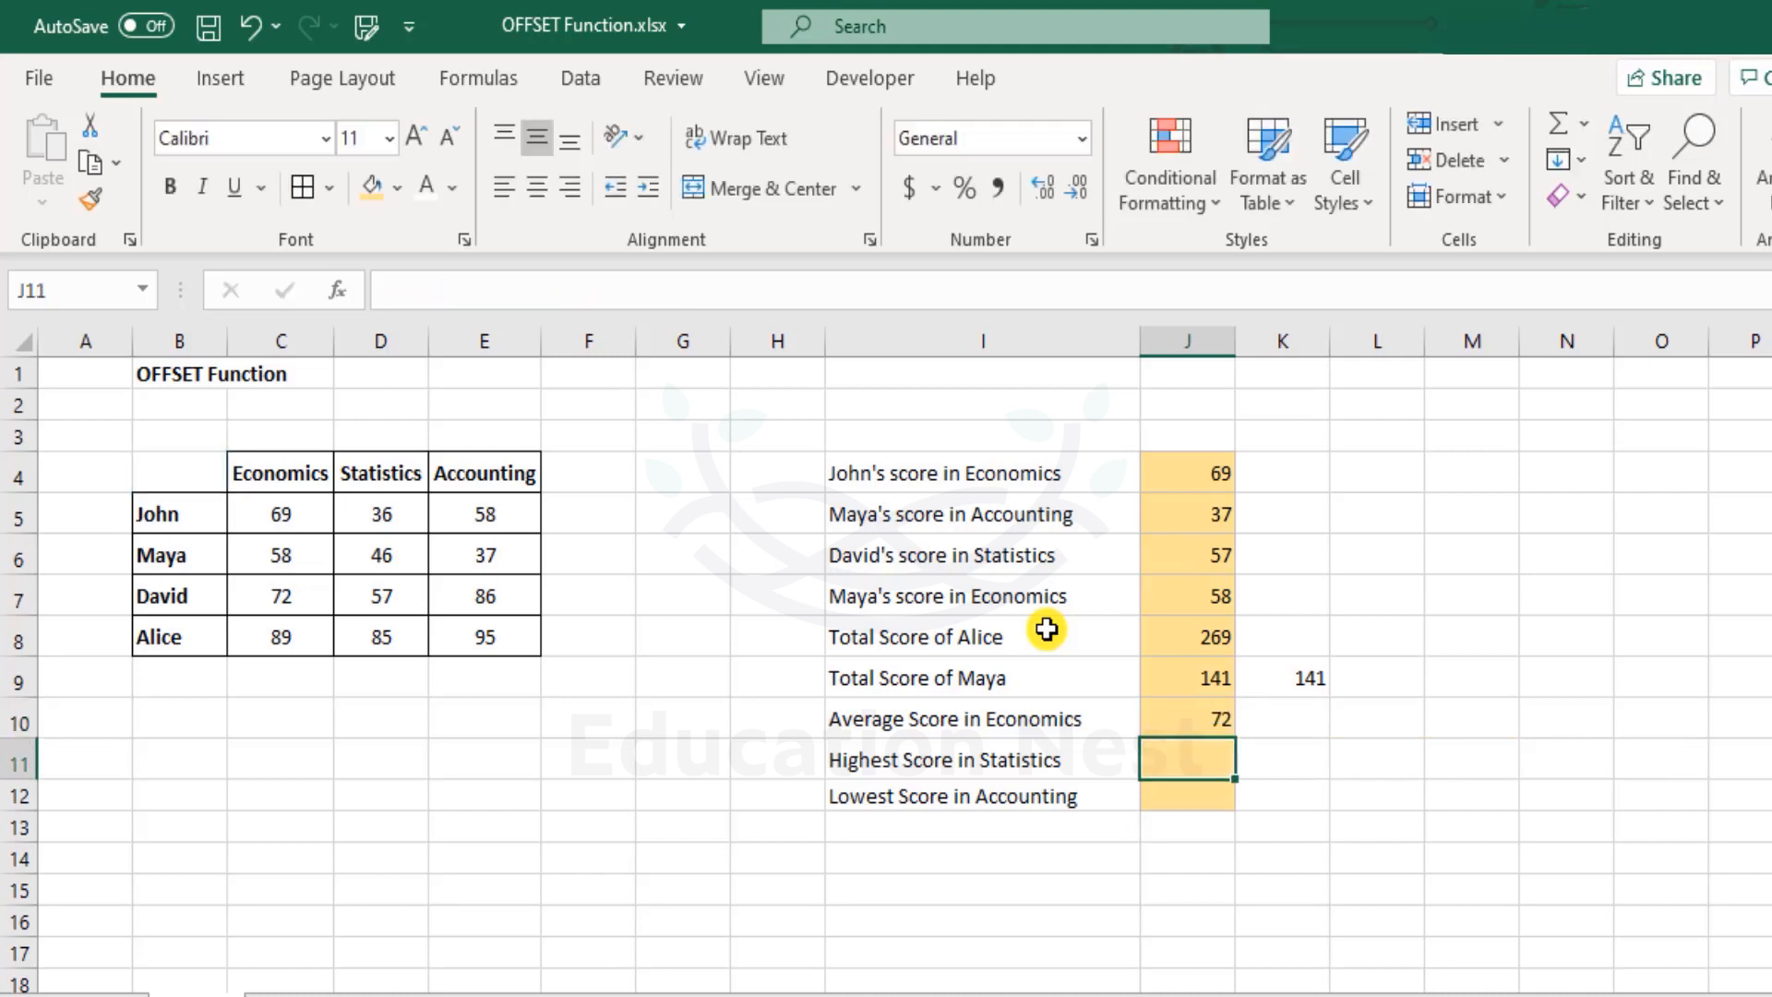
# Check the average in J10 against the average shown for the selected Economics scores C5:C8
pyautogui.press('Up')
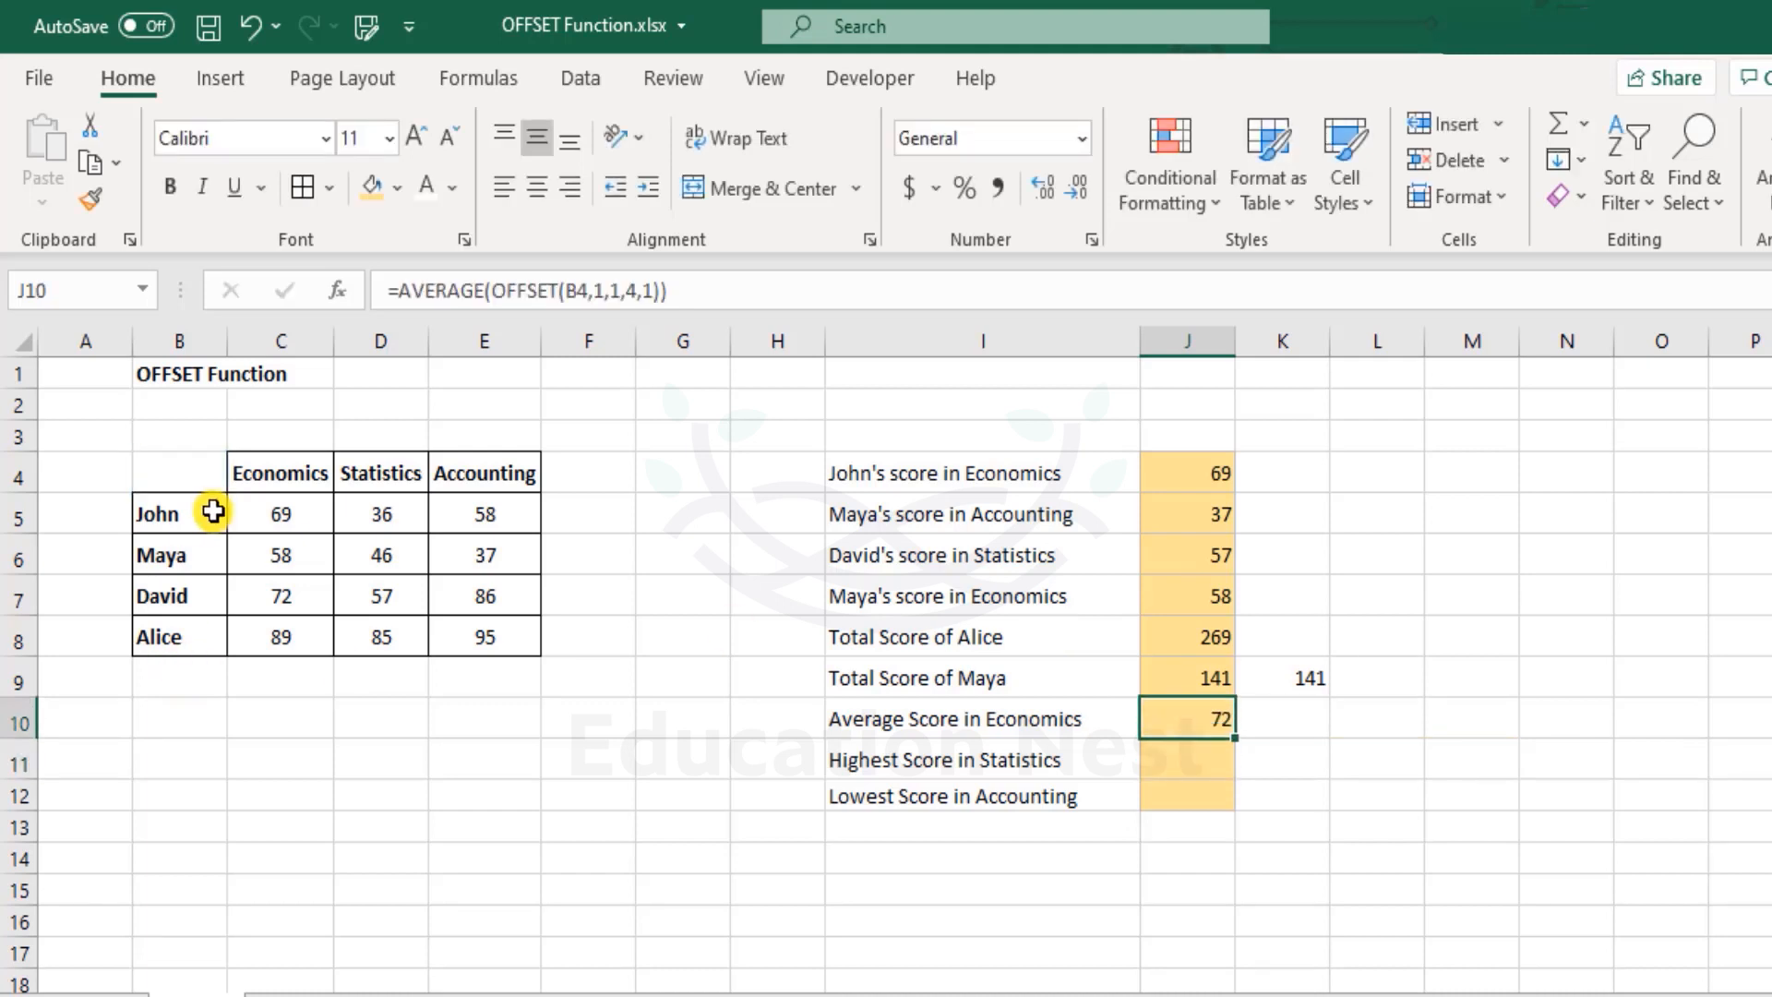
pyautogui.click(271, 531)
pyautogui.moveTo(271, 532); pyautogui.dragTo(283, 635)
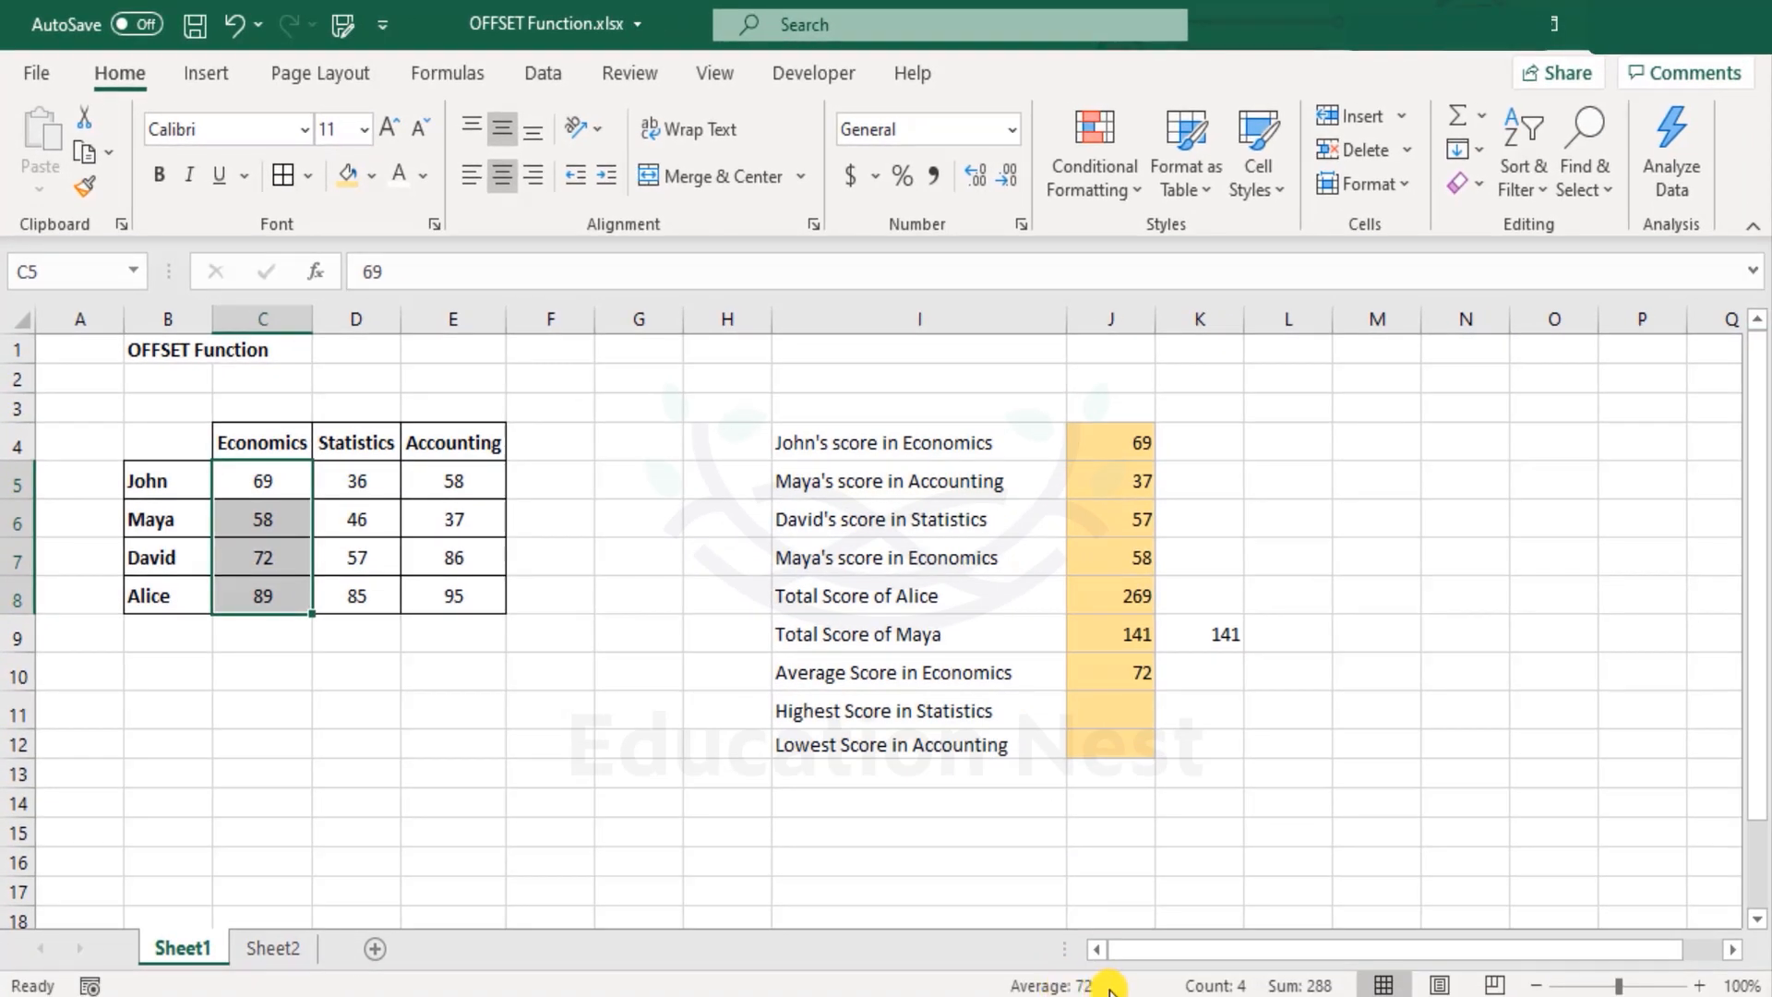